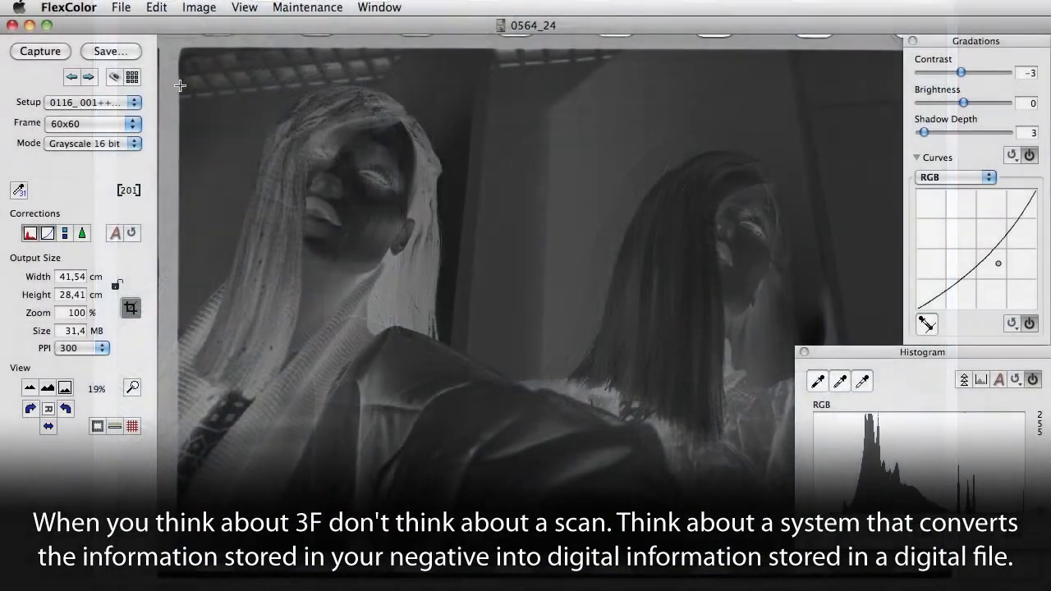
# Apply the saved 0116_001+++ #1 setup so scan 0564_24 renders as a positive
pyautogui.click(102, 102)
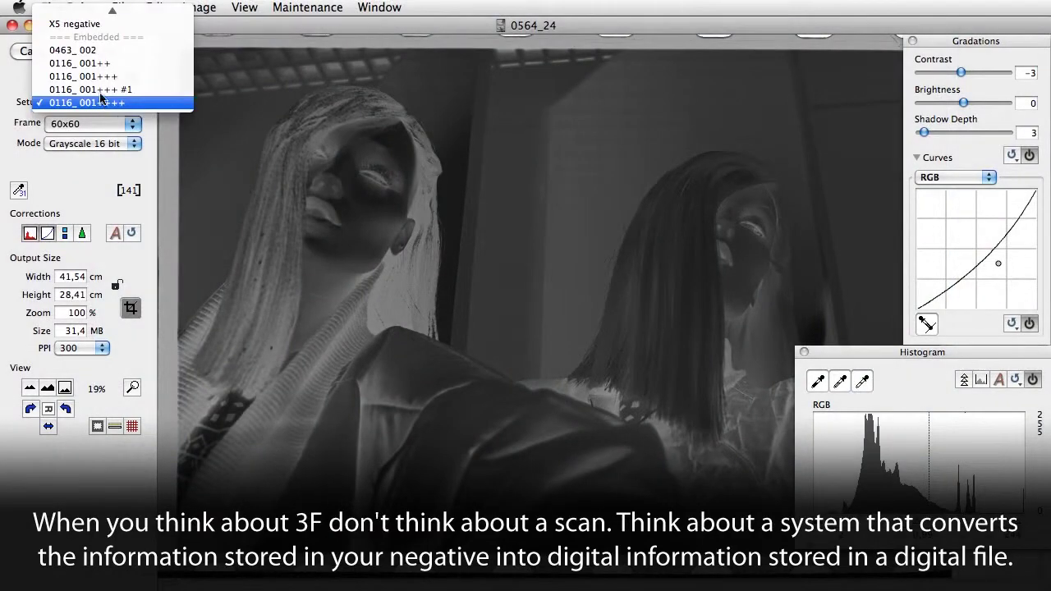
pyautogui.click(101, 90)
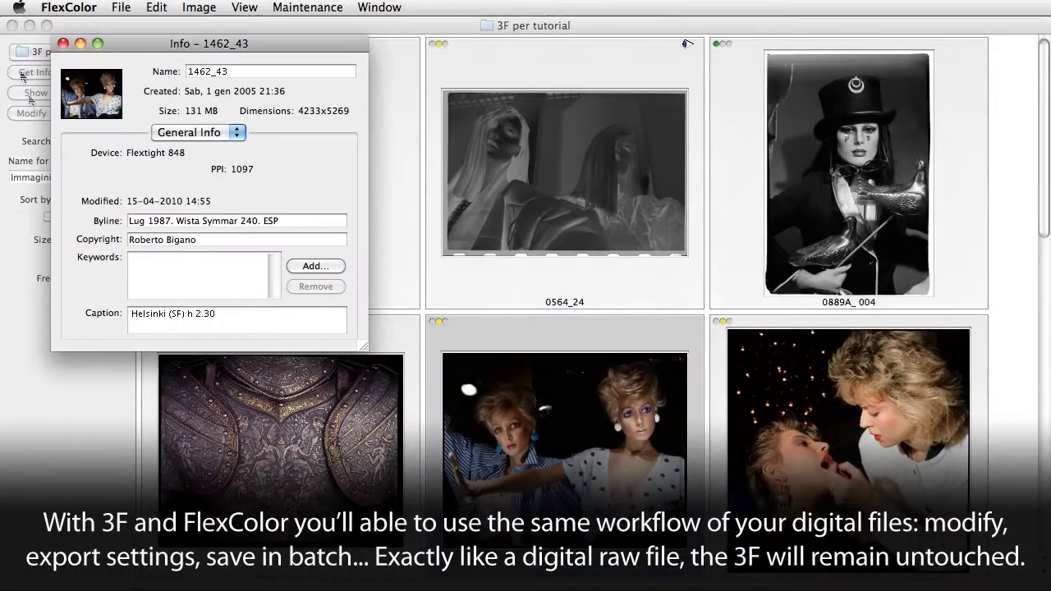
# Add the keyword 'Plastic' to 1462_43's info and close the Info window
pyautogui.click(316, 268)
pyautogui.write('Plastic')
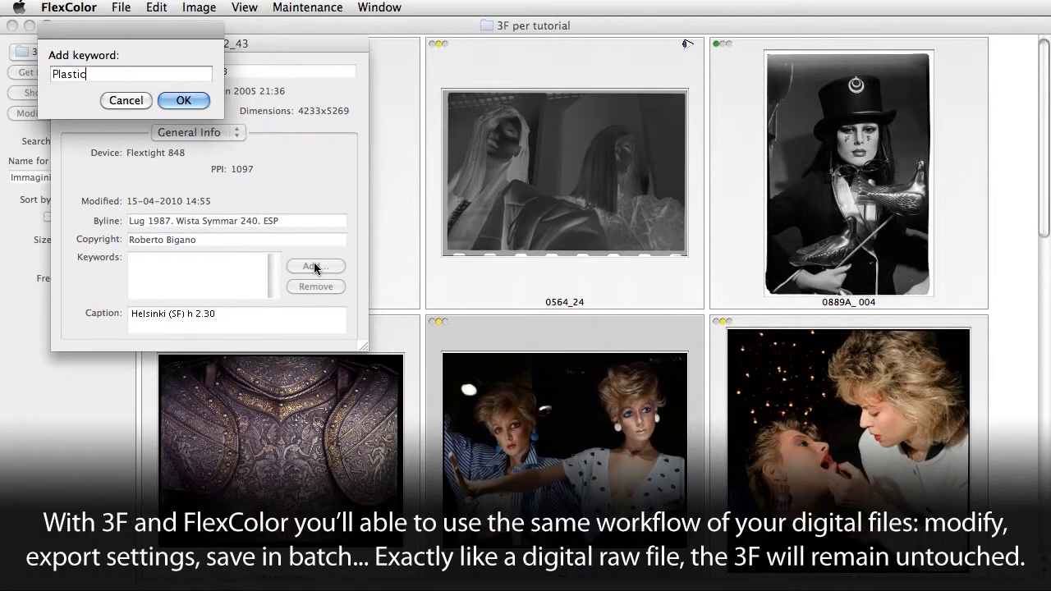
pyautogui.press('Return')
pyautogui.press('super+w')
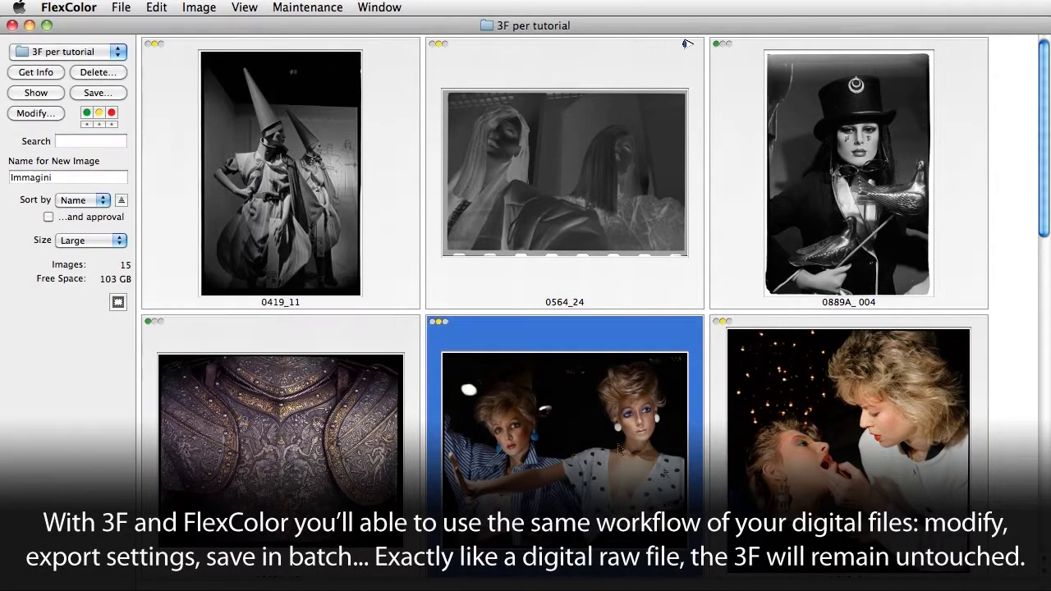
# Open 1462_43 in single view and modify it with Add Default Setup enabled
pyautogui.doubleClick(645, 466)
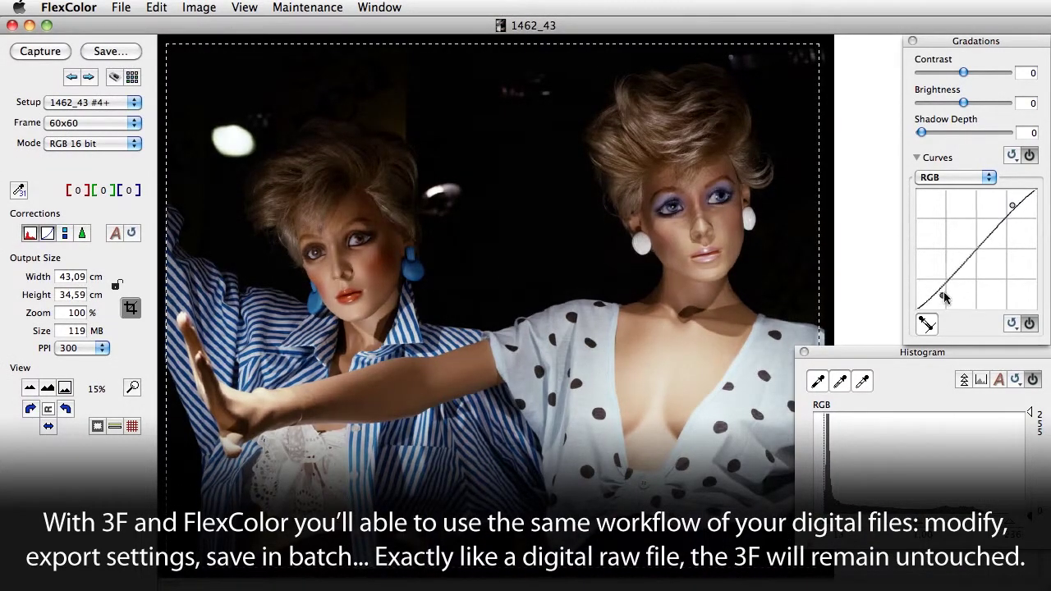
pyautogui.press('super+m')
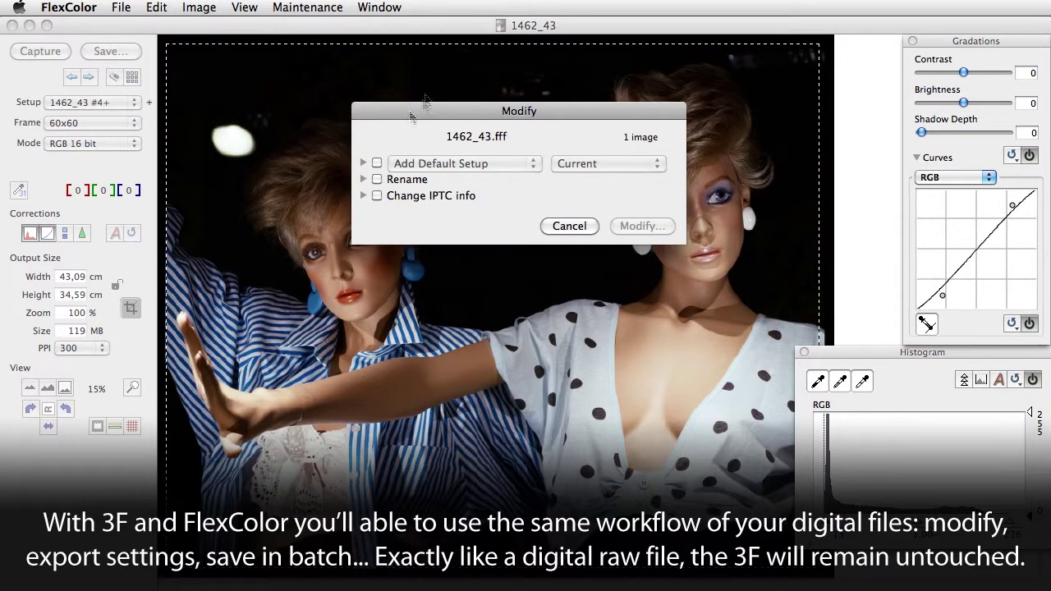
pyautogui.click(363, 164)
pyautogui.click(639, 453)
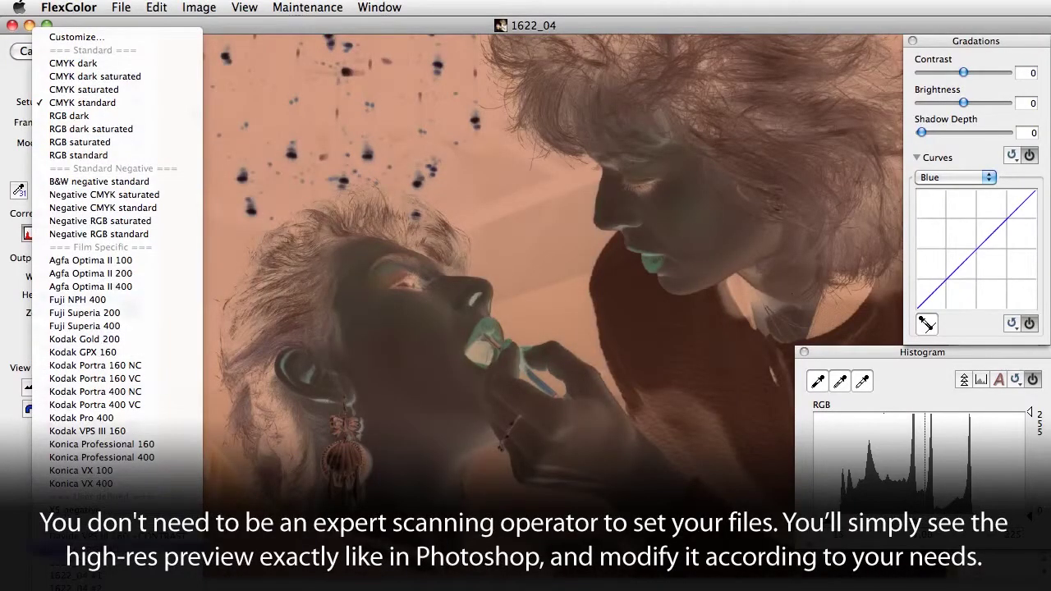
# Apply the VPS III custom setup to 1622_04 and raise the RGB curve to brighten it
pyautogui.click(115, 503)
pyautogui.click(957, 178)
pyautogui.click(932, 138)
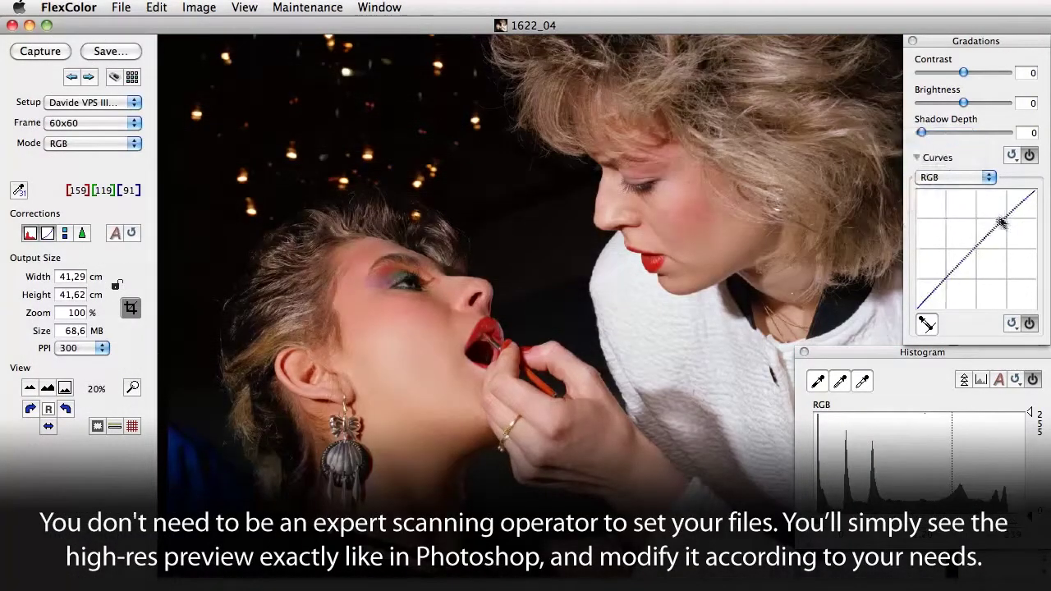
pyautogui.moveTo(995, 230); pyautogui.dragTo(994, 220)
# Switch the curve to the Blue channel and raise Shadow Depth to 15
pyautogui.click(957, 177)
pyautogui.click(933, 217)
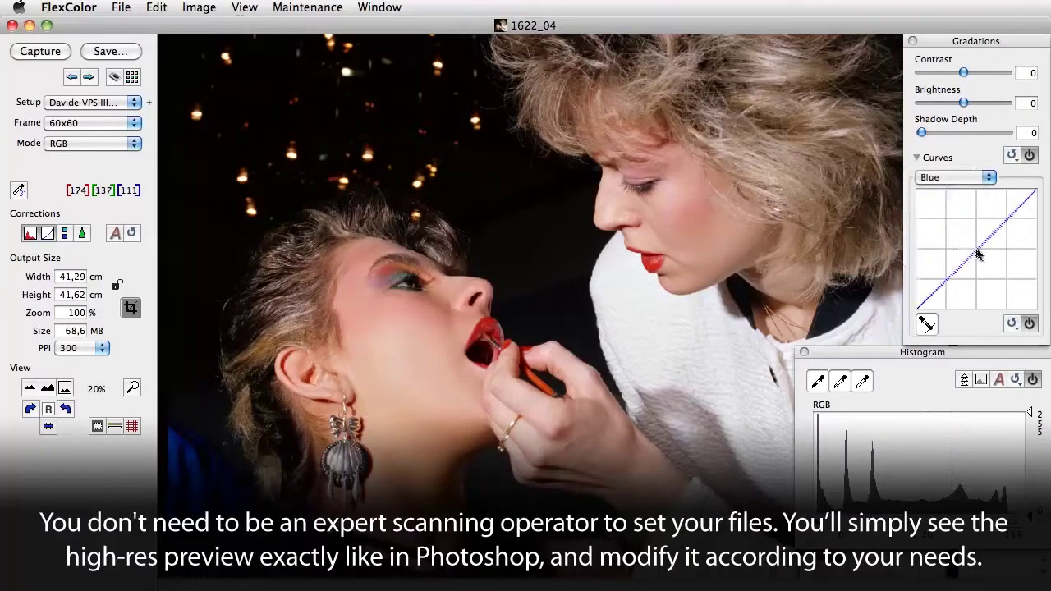
pyautogui.moveTo(923, 135); pyautogui.dragTo(935, 134)
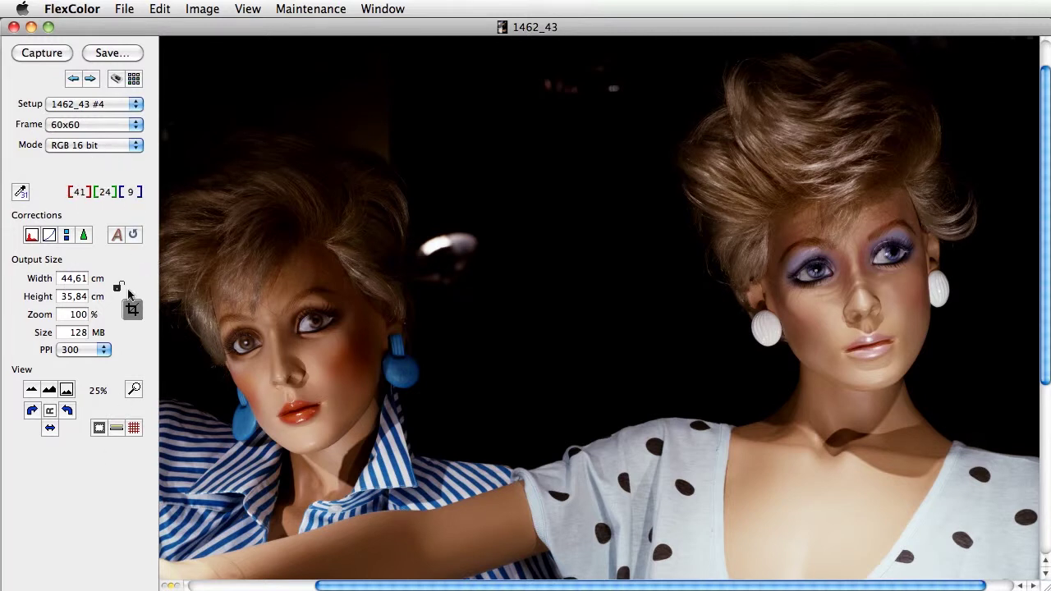
pyautogui.click(132, 309)
pyautogui.press('super+plus')
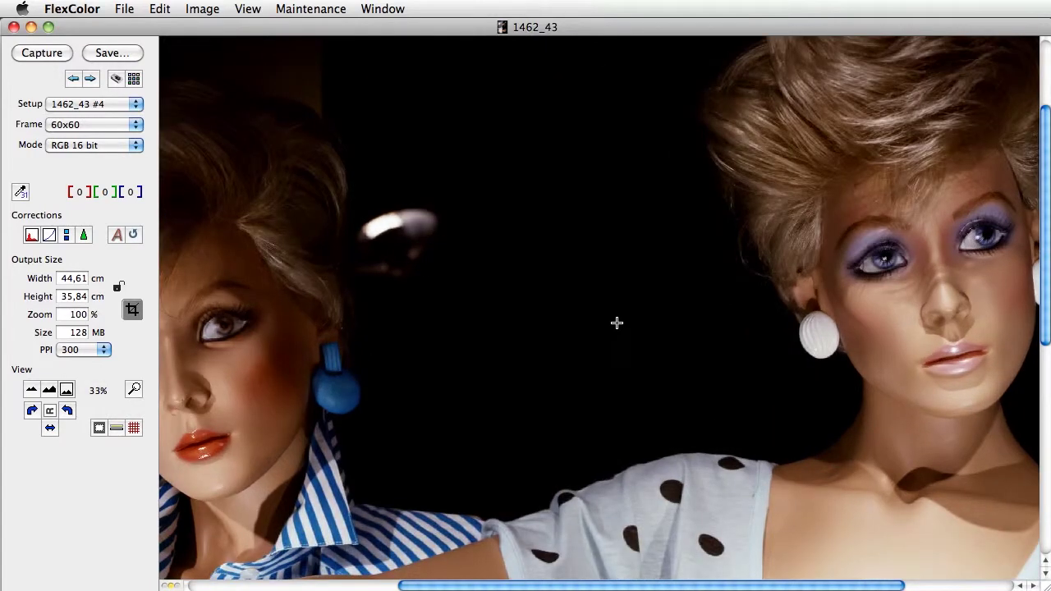
pyautogui.press('super+plus')
pyautogui.hscroll(10, 714, 282)
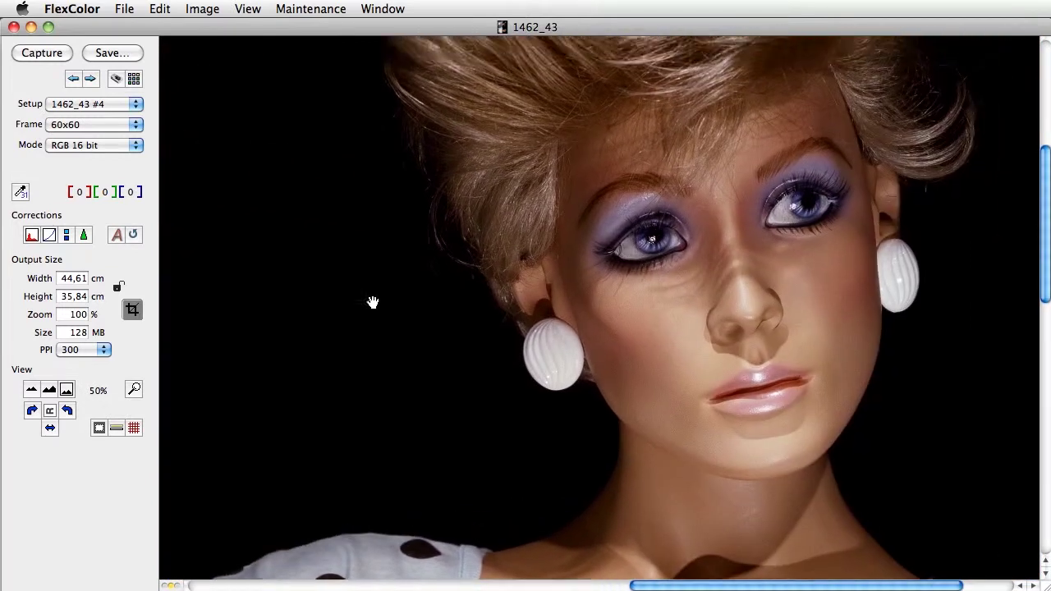
pyautogui.scroll(4, 614, 294)
pyautogui.scroll(-6, 599, 371)
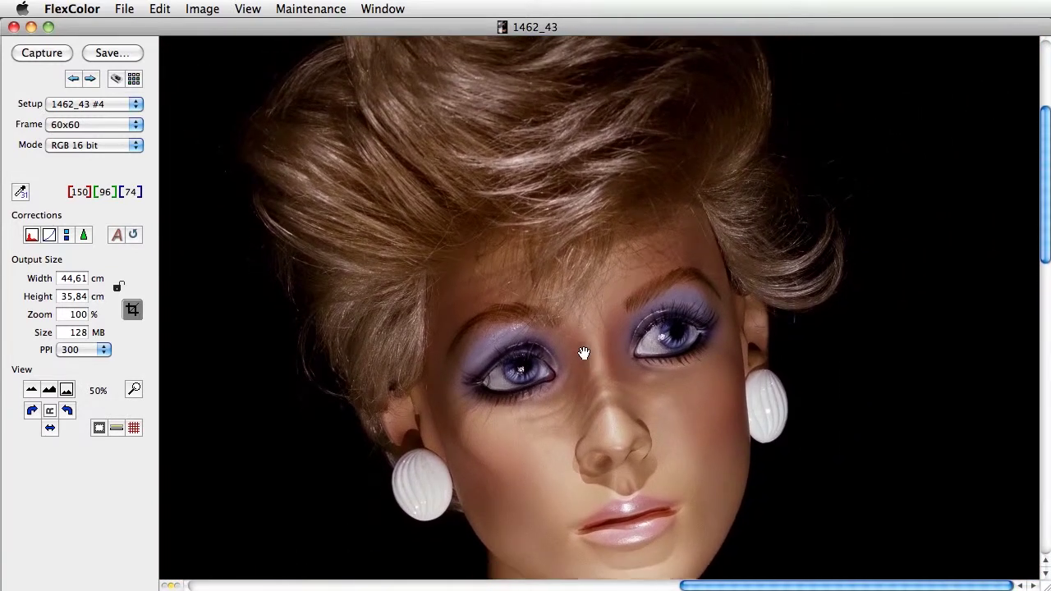
pyautogui.moveTo(509, 271); pyautogui.dragTo(610, 227)
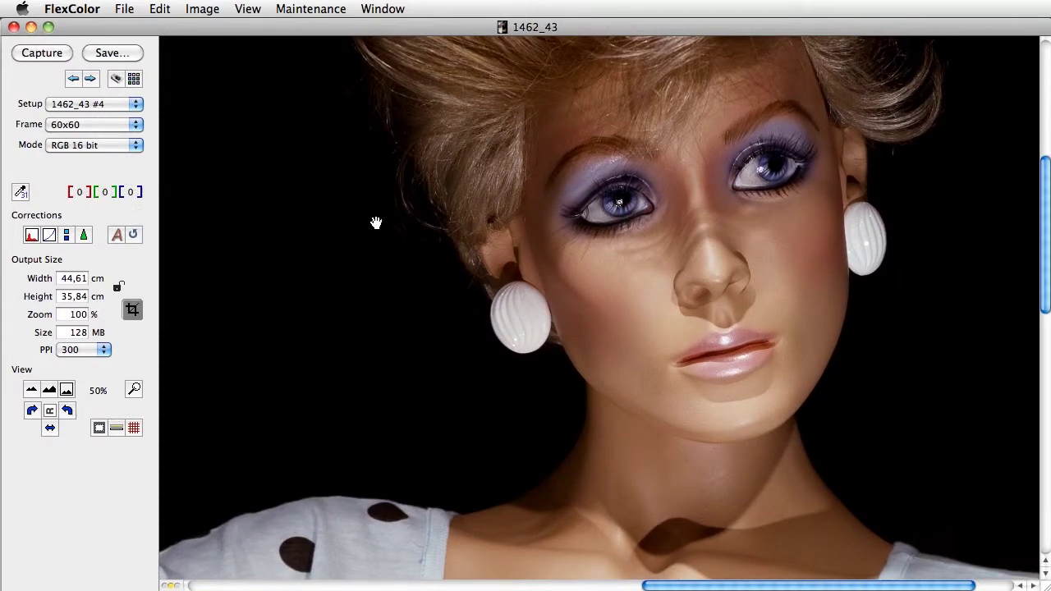
pyautogui.moveTo(640, 336); pyautogui.dragTo(629, 428)
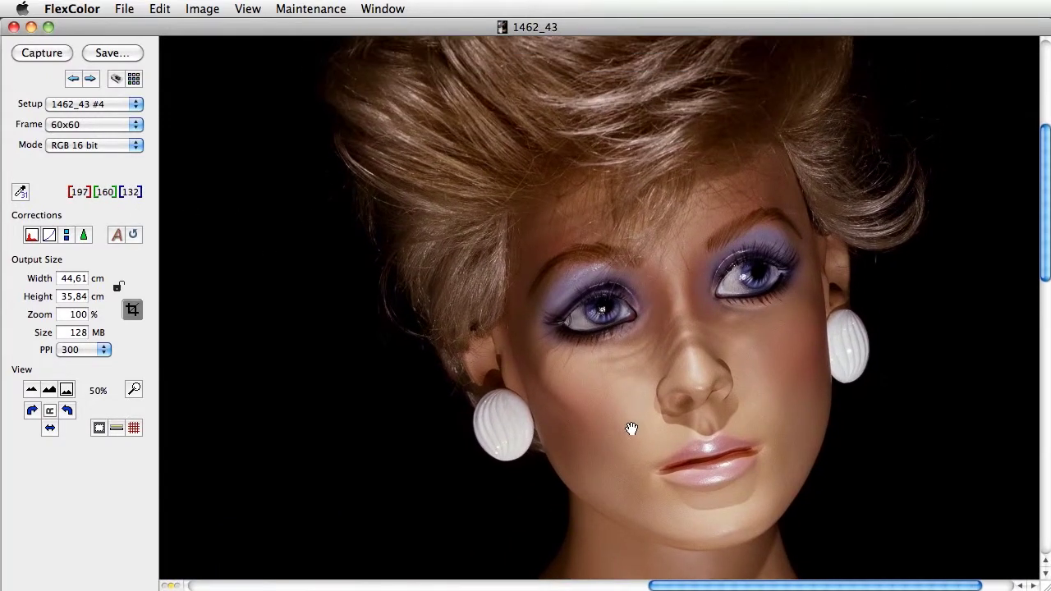
pyautogui.press('super+minus')
pyautogui.press('super+minus')
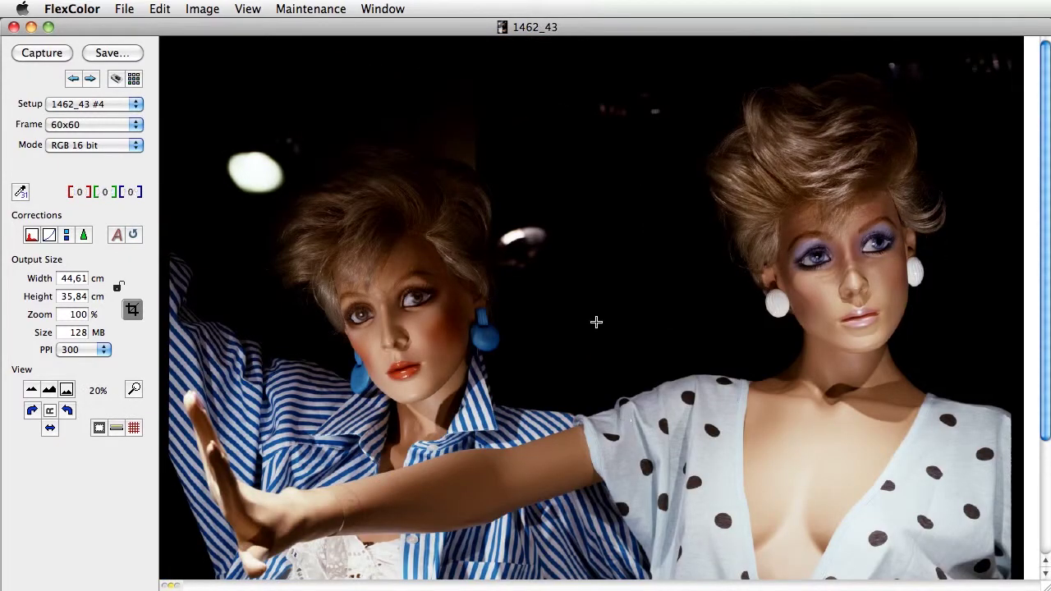
pyautogui.scroll(-3, 649, 320)
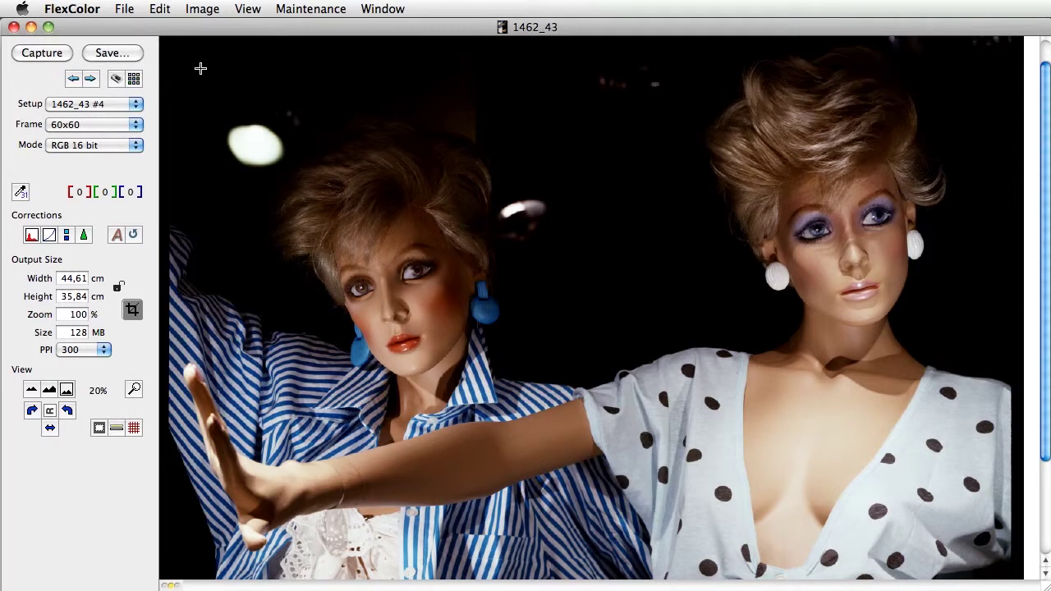
# Return to the thumbnail browser, select 0419_11, and cancel a Choose Location attempt
pyautogui.click(133, 78)
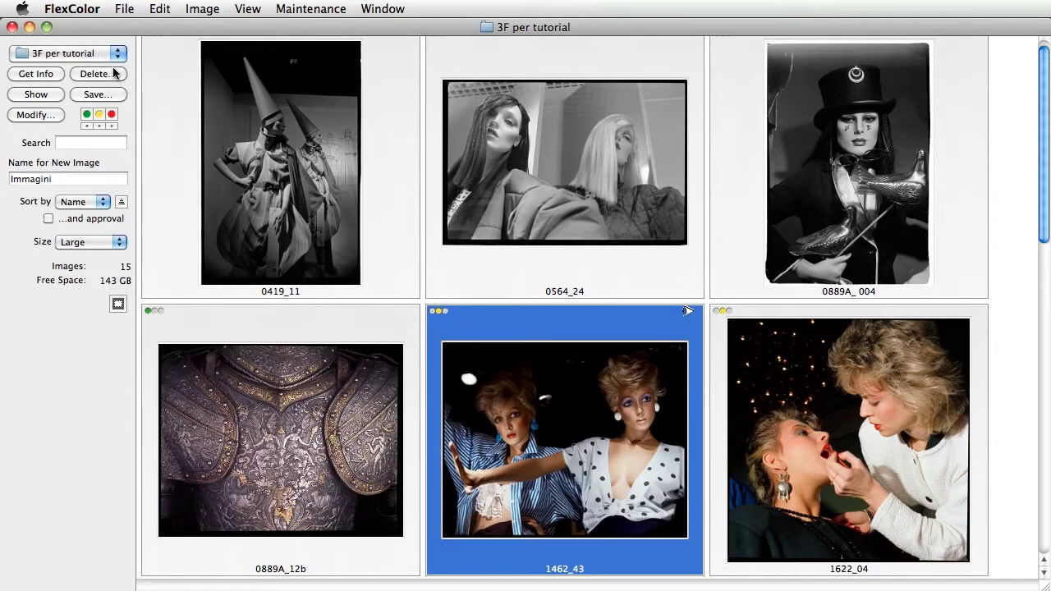
pyautogui.click(233, 169)
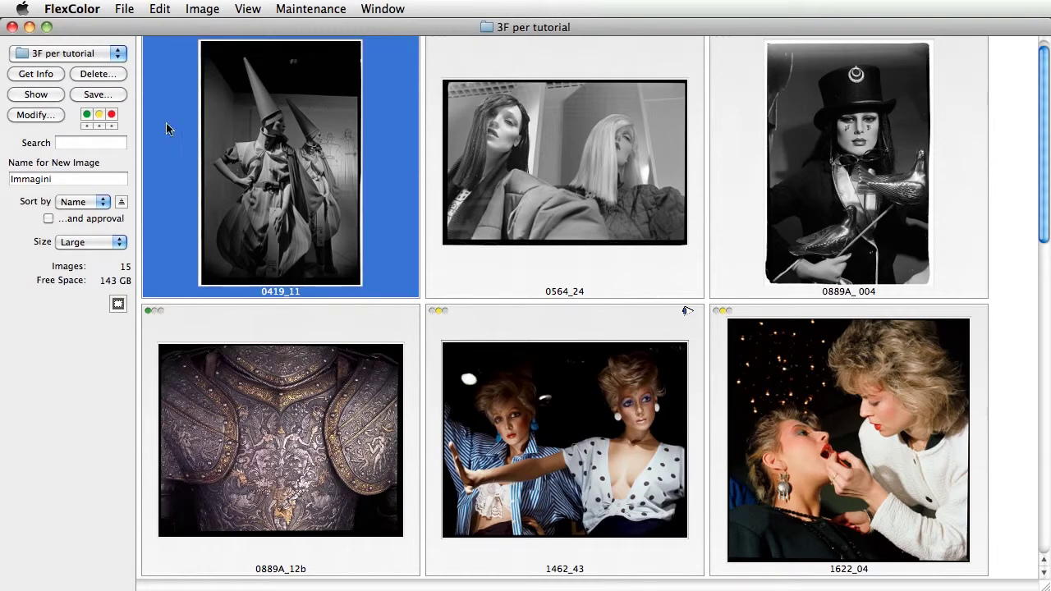
pyautogui.click(118, 54)
pyautogui.click(117, 72)
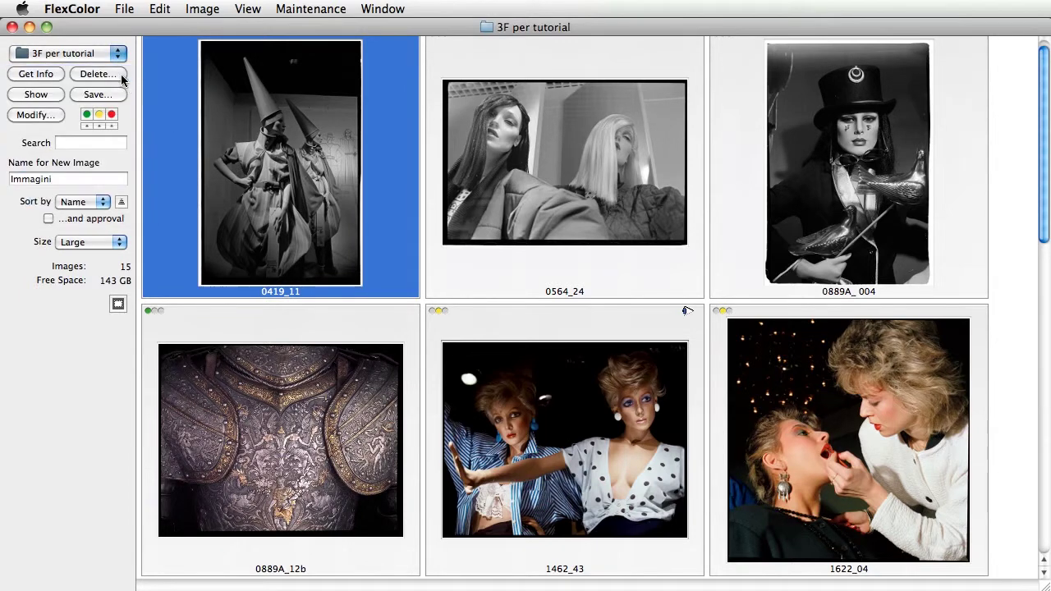
pyautogui.press('Escape')
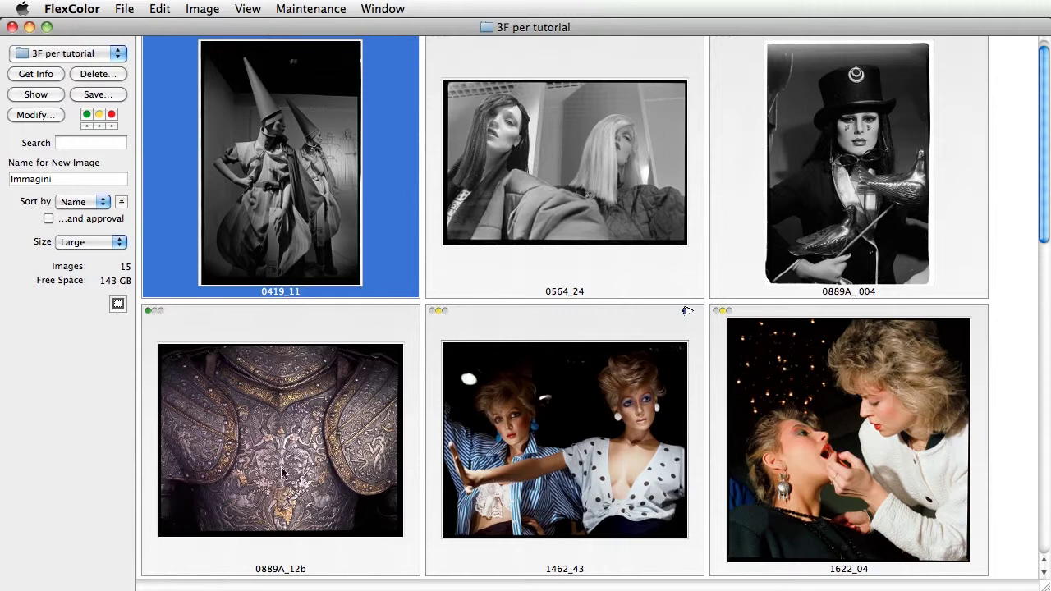
# Cycle thumbnail size through Small and Medium to Large, then select 1462_43
pyautogui.click(109, 242)
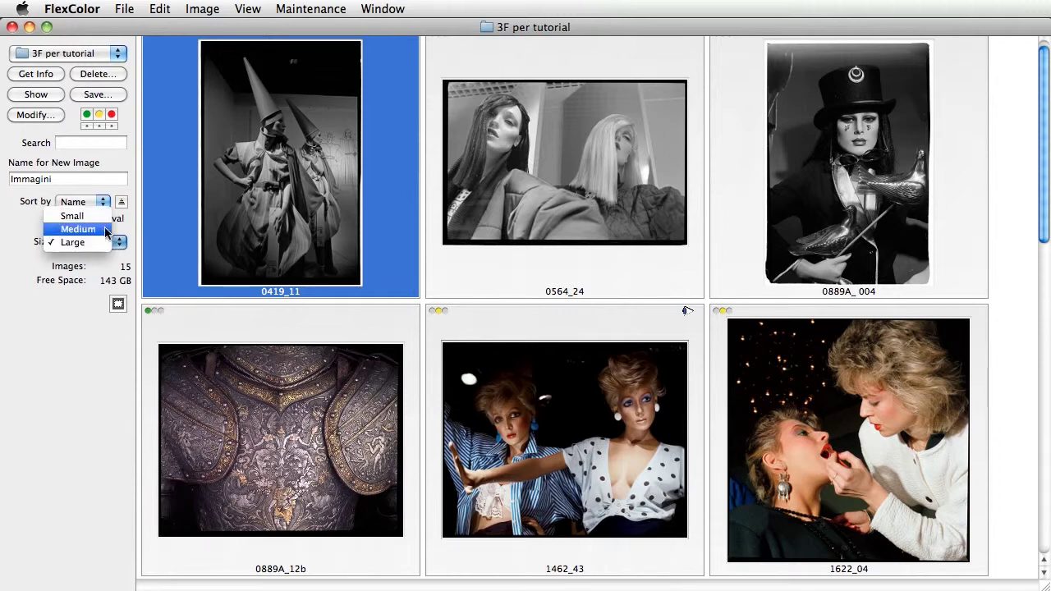
pyautogui.click(103, 215)
pyautogui.click(105, 241)
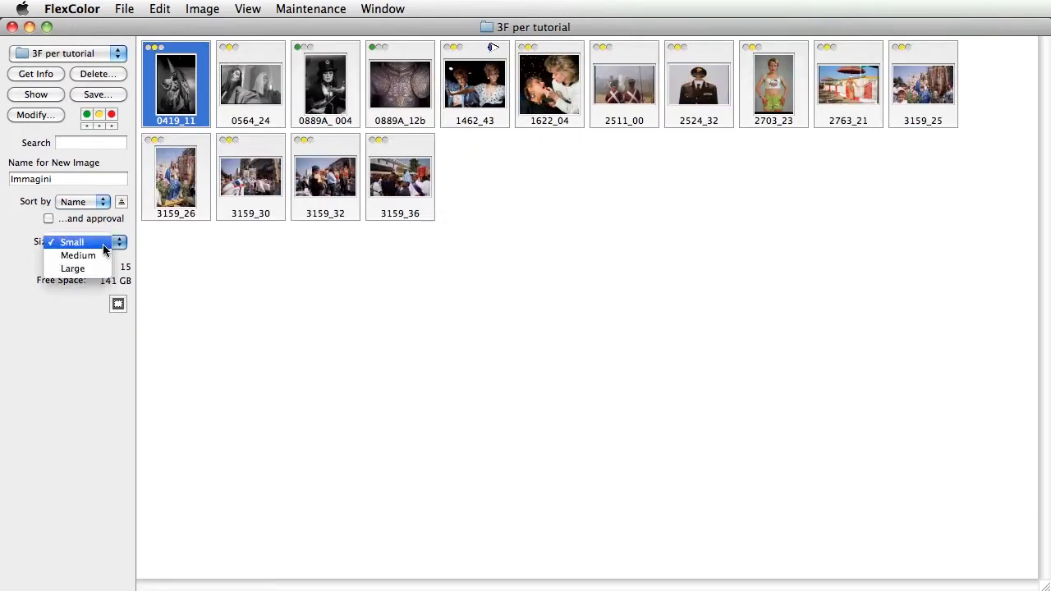
pyautogui.click(103, 255)
pyautogui.click(105, 245)
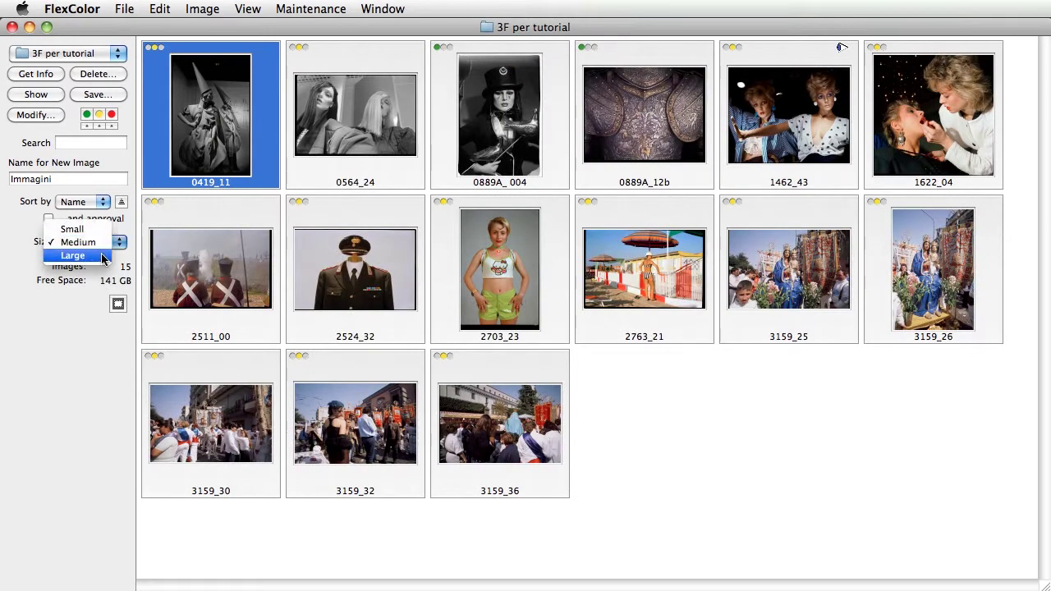
pyautogui.click(103, 264)
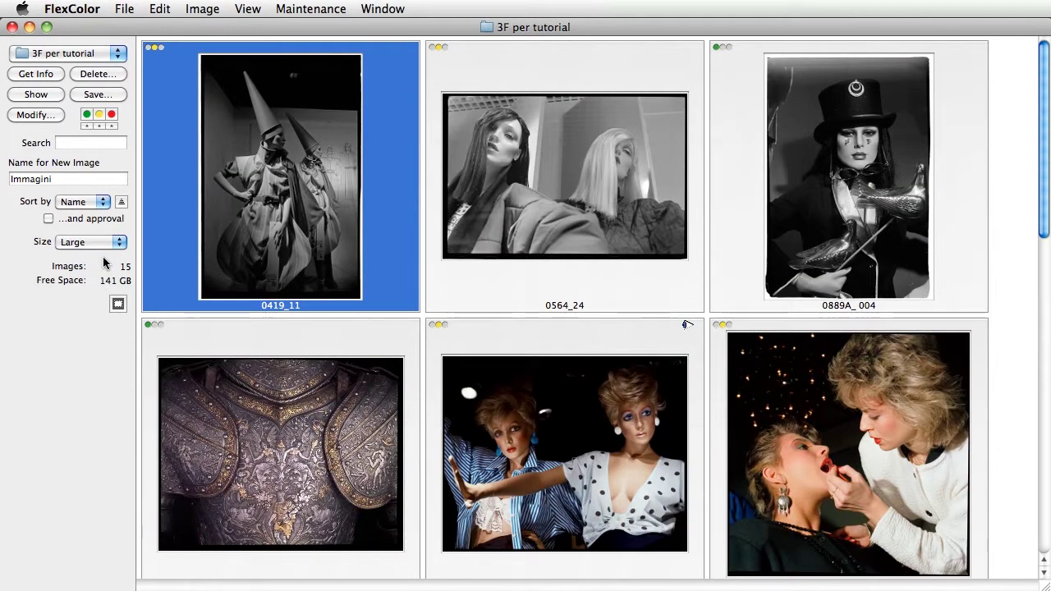
pyautogui.click(556, 442)
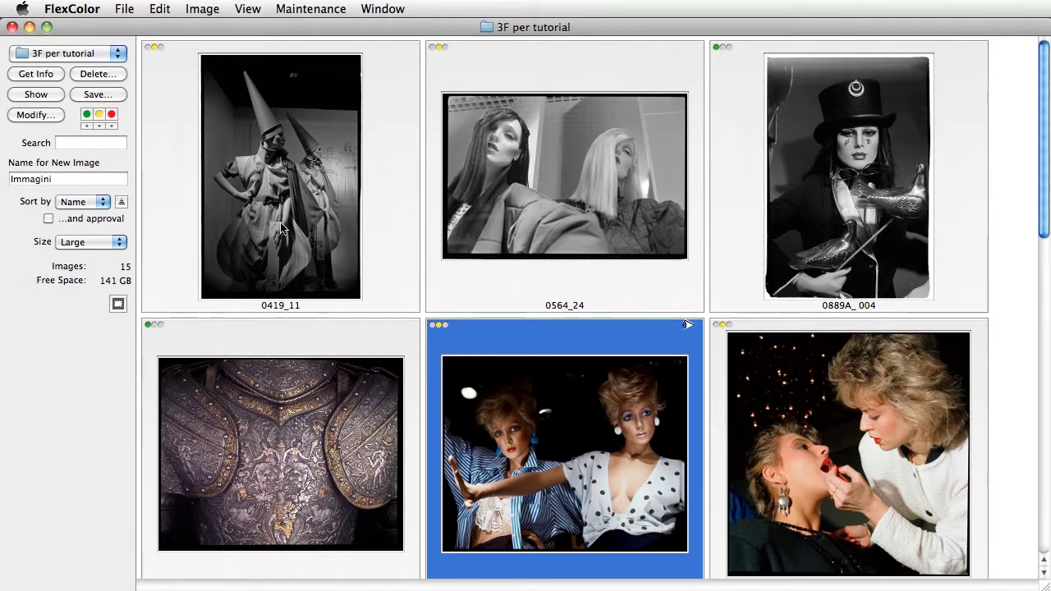
# View 1462_43, then open 0564_24 from the browser and return to the thumbnails
pyautogui.click(12, 27)
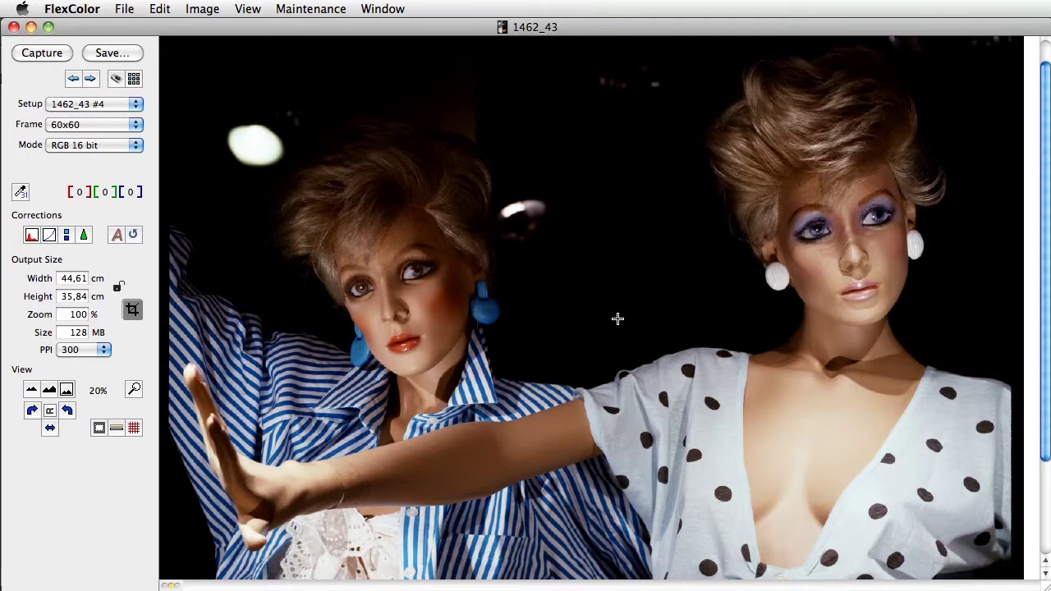
pyautogui.click(134, 79)
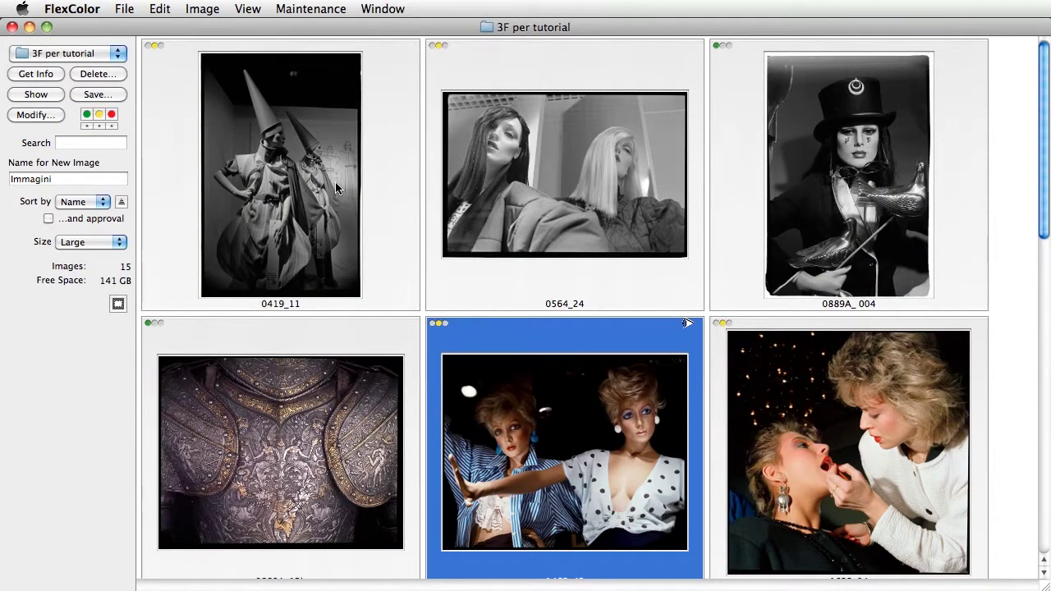
pyautogui.doubleClick(486, 193)
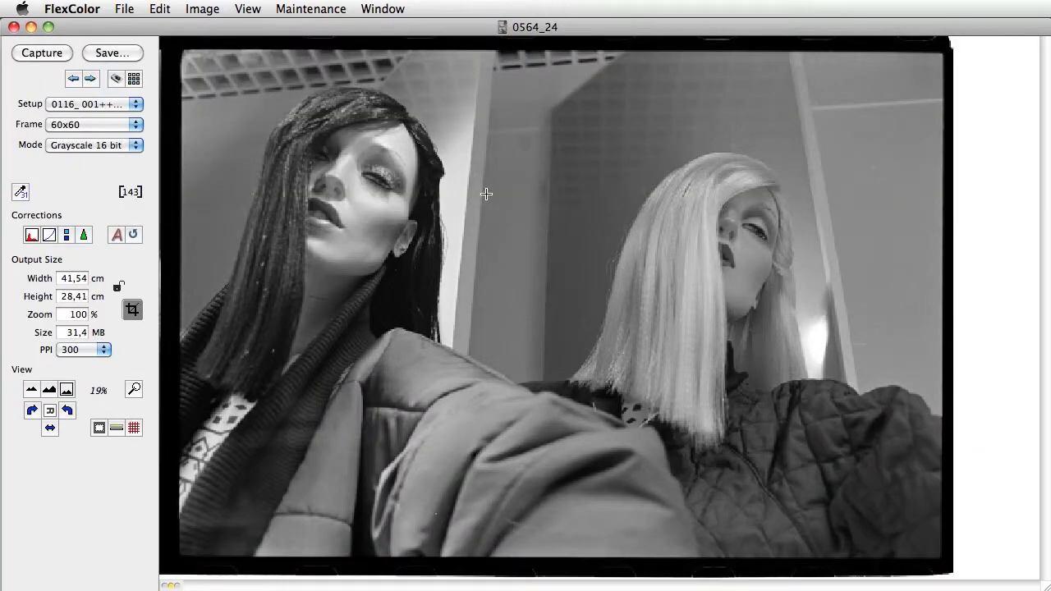
pyautogui.click(134, 79)
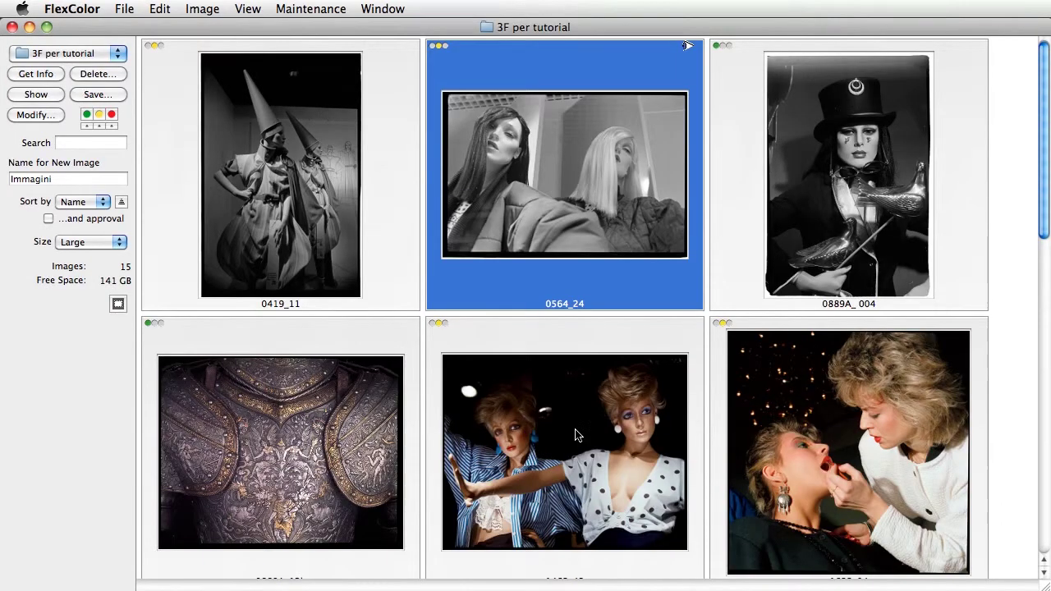
# Open 1462_43 and then 1622_04 in single view, ending back in the browser
pyautogui.doubleClick(653, 447)
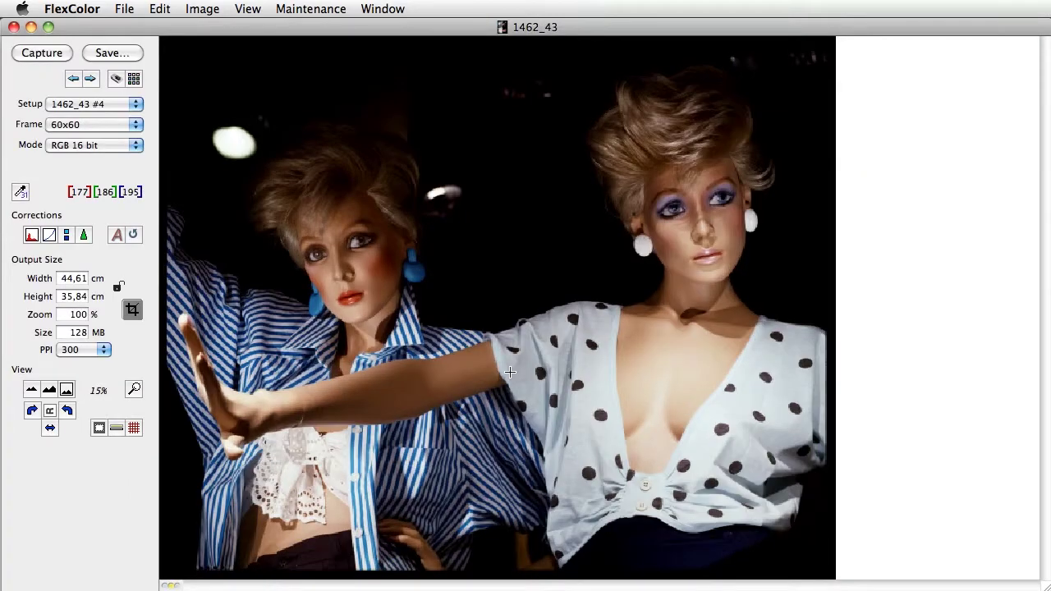
pyautogui.click(134, 79)
pyautogui.doubleClick(805, 438)
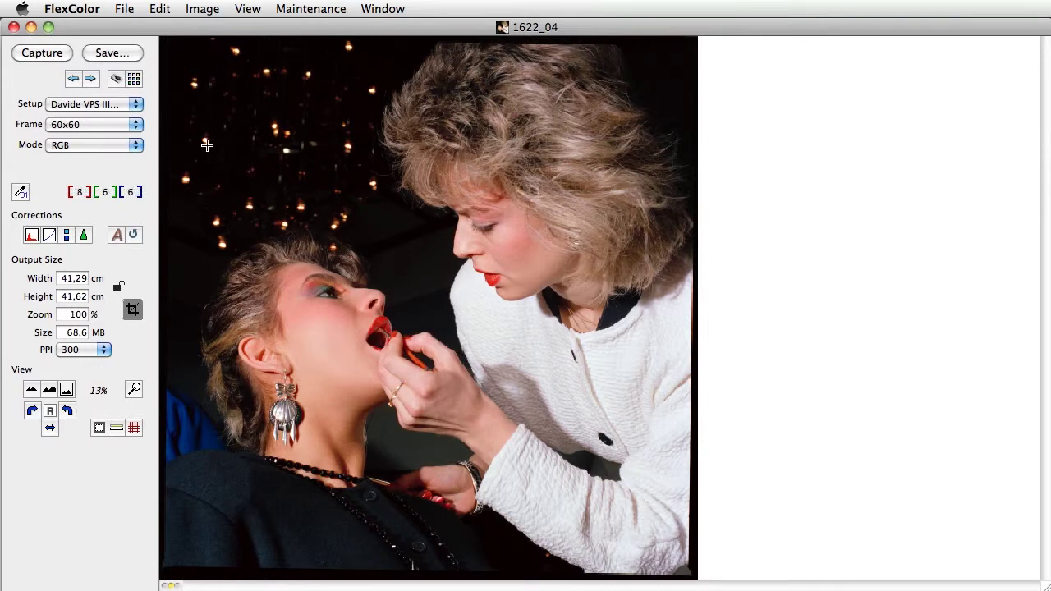
pyautogui.click(134, 79)
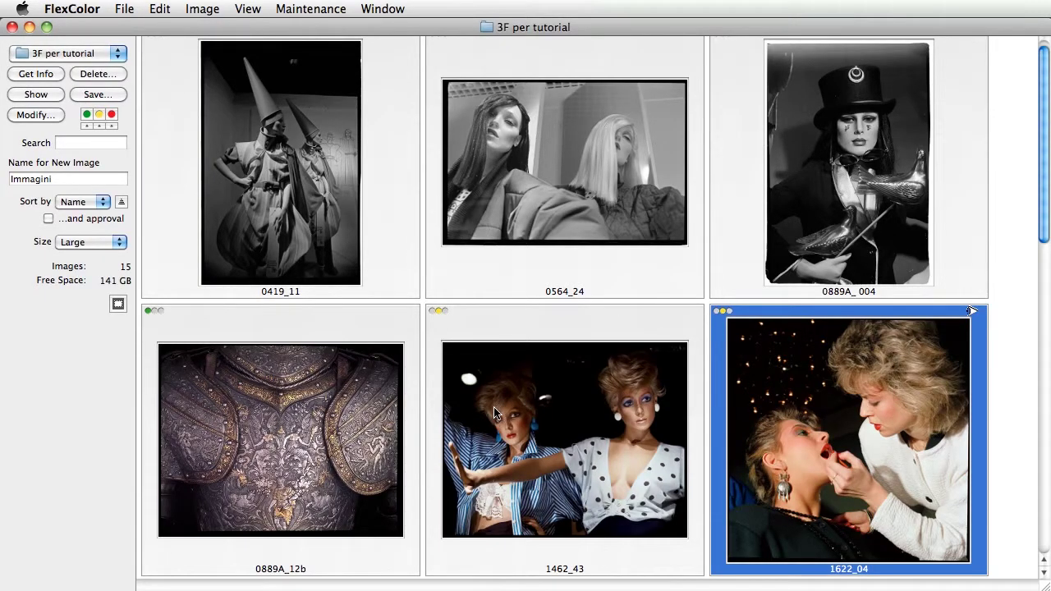
pyautogui.press('super+Tab')
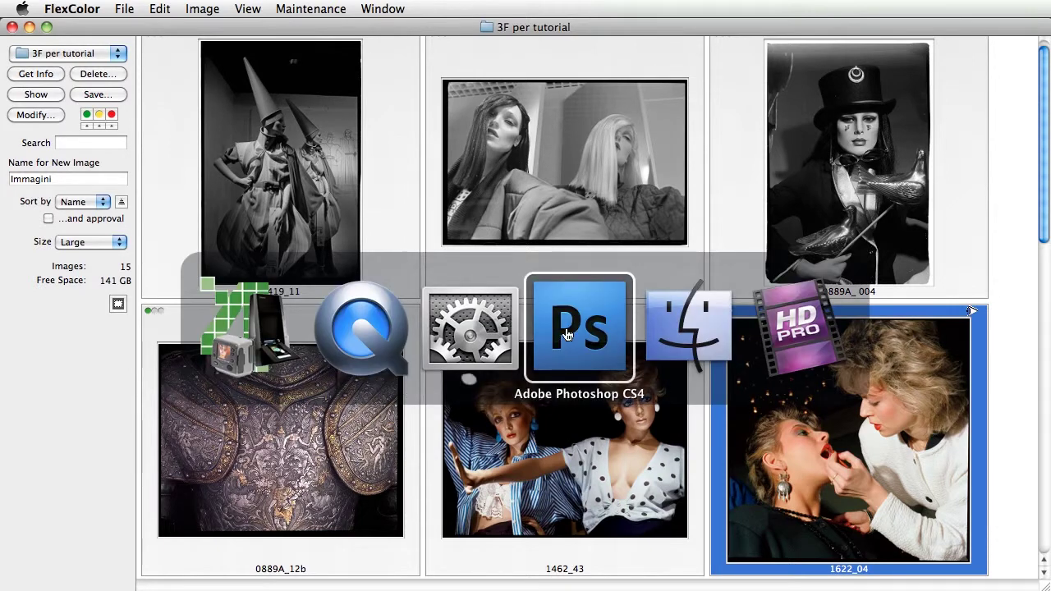
# Drag 1622_04.fff from Finder onto Photoshop to open it, then switch back to FlexColor
pyautogui.click(687, 338)
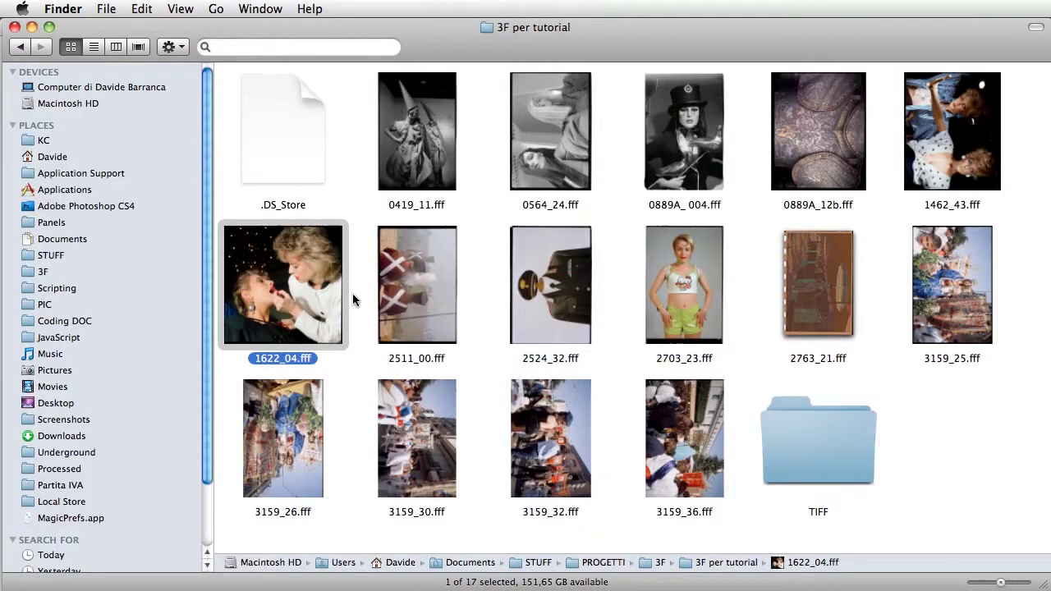
pyautogui.moveTo(289, 290); pyautogui.dragTo(271, 585)
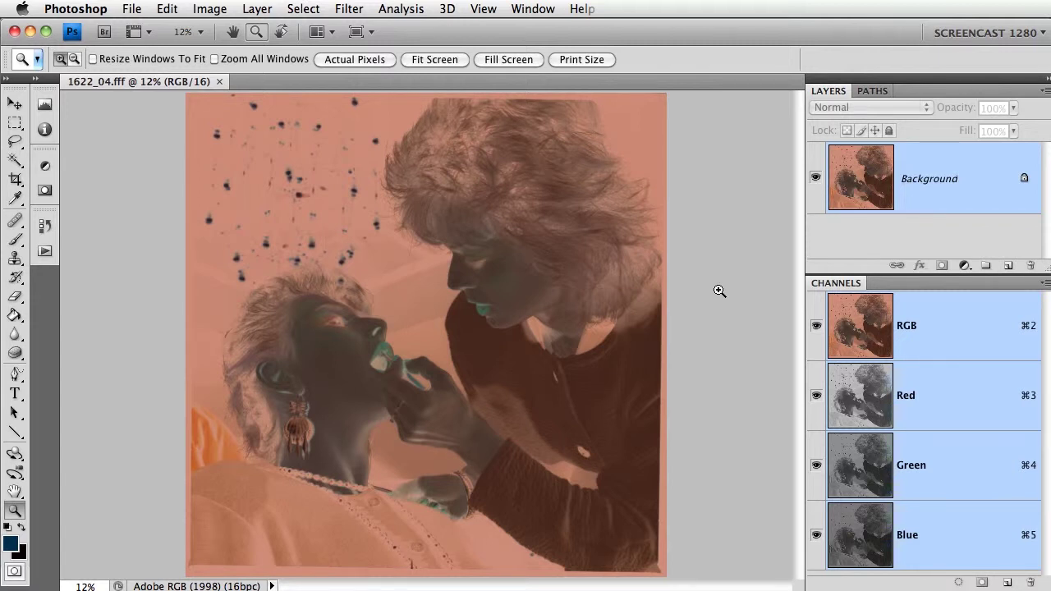
pyautogui.press('super+Tab')
pyautogui.press('super+Tab')
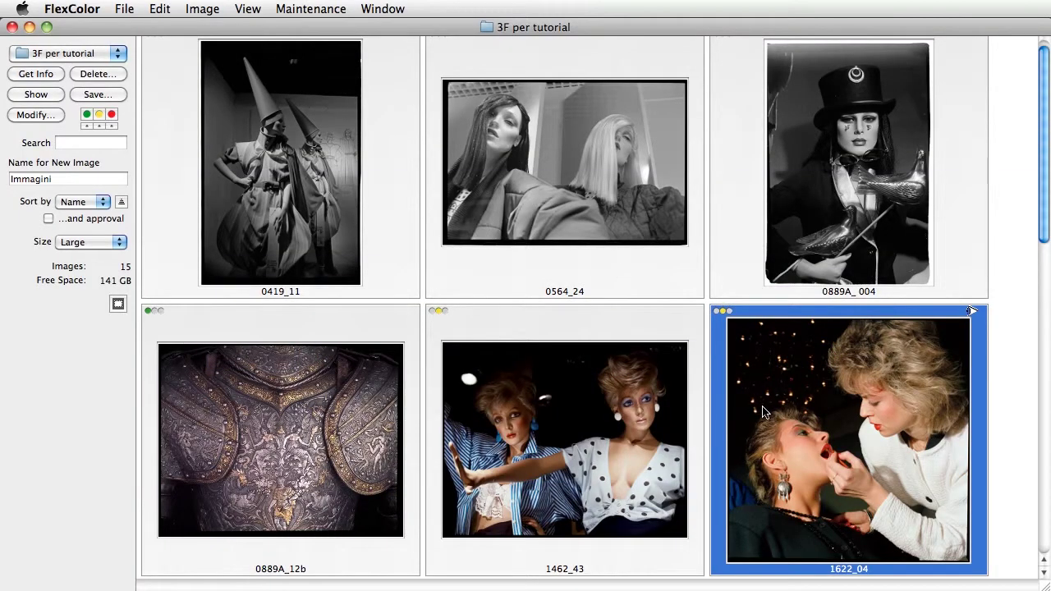
# Close the browser and open the Histogram, Gradations, Color Correction and Texture panels
pyautogui.click(13, 28)
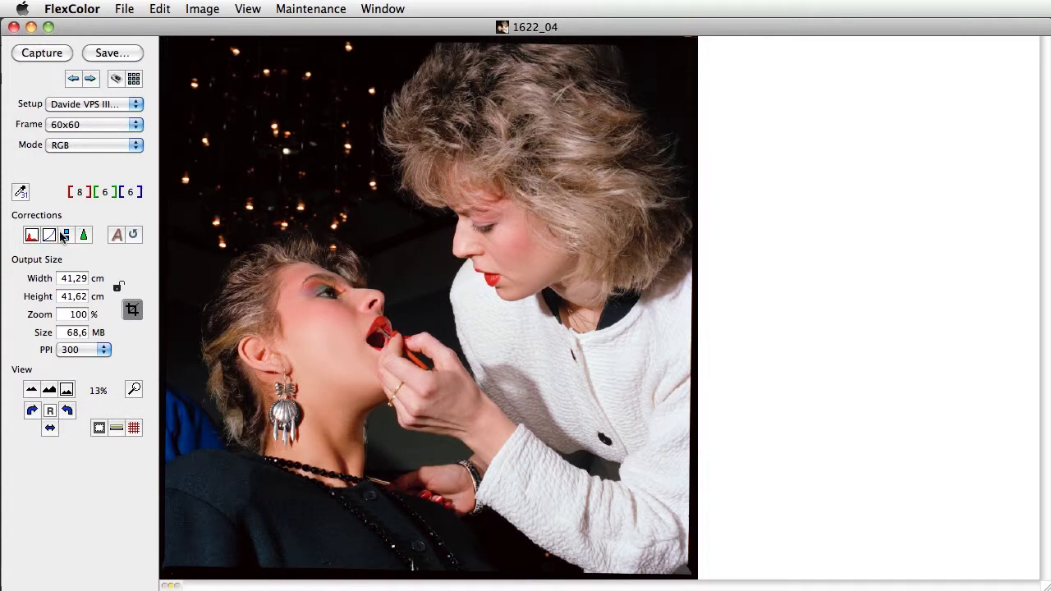
pyautogui.click(32, 236)
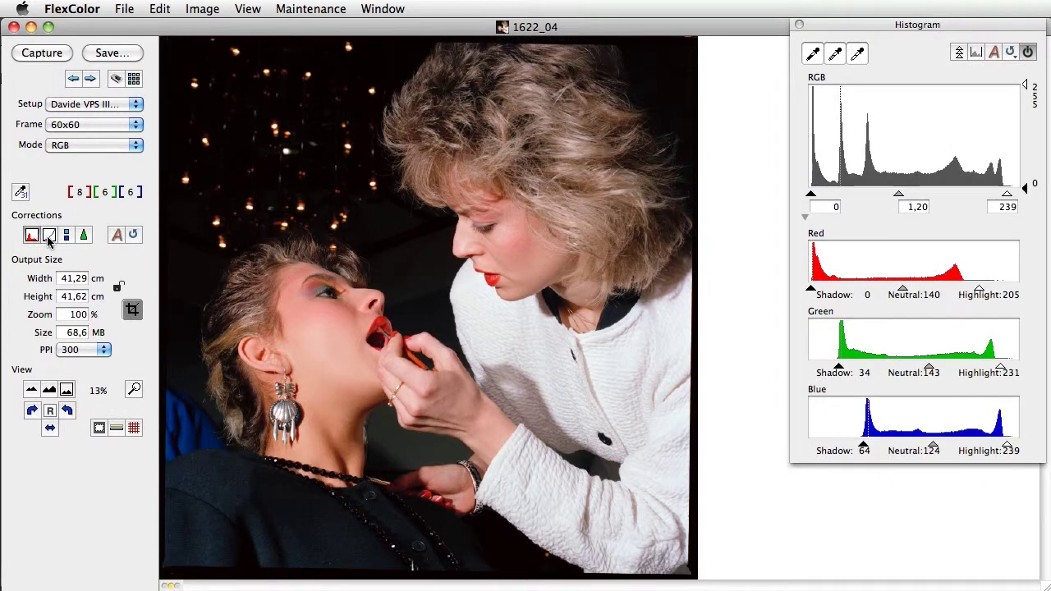
pyautogui.click(49, 236)
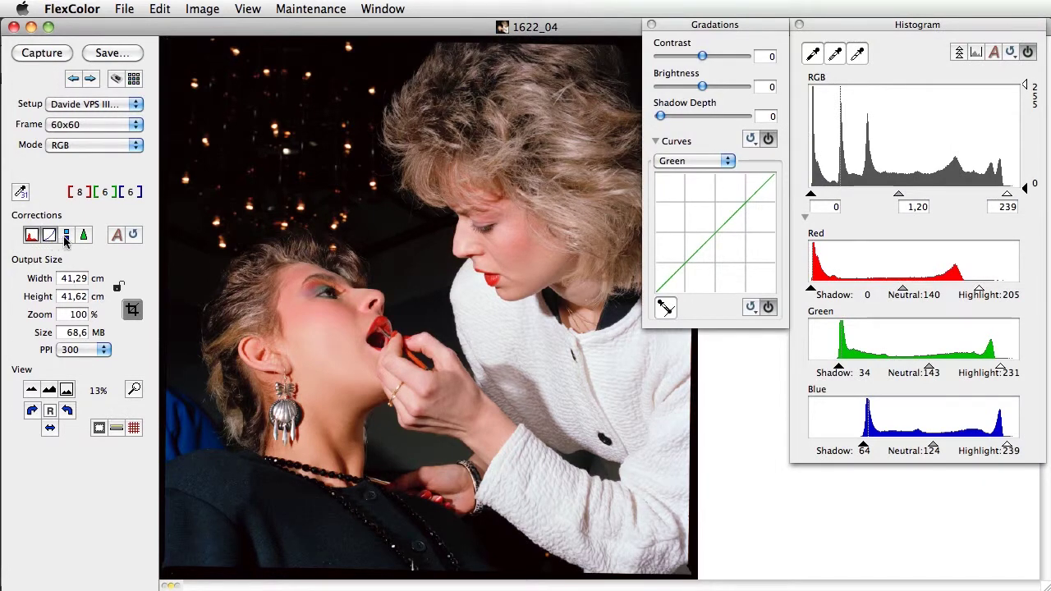
pyautogui.click(68, 235)
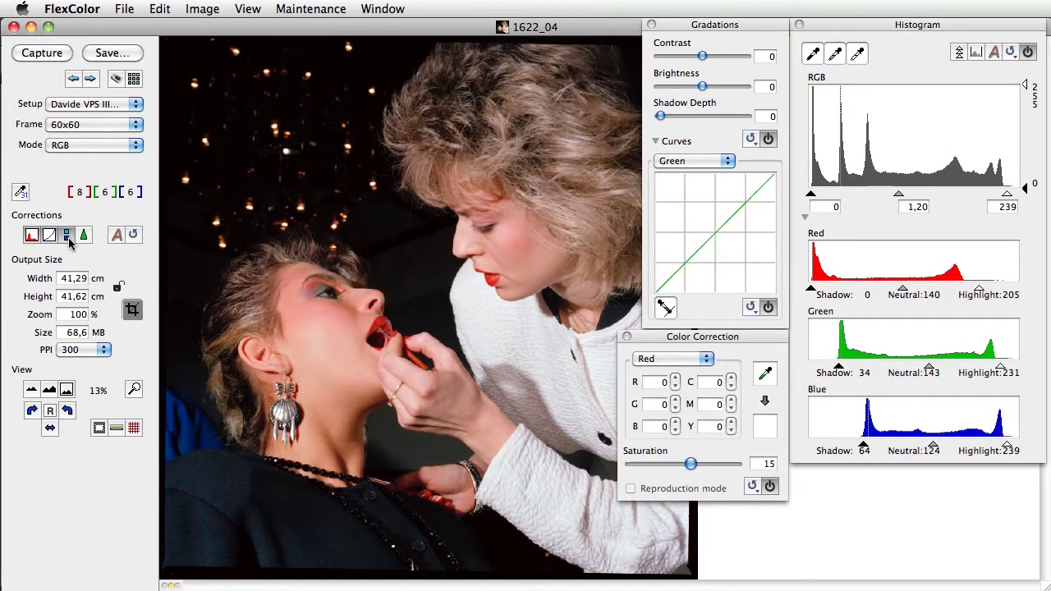
pyautogui.click(83, 236)
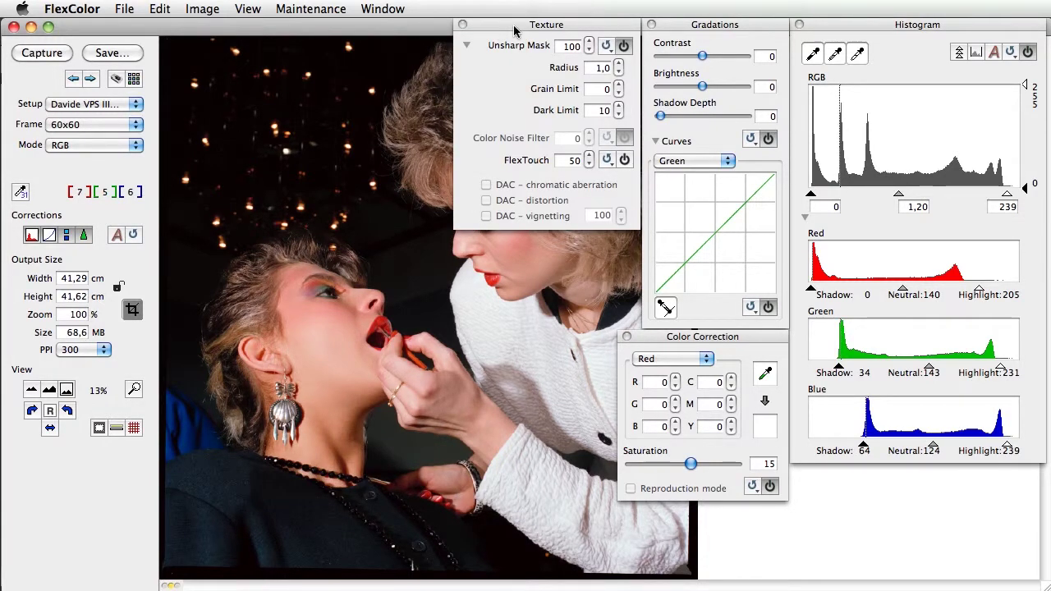
pyautogui.moveTo(517, 26); pyautogui.dragTo(423, 120)
# Close the Texture, Color Correction, Gradations and Histogram panels again
pyautogui.click(82, 237)
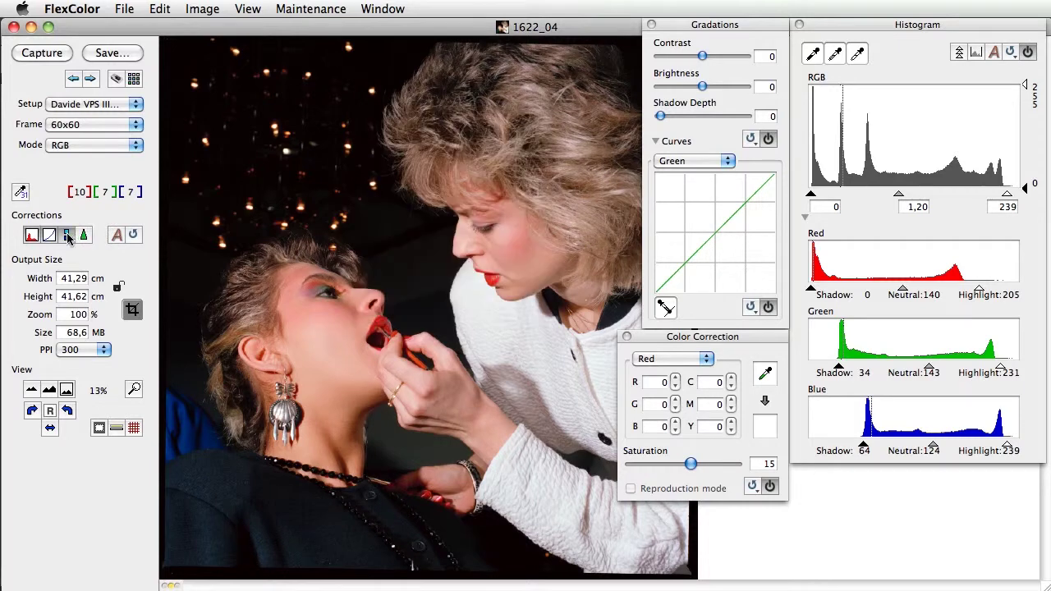
pyautogui.click(67, 236)
pyautogui.click(49, 237)
pyautogui.click(32, 236)
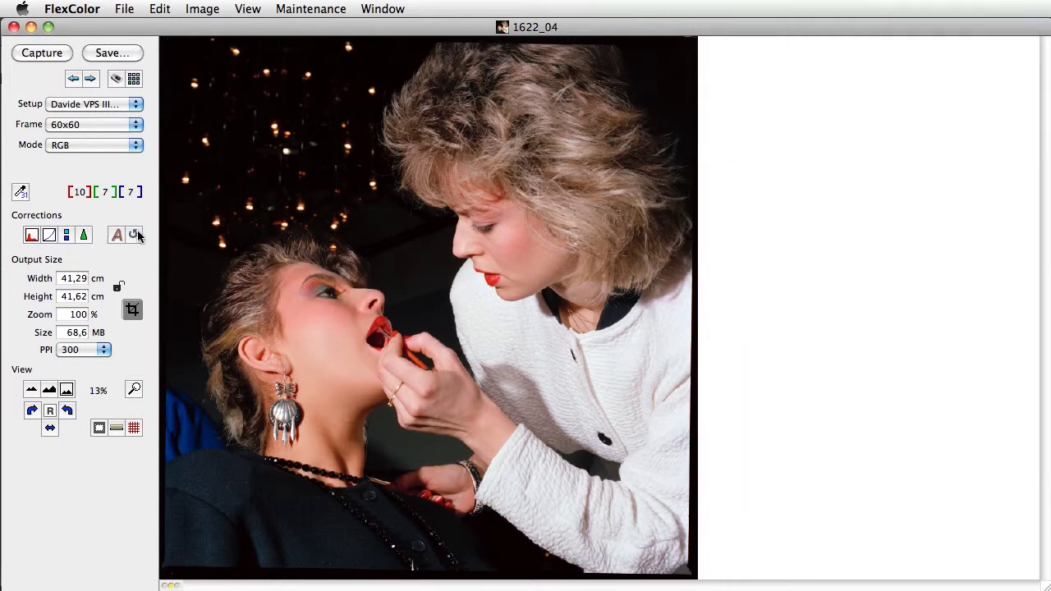
# Open Gradations, step the curve channel from Blue to Red, and add a point on the red curve
pyautogui.click(50, 235)
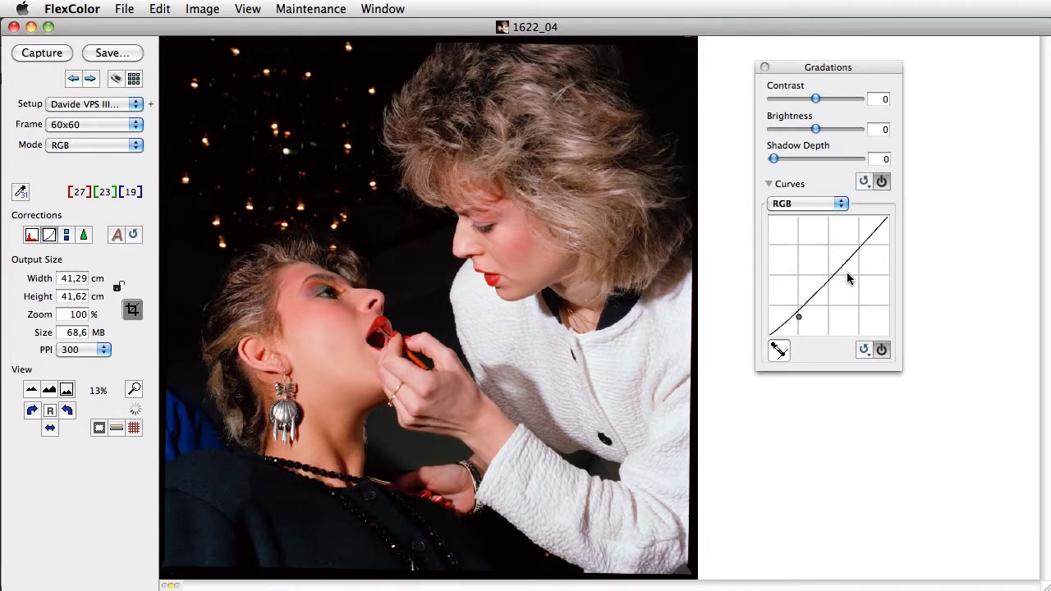
pyautogui.press('super+z')
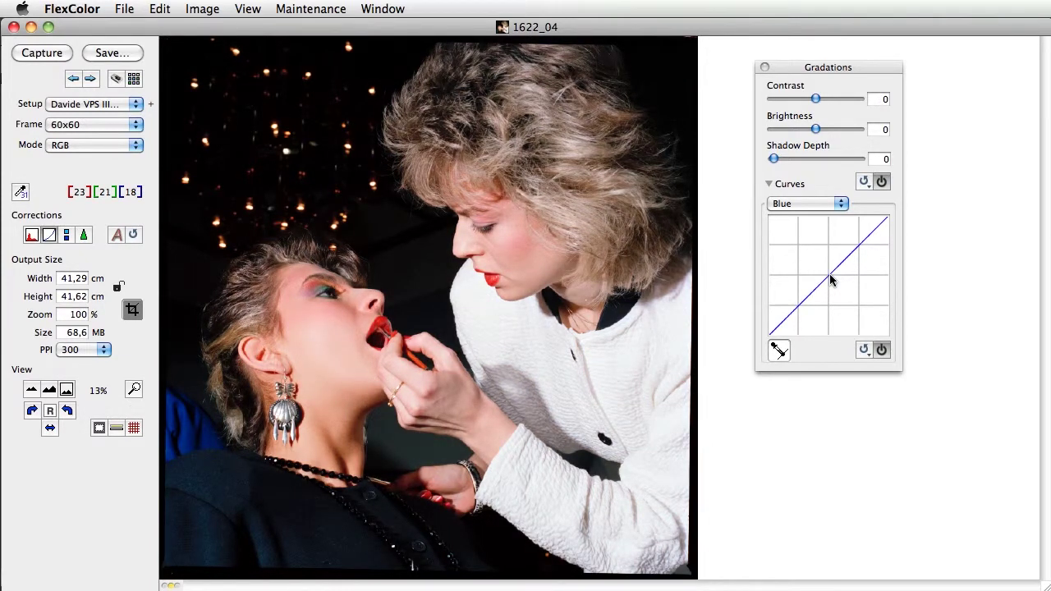
pyautogui.press('super+z')
pyautogui.click(830, 273)
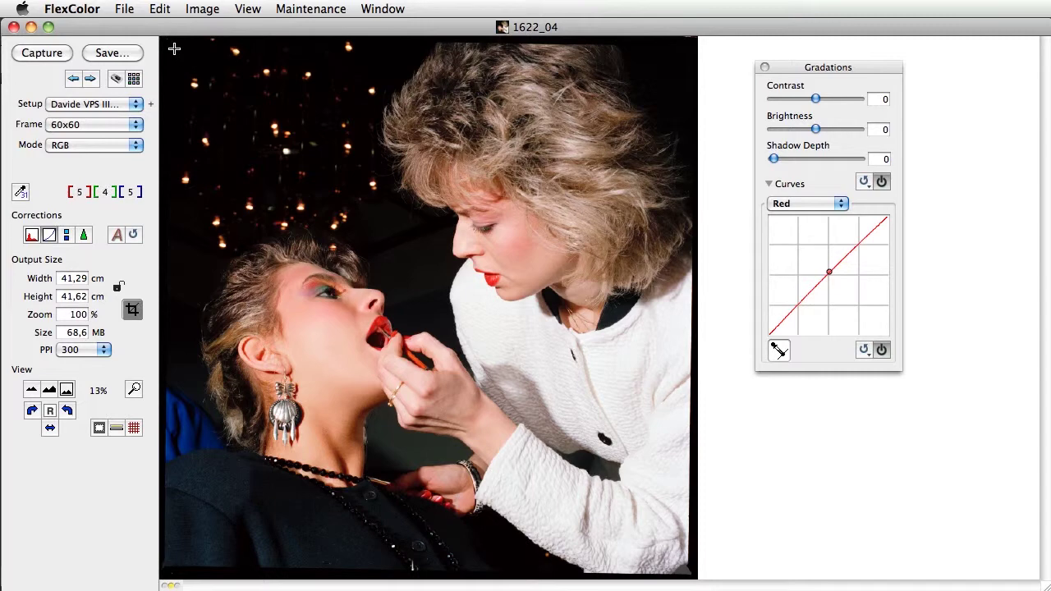
# Set the mode to RGB 16 bit and crop to the picture area
pyautogui.click(115, 145)
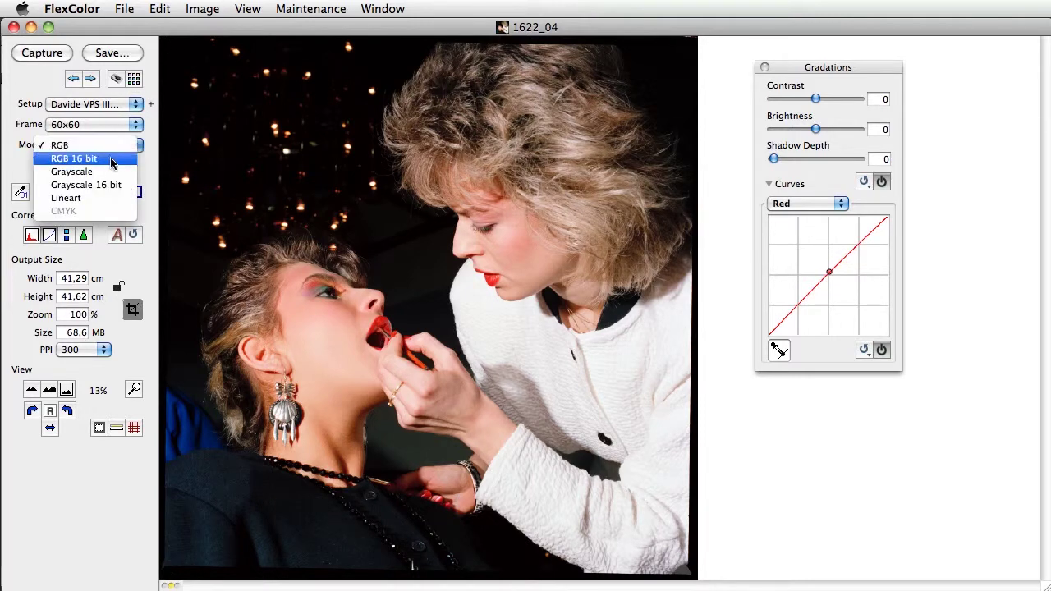
pyautogui.click(113, 159)
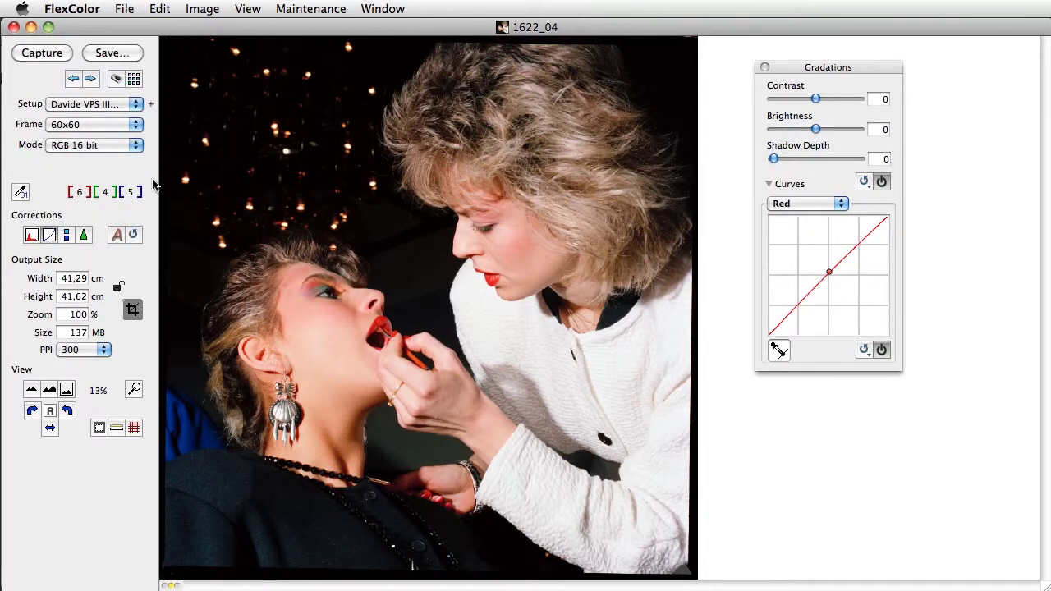
pyautogui.moveTo(173, 51); pyautogui.dragTo(682, 568)
# Save as 1622_04.tif in TIFF format, replacing the existing file
pyautogui.click(113, 52)
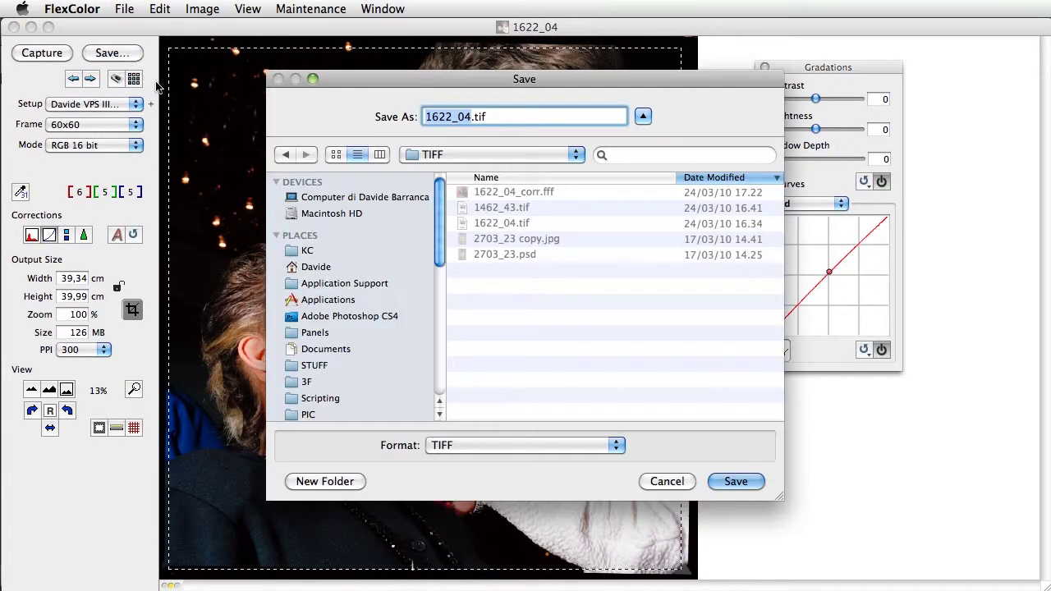
pyautogui.click(734, 485)
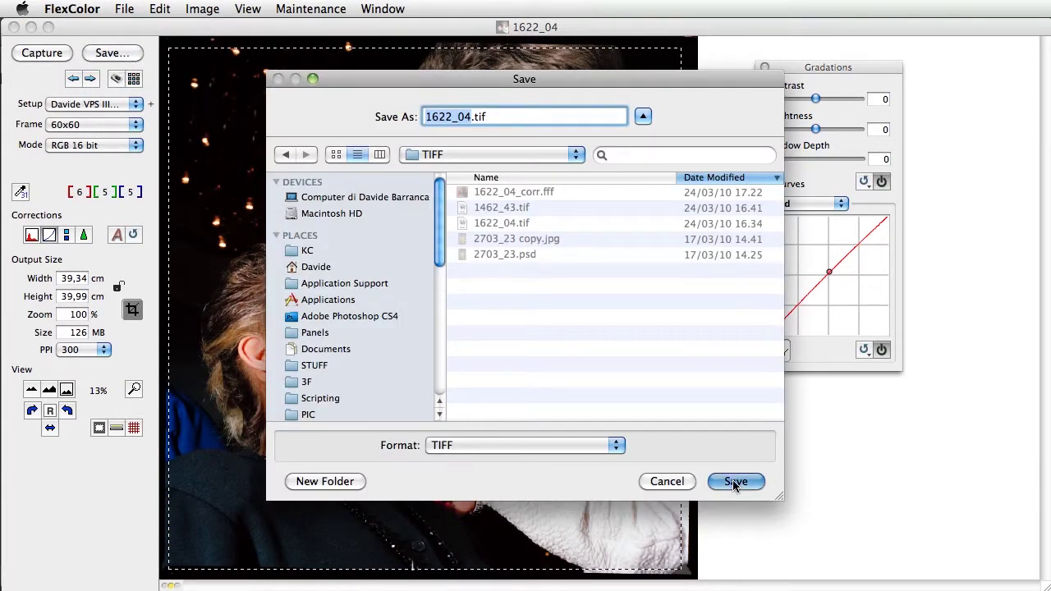
pyautogui.click(644, 187)
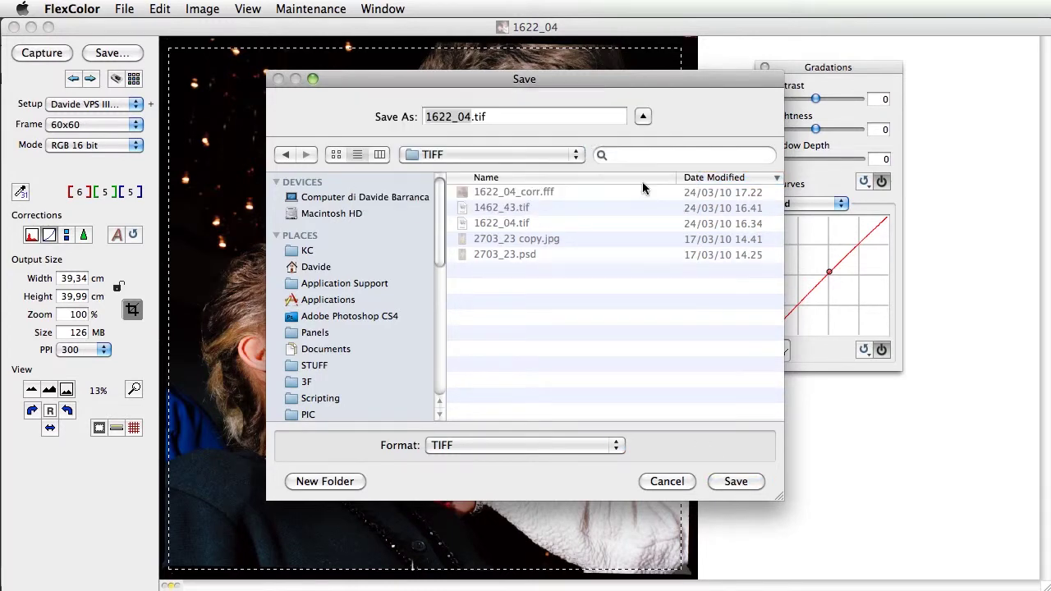
pyautogui.moveTo(593, 255); pyautogui.dragTo(950, 395)
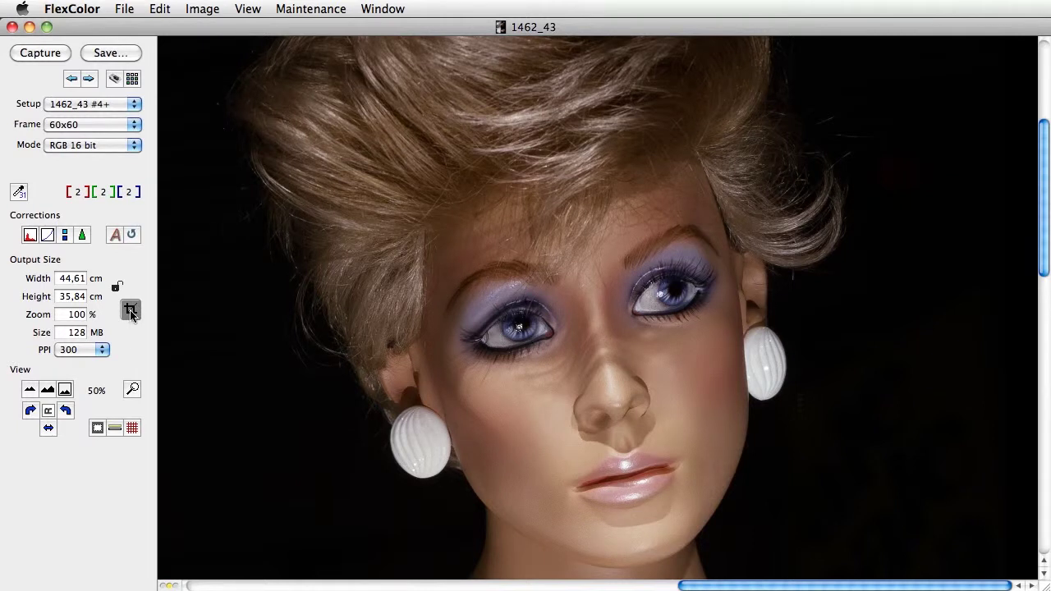
pyautogui.click(130, 311)
pyautogui.moveTo(179, 61); pyautogui.dragTo(1001, 572)
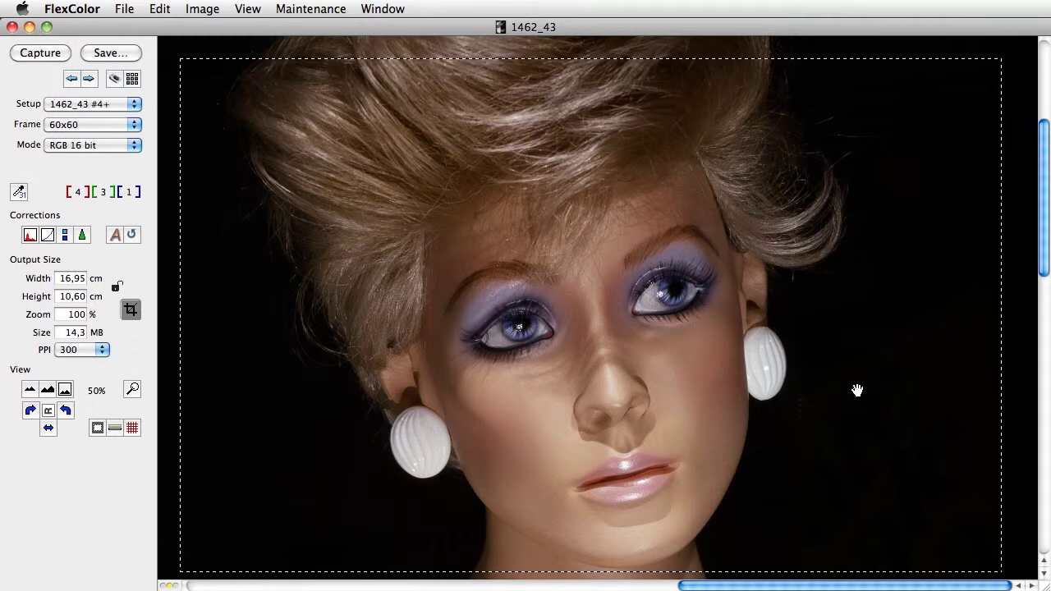
pyautogui.click(166, 292)
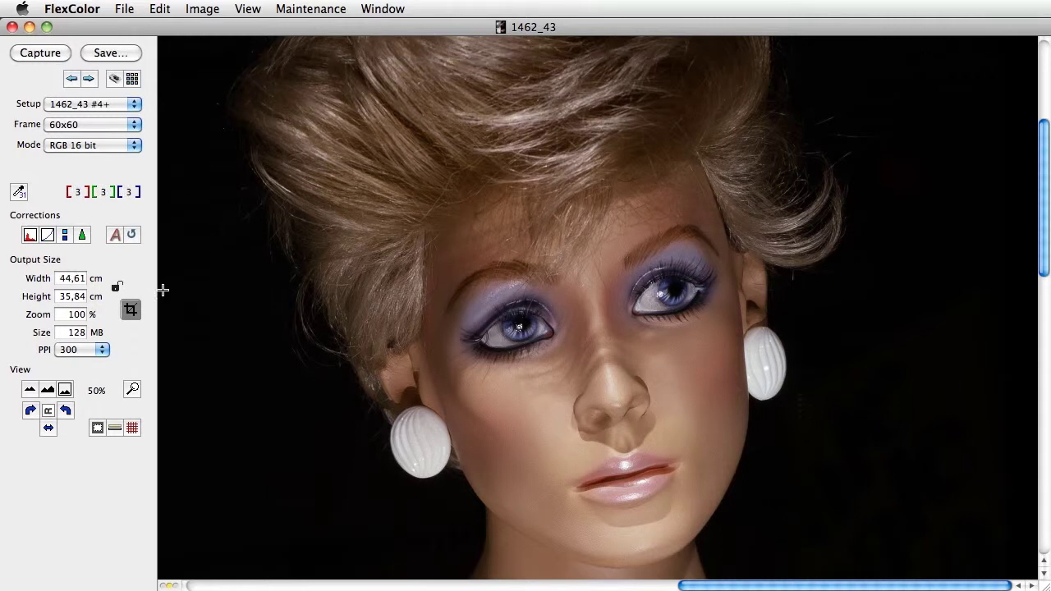
# Open Color Info, enable point sampling, and sample the background, earring, cheek, eyelid and hair
pyautogui.click(19, 193)
pyautogui.moveTo(429, 63); pyautogui.dragTo(370, 68)
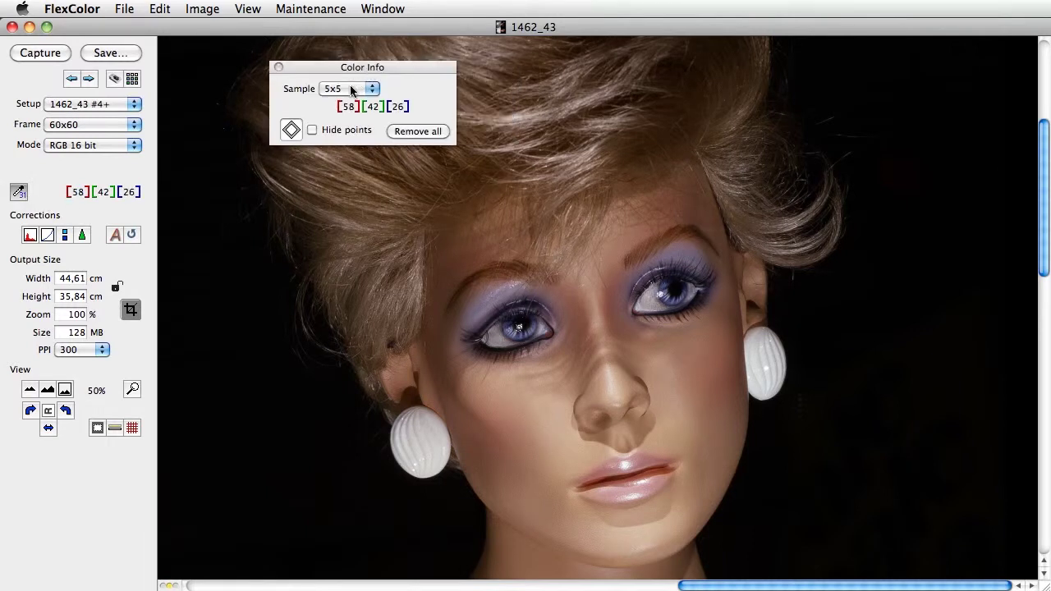
pyautogui.click(291, 130)
pyautogui.click(225, 280)
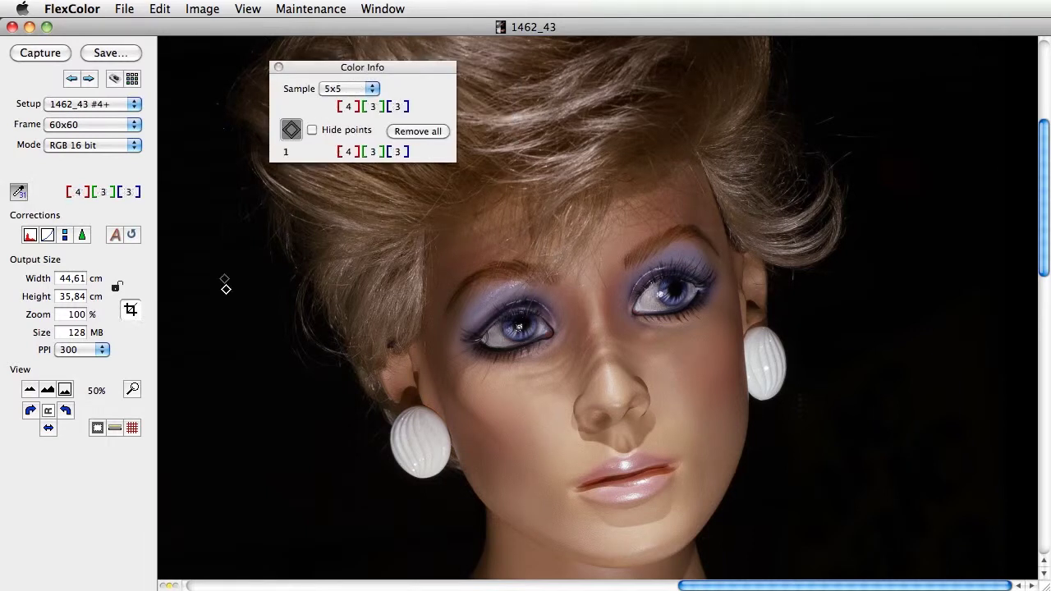
pyautogui.click(423, 441)
pyautogui.click(690, 380)
pyautogui.click(683, 252)
pyautogui.click(690, 88)
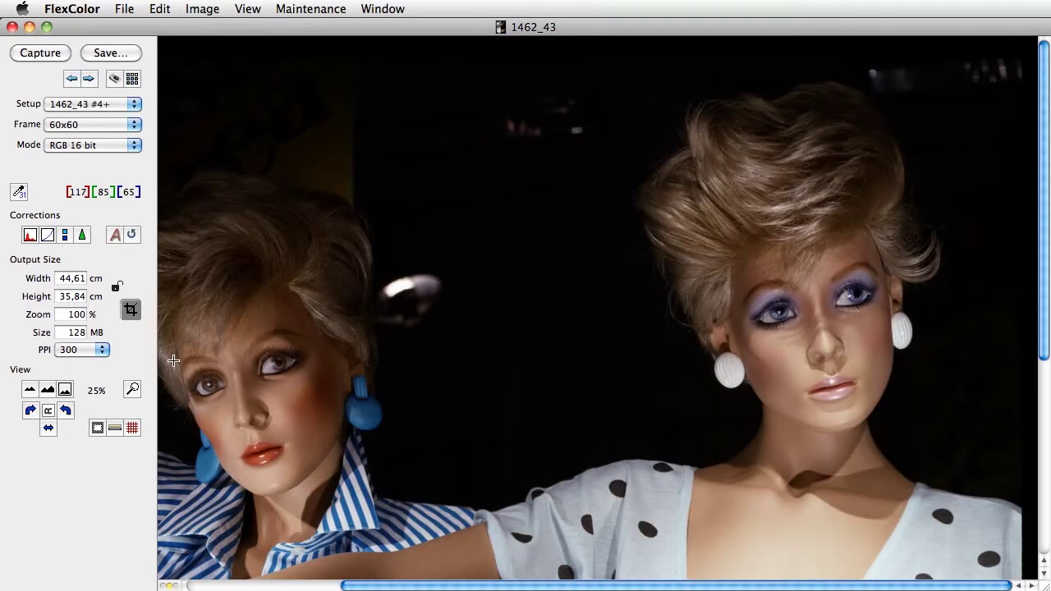
pyautogui.press('super+d')
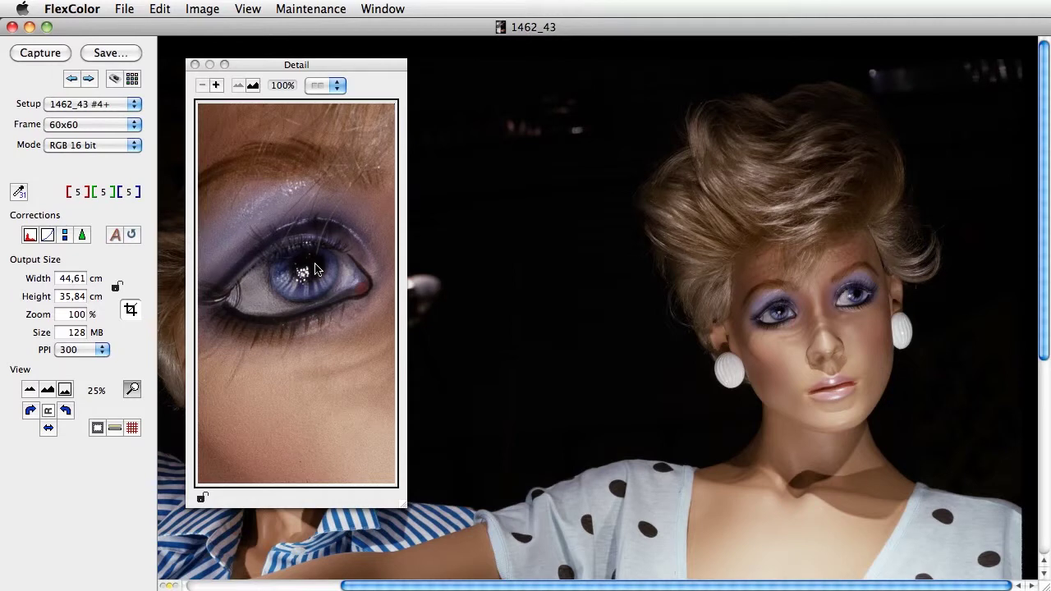
pyautogui.click(770, 321)
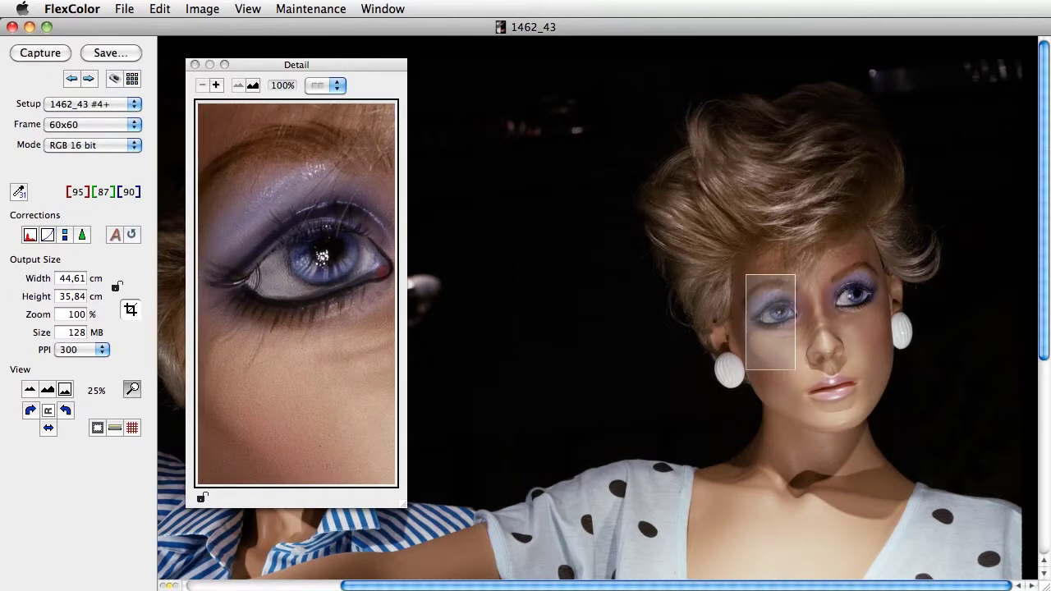
pyautogui.press('super+minus')
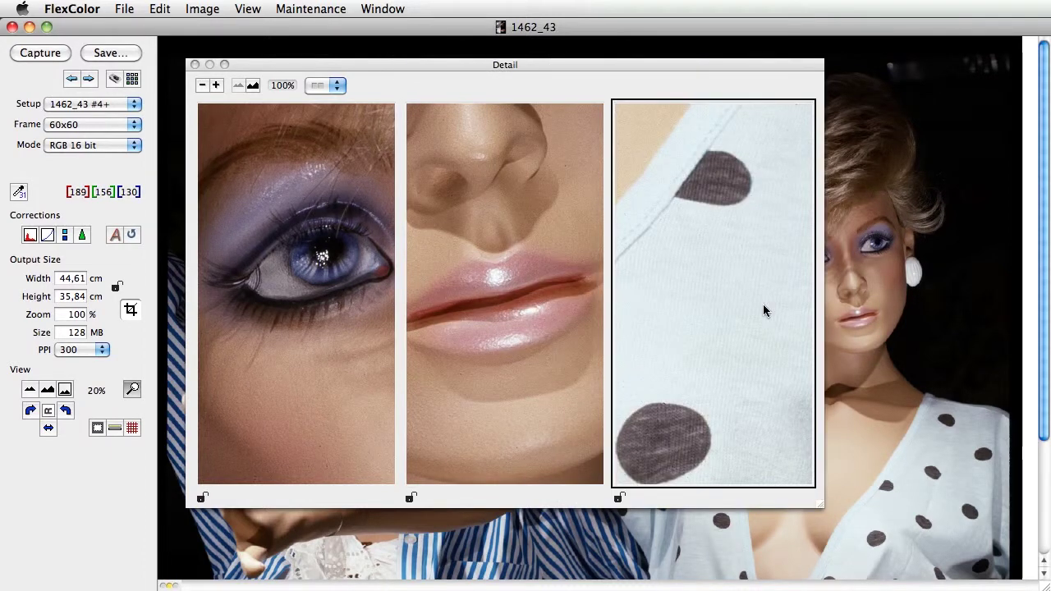
pyautogui.press('c')
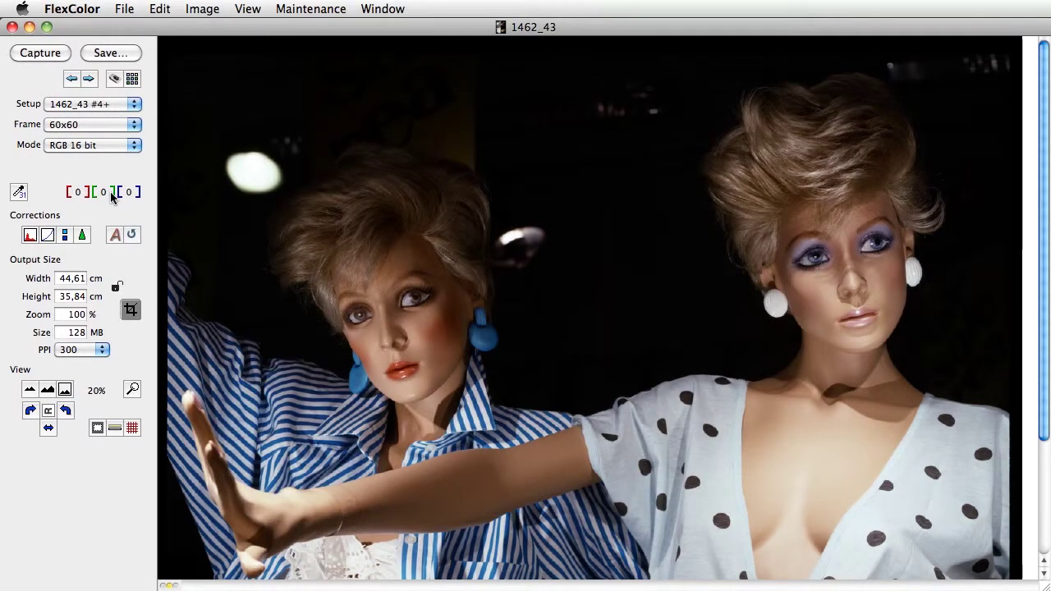
# Lower the RGB shadow point of the 1462_43 scan from 13 to 11 in the histogram levels
pyautogui.click(29, 236)
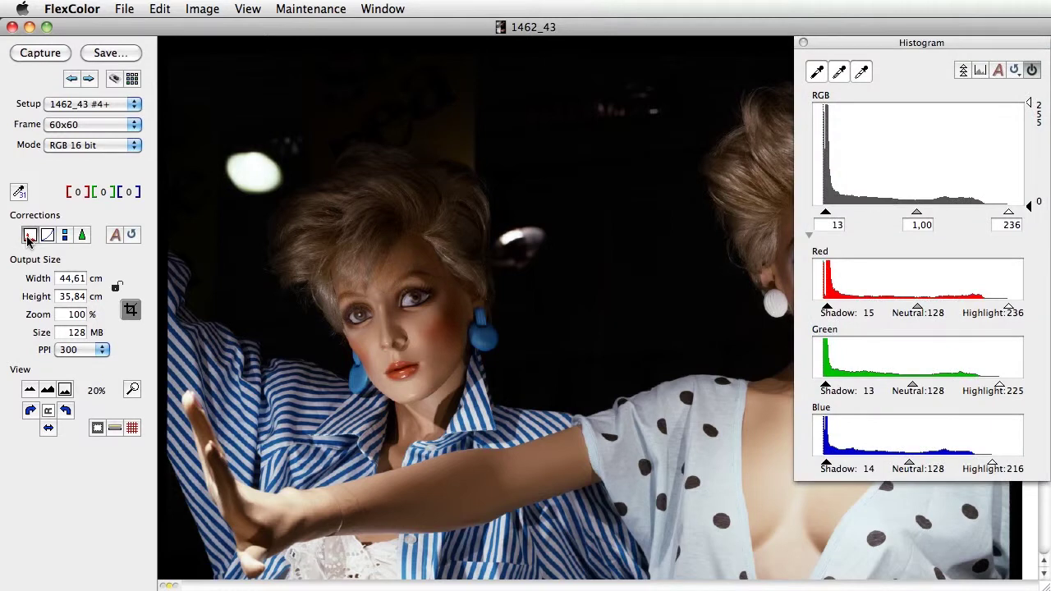
pyautogui.moveTo(826, 213); pyautogui.dragTo(823, 214)
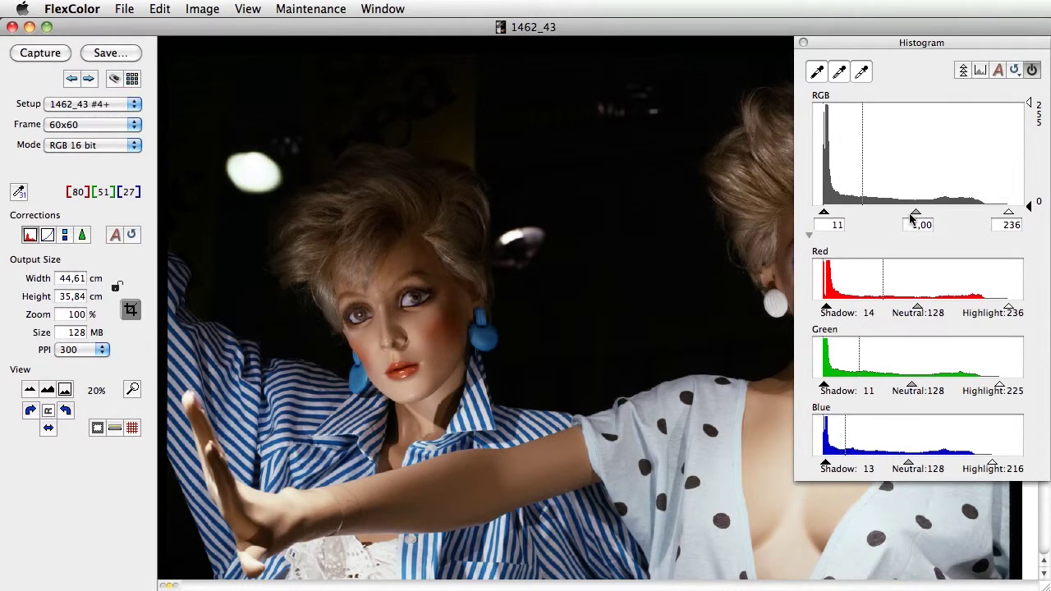
pyautogui.moveTo(936, 42)
pyautogui.mouseDown()
pyautogui.moveTo(928, 40)
pyautogui.moveTo(937, 45)
pyautogui.mouseUp()
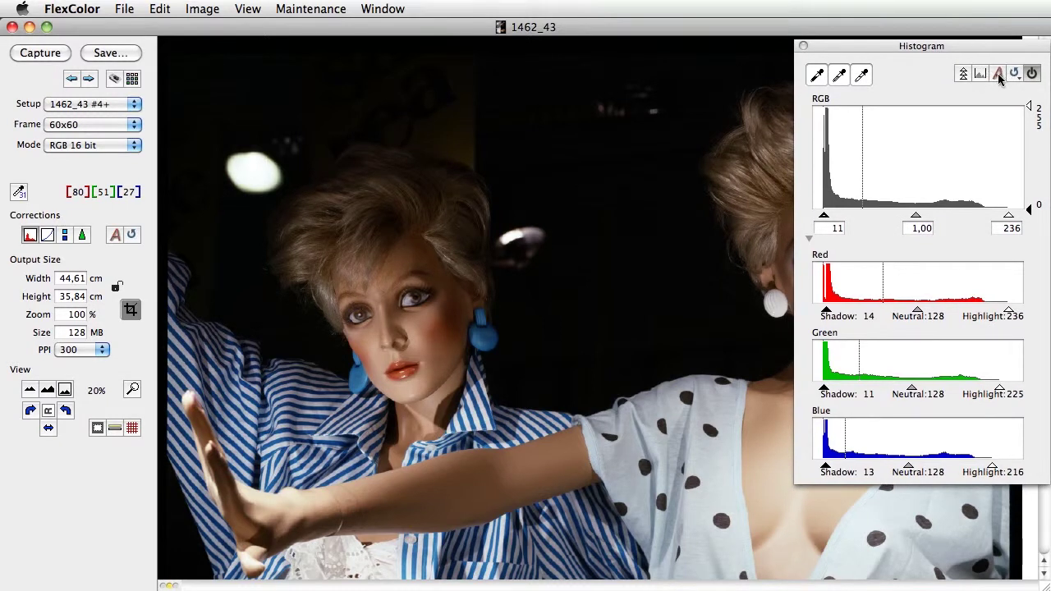
# Try the black, white and grey-point eyedroppers, then close the levels window
pyautogui.click(817, 78)
pyautogui.click(862, 76)
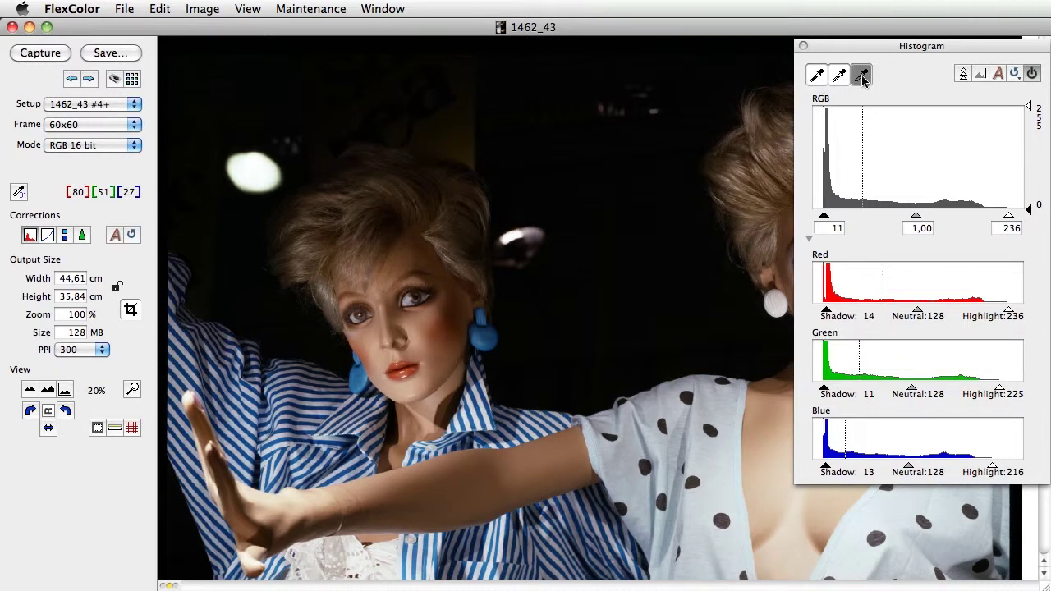
pyautogui.click(817, 77)
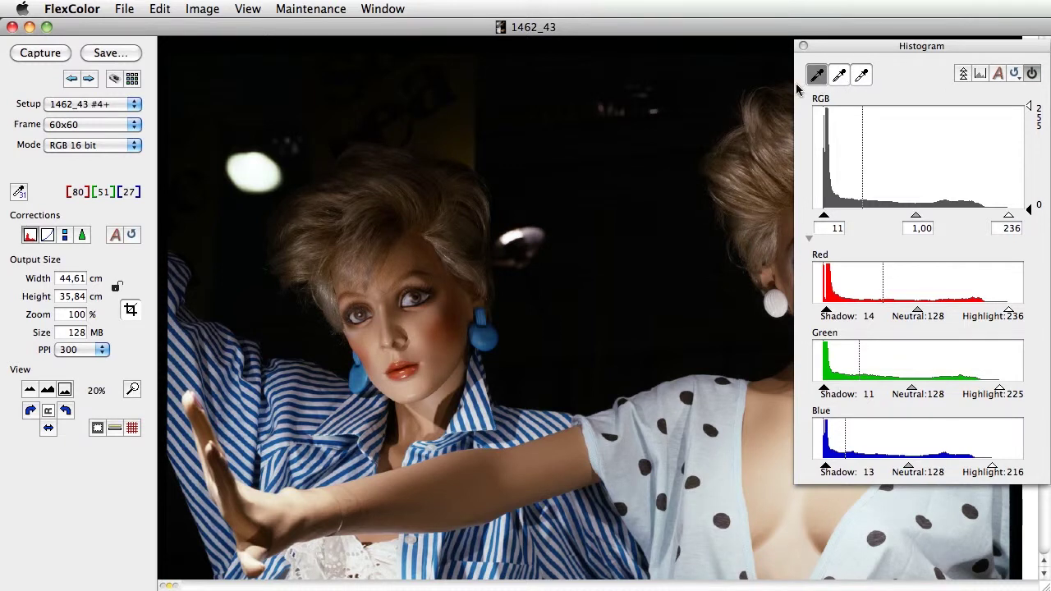
pyautogui.click(840, 82)
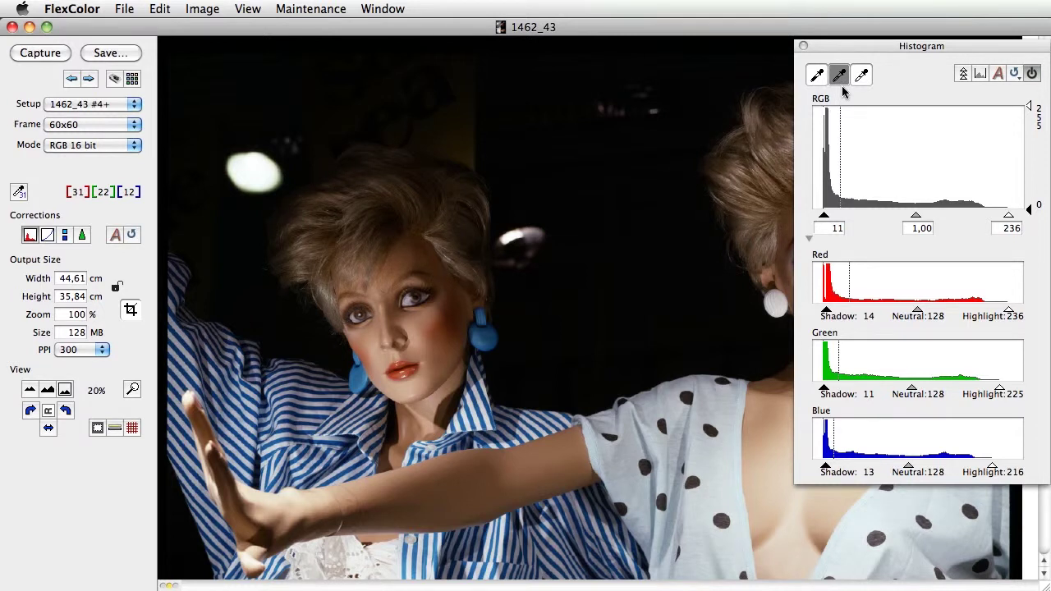
pyautogui.moveTo(858, 48); pyautogui.dragTo(838, 46)
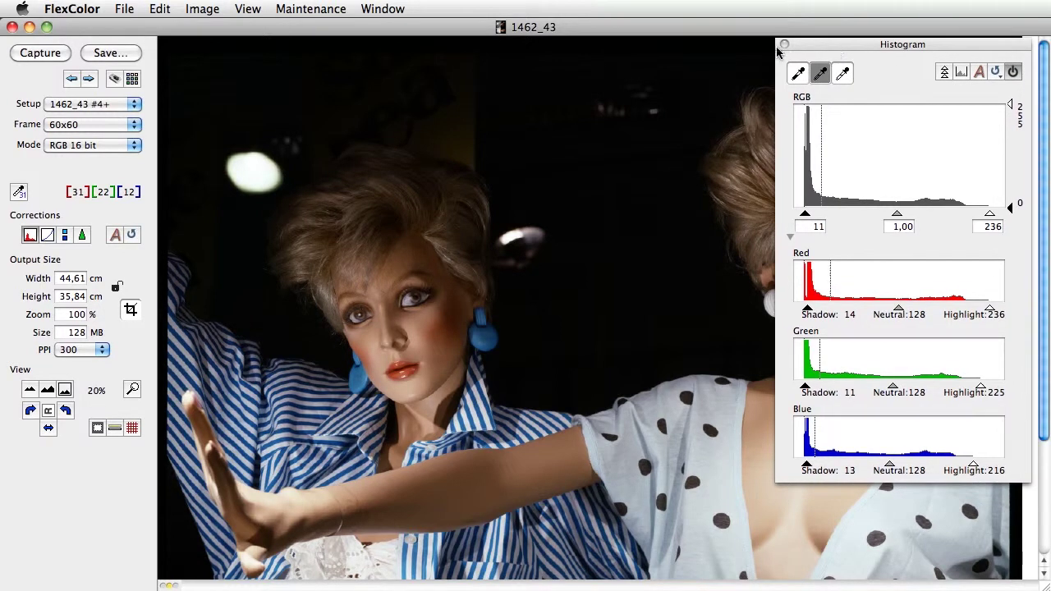
pyautogui.click(784, 47)
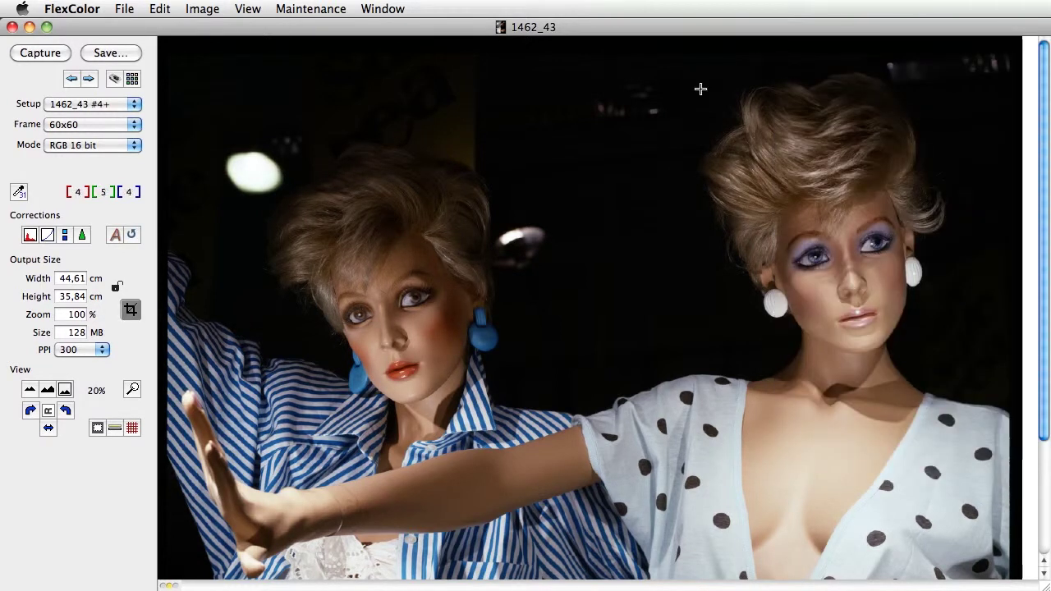
# Raise the upper RGB curve point above the diagonal to brighten highlights, and set Shadow Depth to 17
pyautogui.click(47, 237)
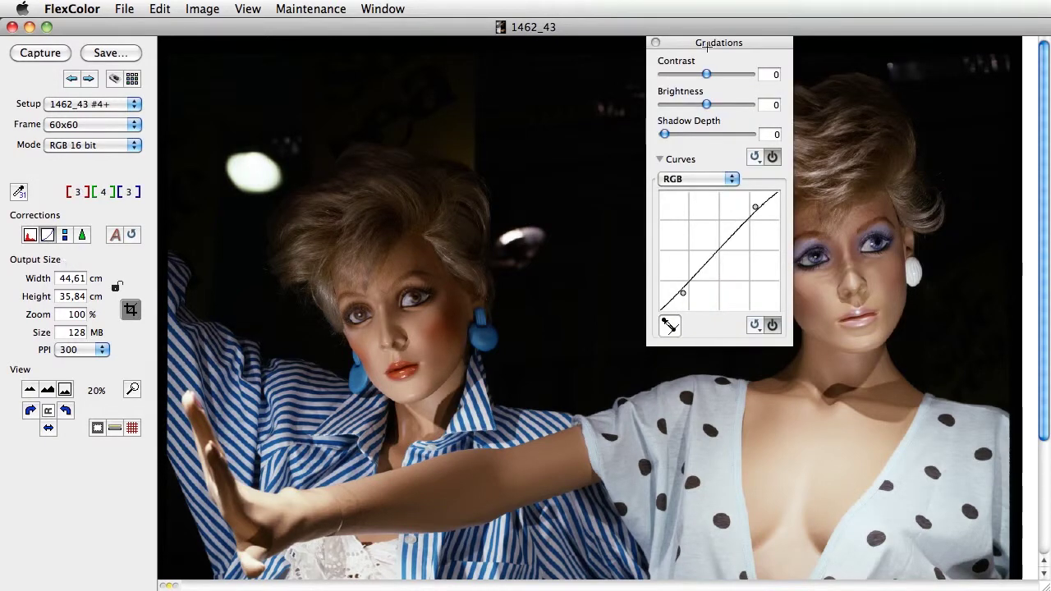
pyautogui.moveTo(715, 49); pyautogui.dragTo(238, 80)
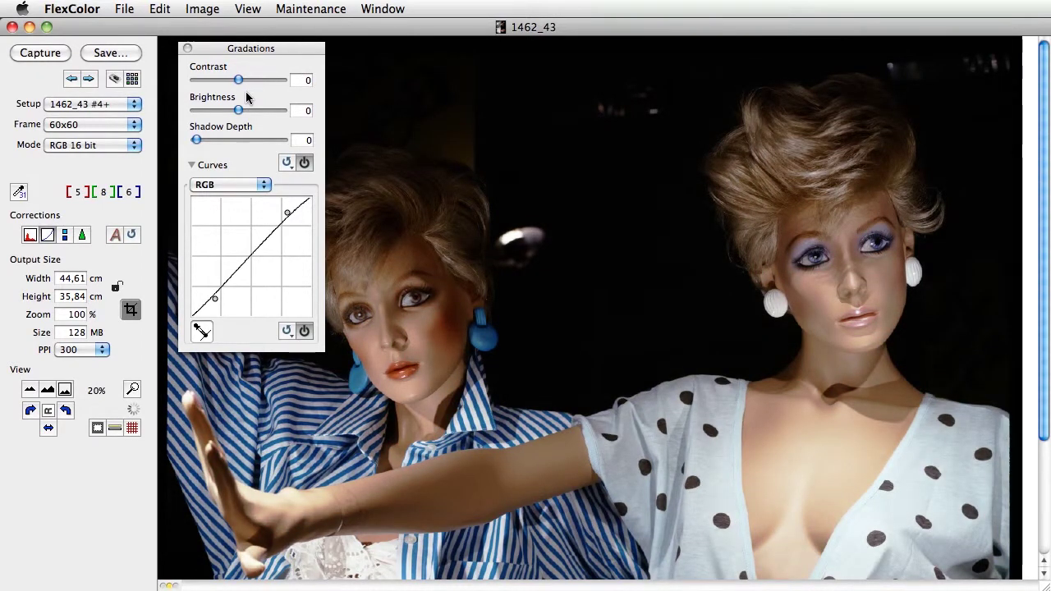
pyautogui.click(263, 184)
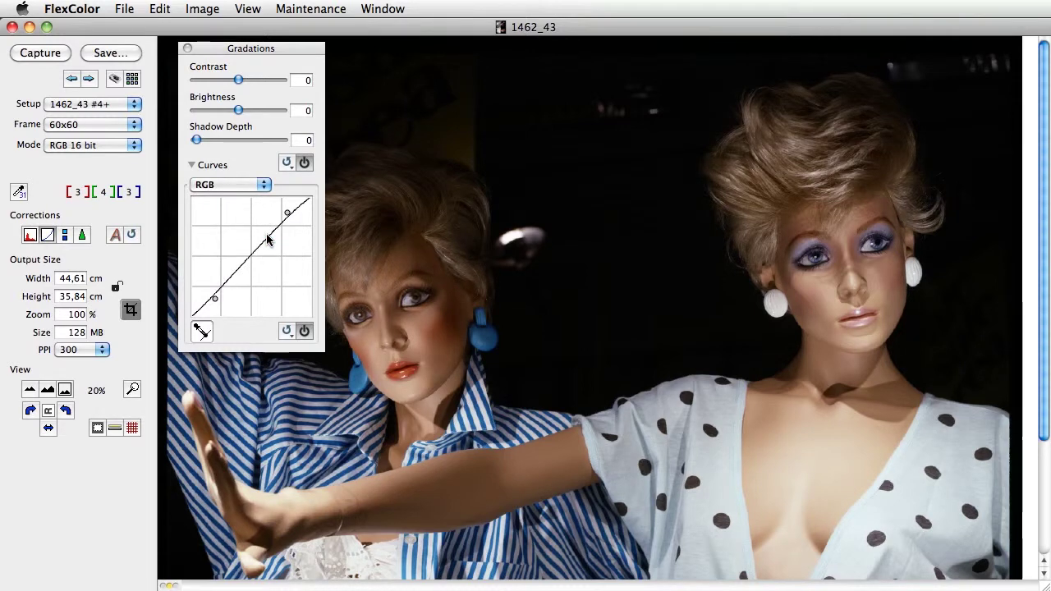
pyautogui.moveTo(287, 213); pyautogui.dragTo(288, 220)
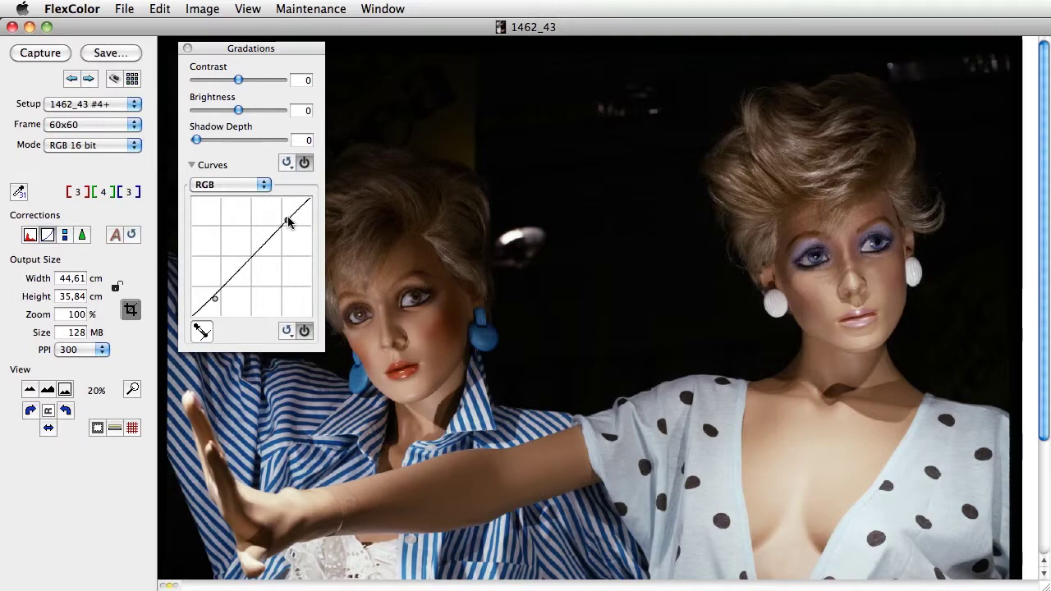
pyautogui.moveTo(287, 221)
pyautogui.mouseDown()
pyautogui.moveTo(288, 234)
pyautogui.moveTo(237, 218)
pyautogui.moveTo(294, 265)
pyautogui.moveTo(281, 222)
pyautogui.mouseUp()
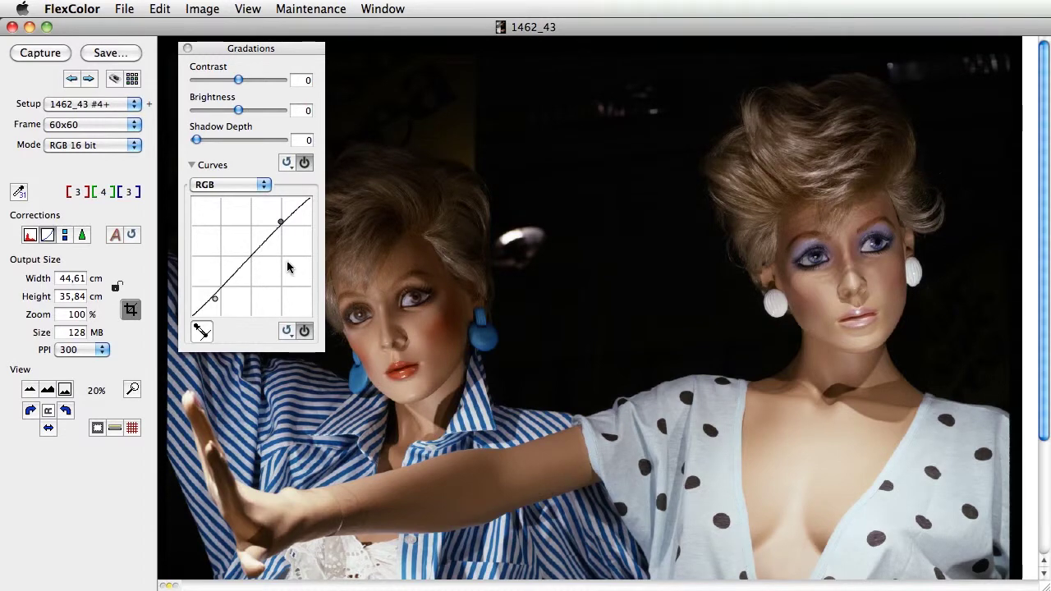
pyautogui.moveTo(282, 223); pyautogui.dragTo(280, 214)
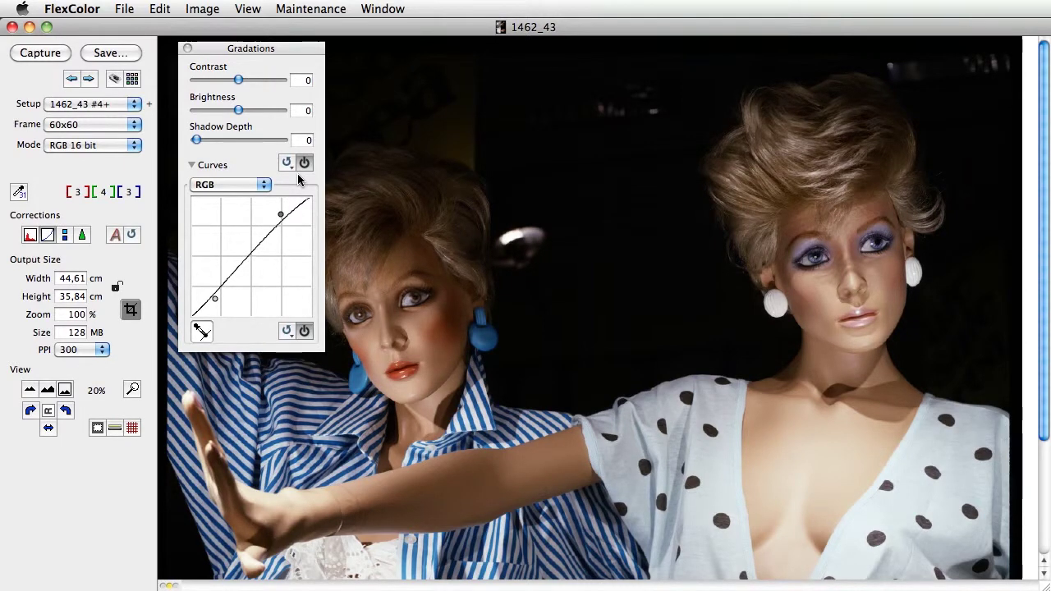
pyautogui.moveTo(262, 49); pyautogui.dragTo(242, 52)
pyautogui.moveTo(175, 143); pyautogui.dragTo(192, 144)
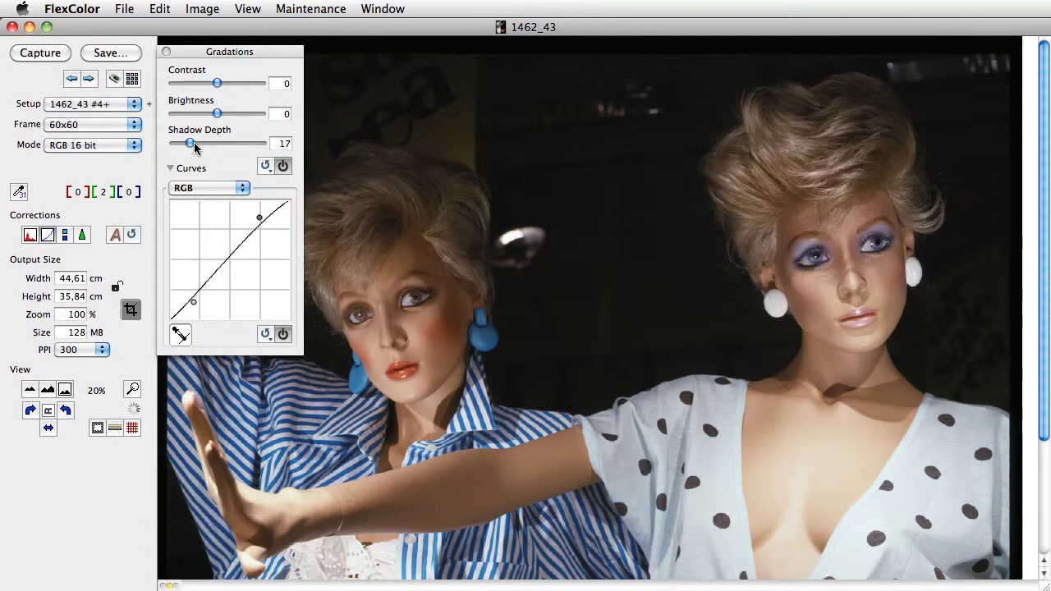
# Compare Shadow Depth at 19, 7 and 20, settle back at 0, and close Gradations
pyautogui.click(192, 146)
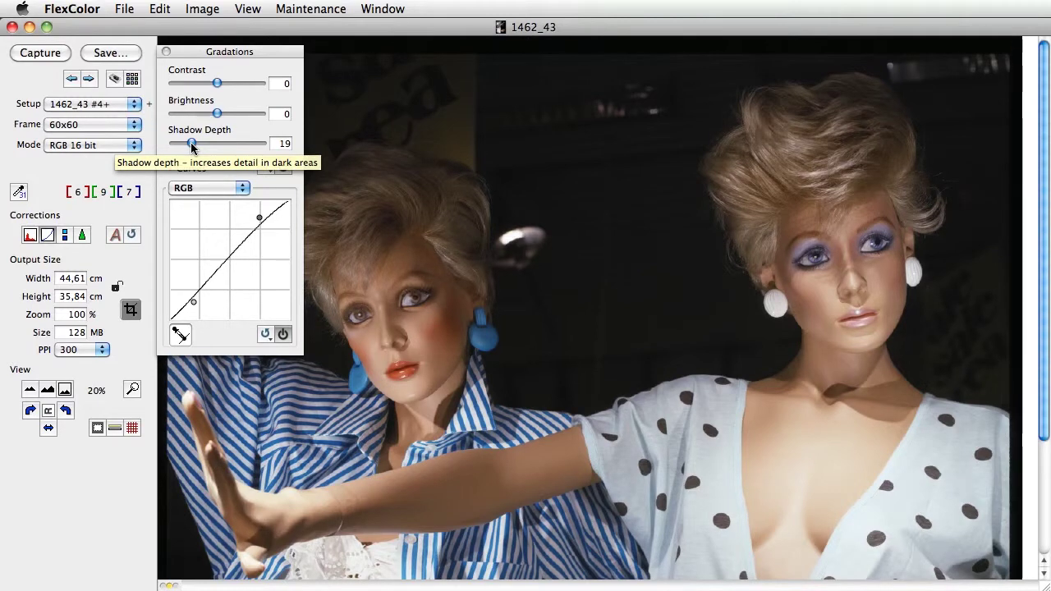
pyautogui.moveTo(192, 143); pyautogui.dragTo(181, 143)
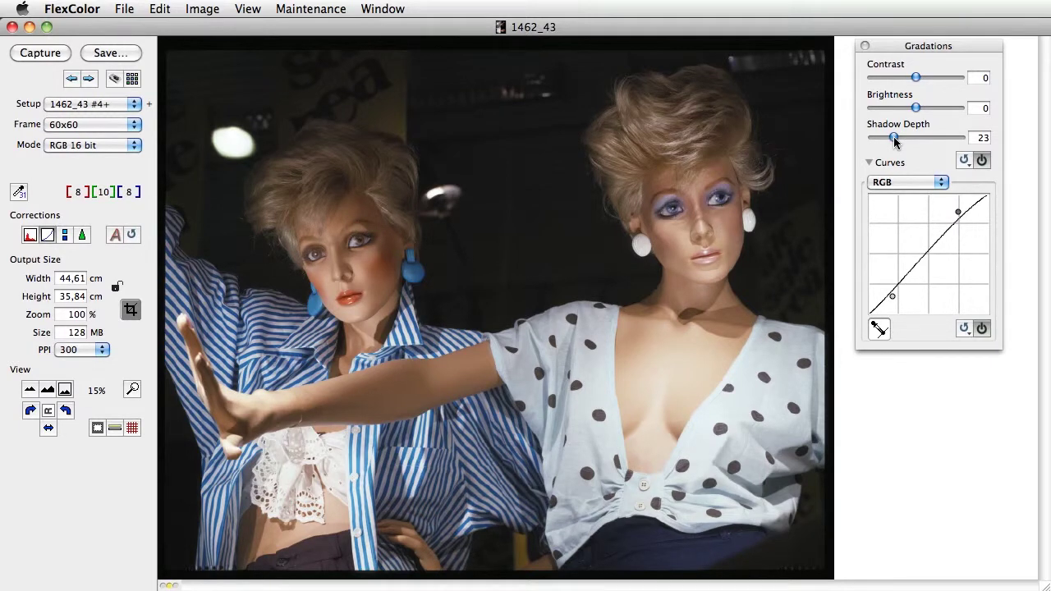
pyautogui.moveTo(895, 138); pyautogui.dragTo(854, 138)
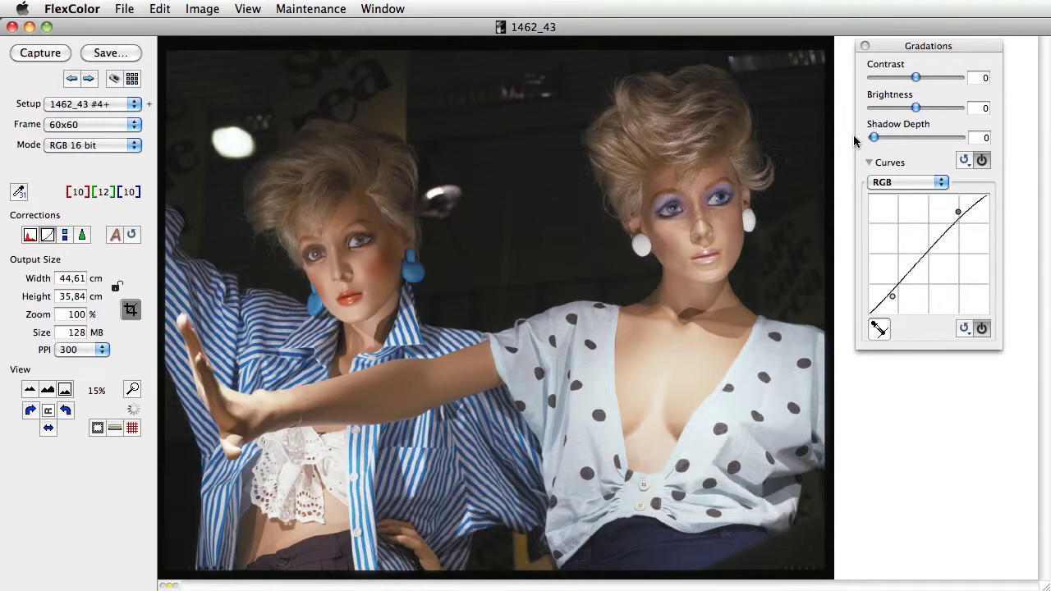
pyautogui.moveTo(874, 137); pyautogui.dragTo(892, 137)
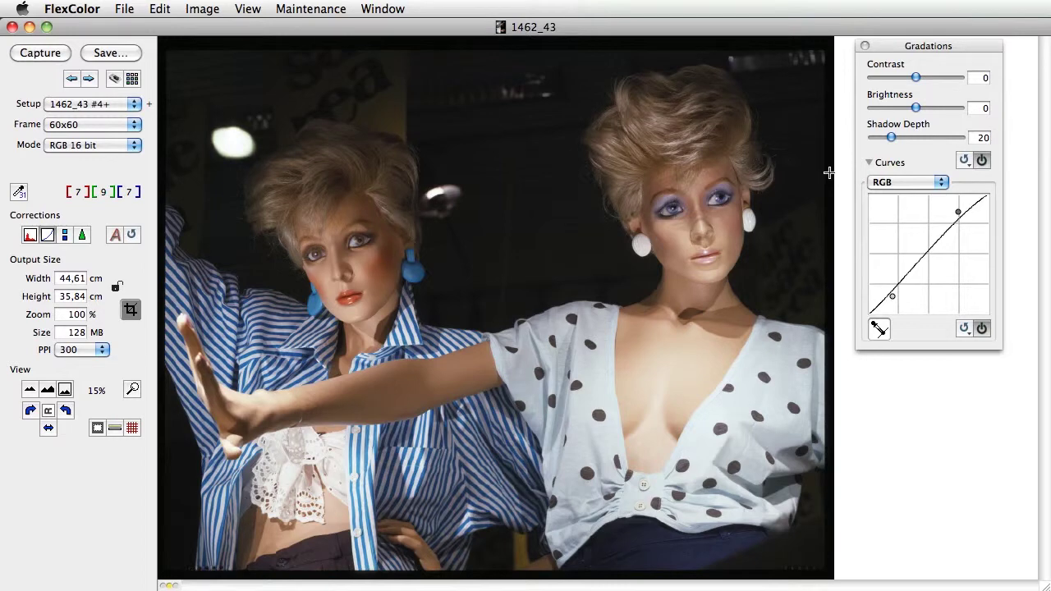
pyautogui.moveTo(892, 138); pyautogui.dragTo(872, 134)
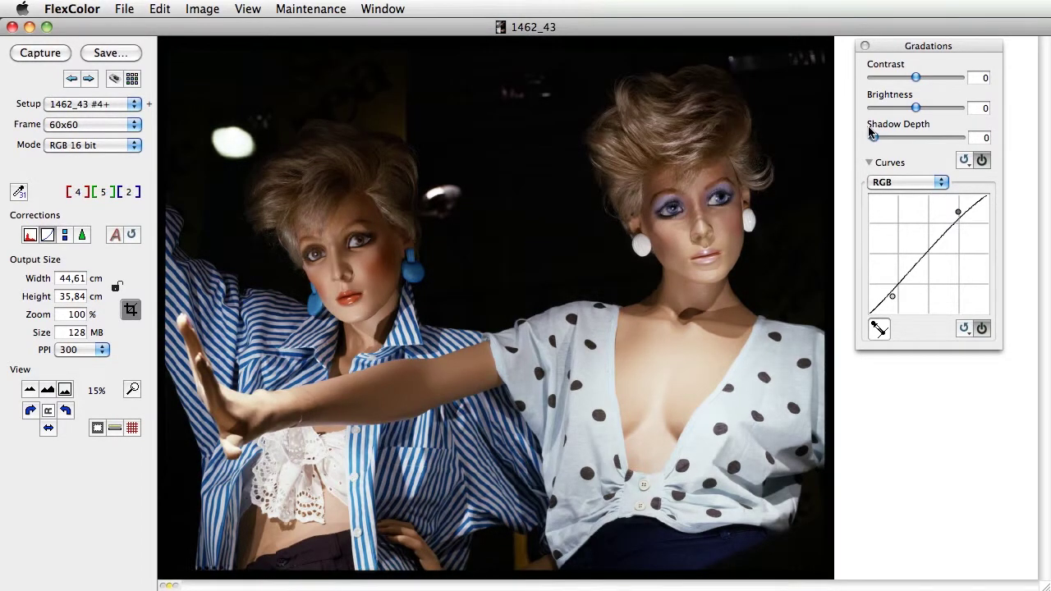
pyautogui.click(865, 46)
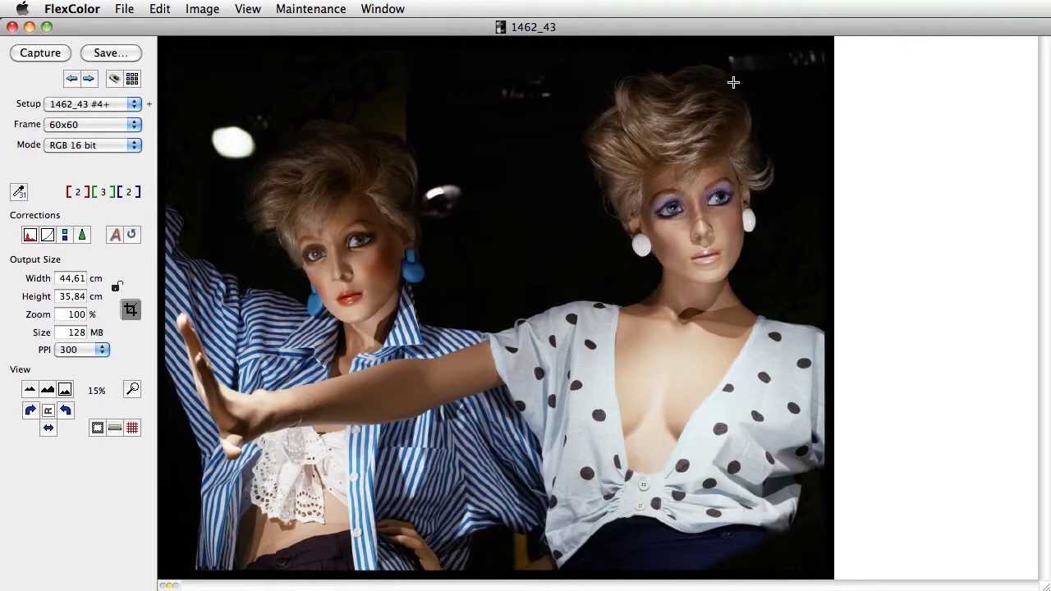
# Raise colour saturation from 6 to 32 in Color Correction and bring up the Texture palette
pyautogui.click(67, 237)
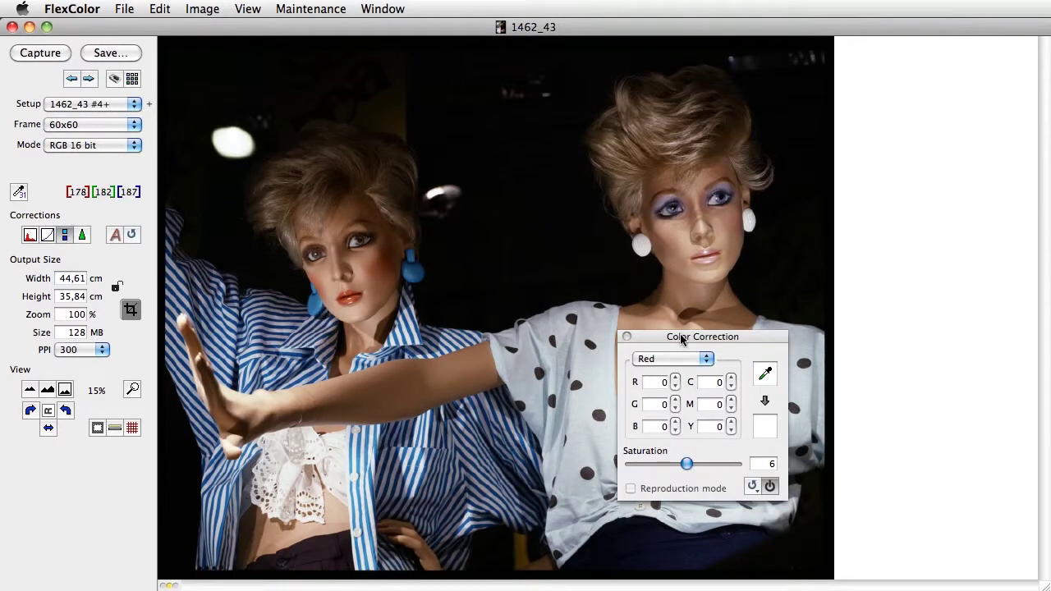
pyautogui.moveTo(684, 336); pyautogui.dragTo(914, 75)
pyautogui.moveTo(917, 205); pyautogui.dragTo(932, 205)
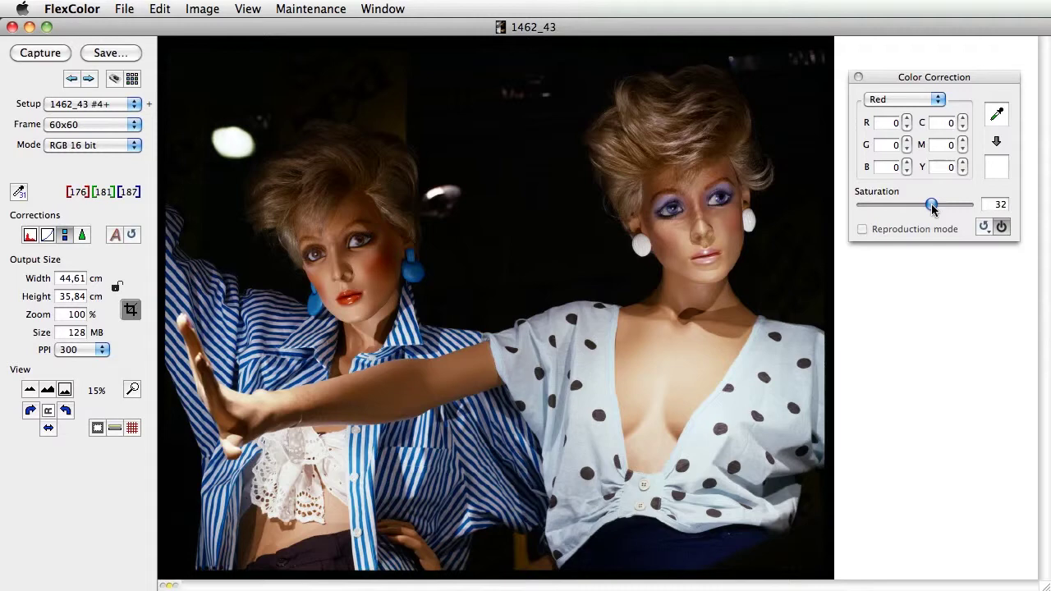
pyautogui.press('super+4')
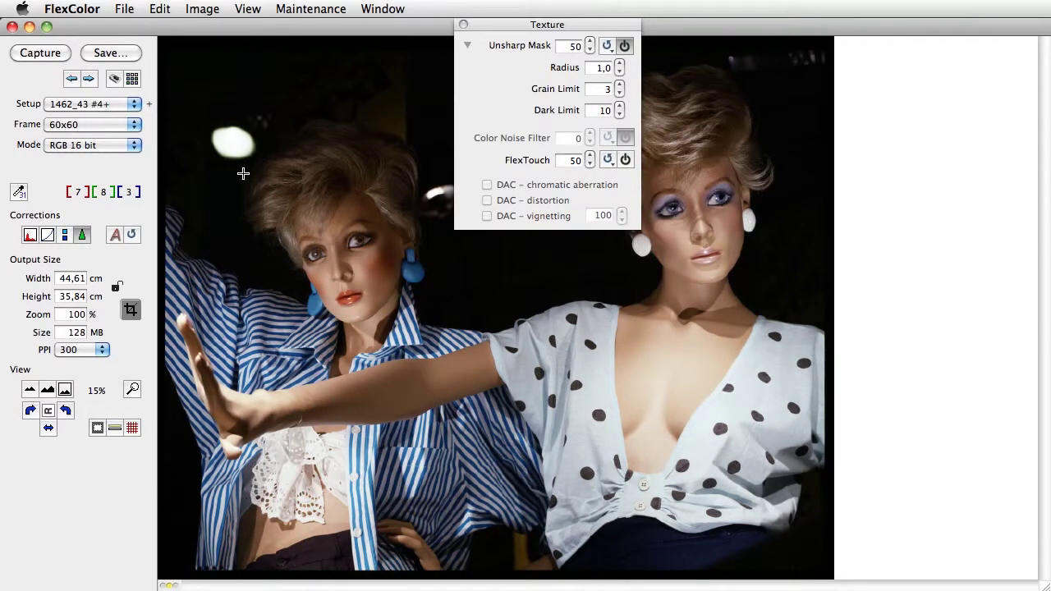
# Check the Unsharp Mask Radius, Grain Limit and Dark Limit values in the Texture palette
pyautogui.moveTo(547, 24); pyautogui.dragTo(935, 95)
pyautogui.click(961, 117)
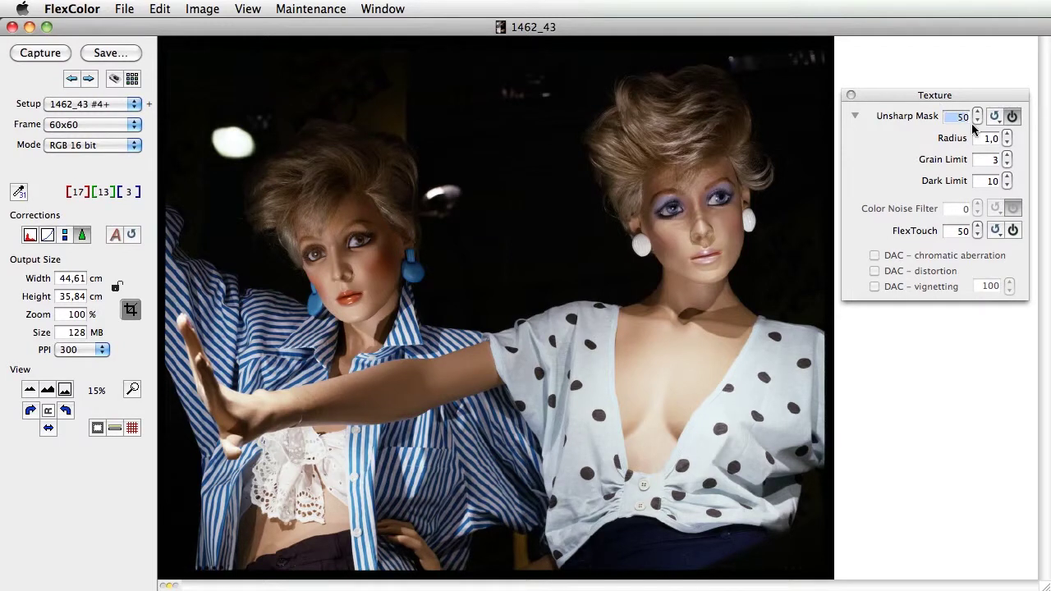
pyautogui.click(978, 140)
pyautogui.click(1008, 161)
pyautogui.click(982, 181)
pyautogui.doubleClick(981, 182)
# Turn on FlexTouch and open 100% Detail close-ups of the eye, lips and fabric
pyautogui.doubleClick(953, 231)
pyautogui.click(1014, 231)
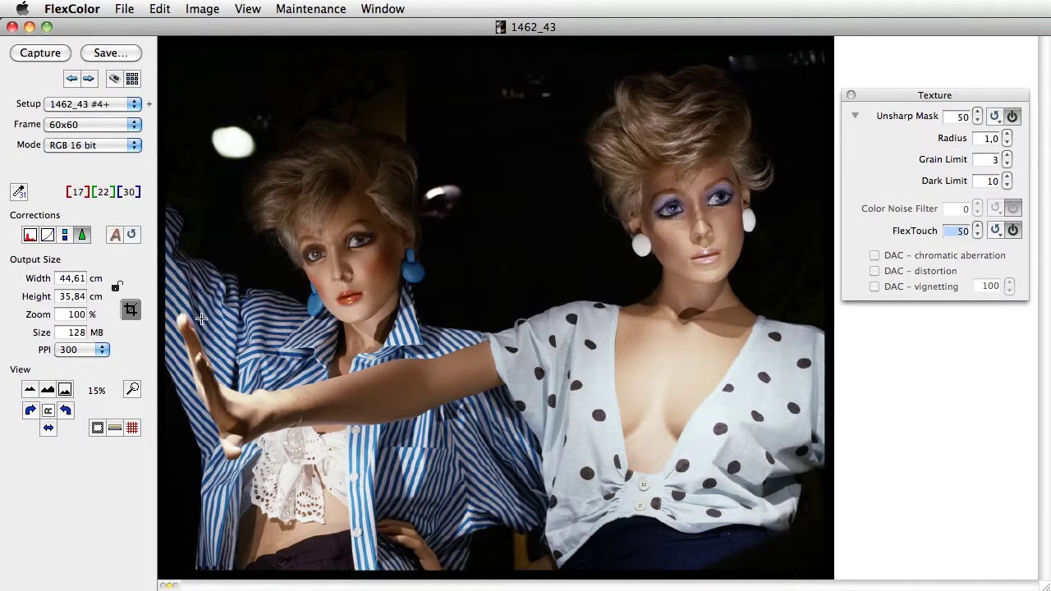
pyautogui.click(132, 390)
# Set FlexTouch to 30, raise it to 40, then nudge it down to 38
pyautogui.moveTo(528, 64); pyautogui.dragTo(535, 84)
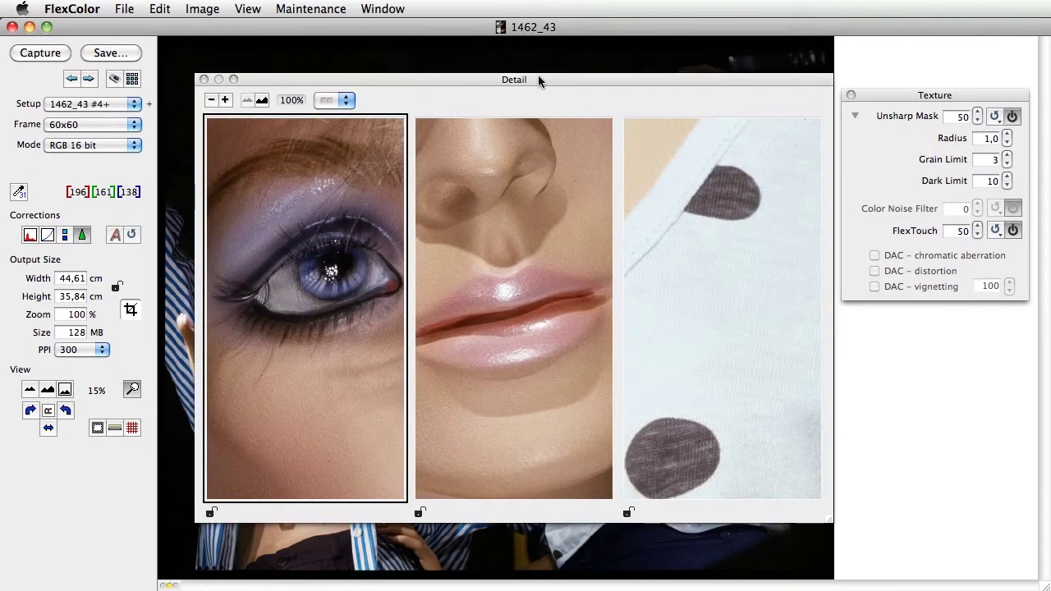
pyautogui.click(955, 231)
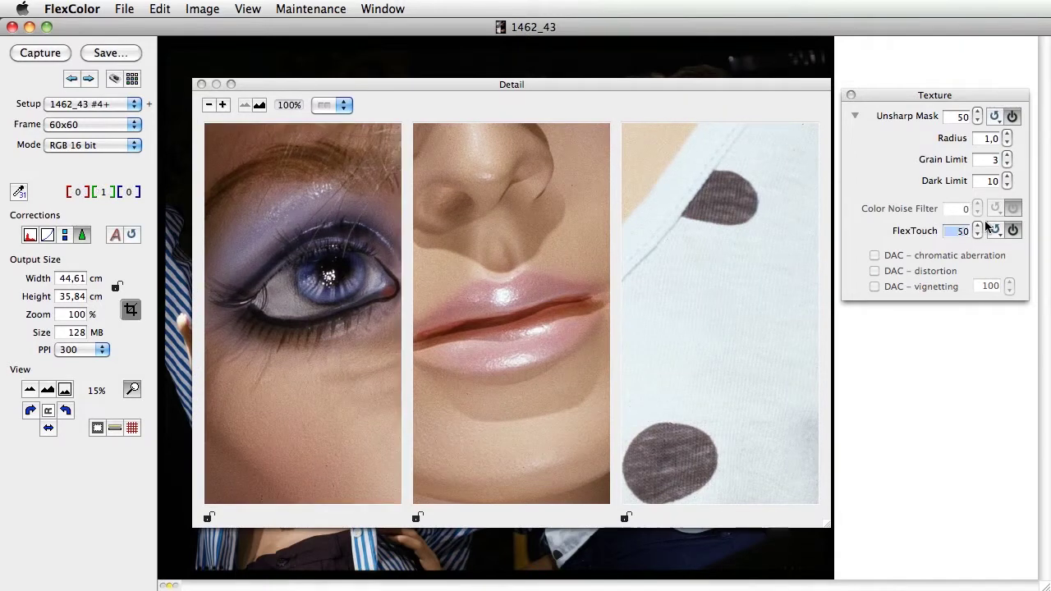
pyautogui.write('30')
pyautogui.press('Return')
pyautogui.click(977, 228)
pyautogui.press('Down')
pyautogui.press('Down')
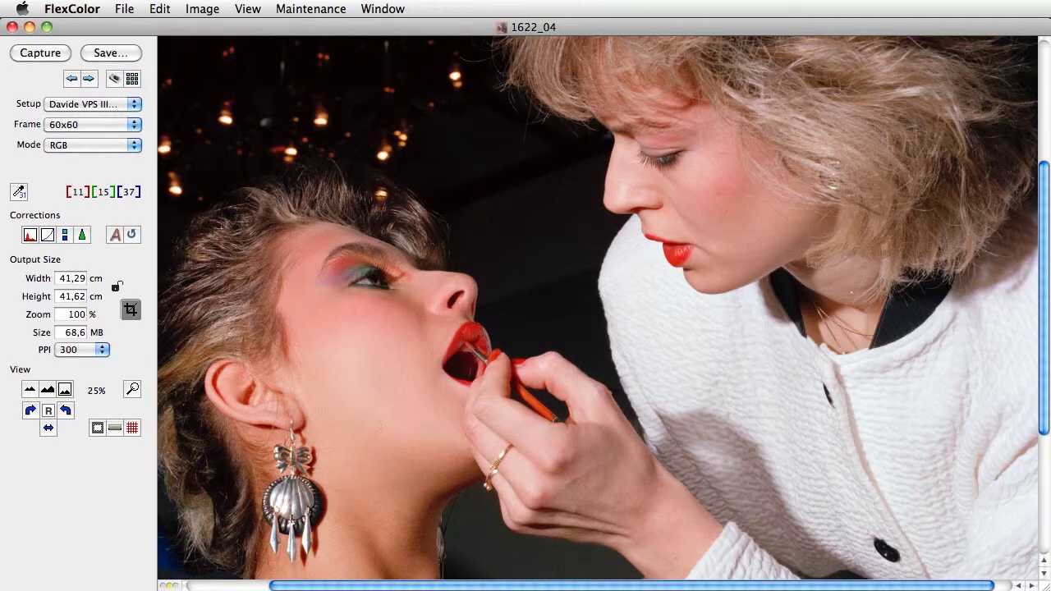
# Open a 100% Detail close-up of the skin in the 1622_04 scan
pyautogui.click(128, 387)
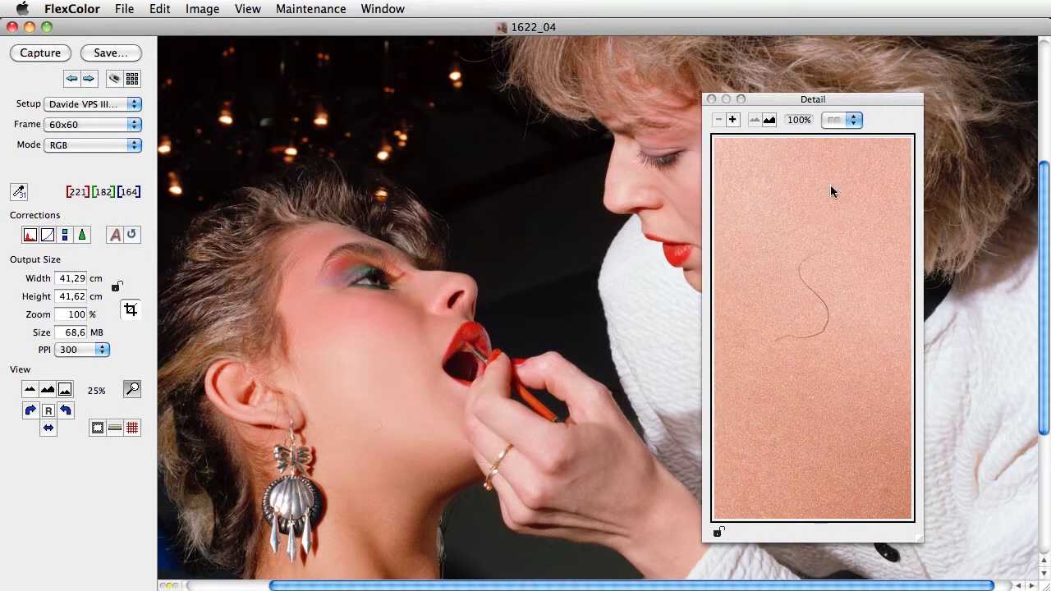
# Reposition the skin close-up window and switch over to Photoshop
pyautogui.moveTo(849, 108); pyautogui.dragTo(723, 149)
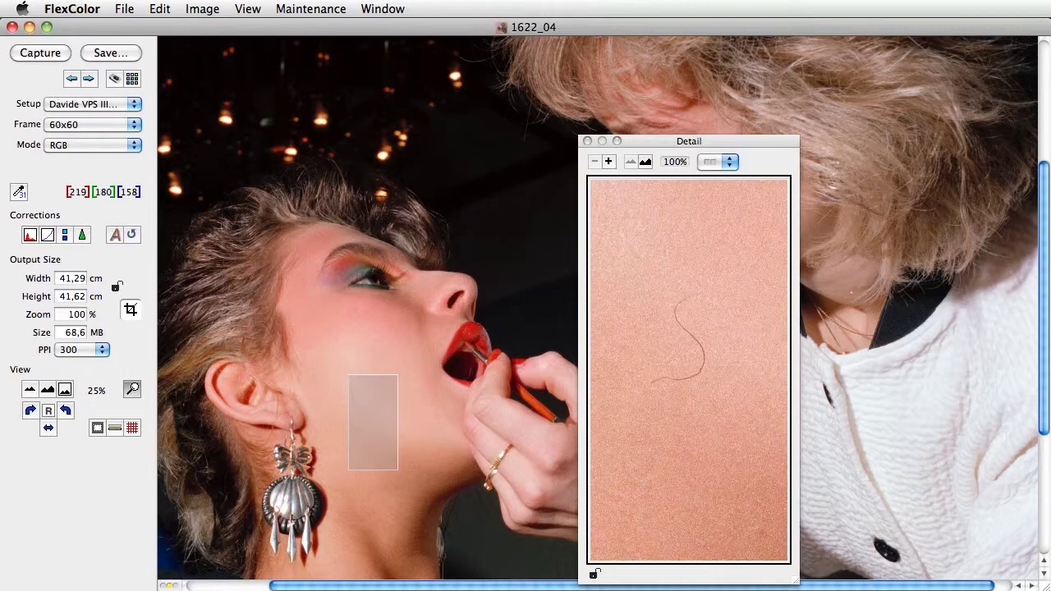
pyautogui.press('super+Tab')
pyautogui.press('super+Tab')
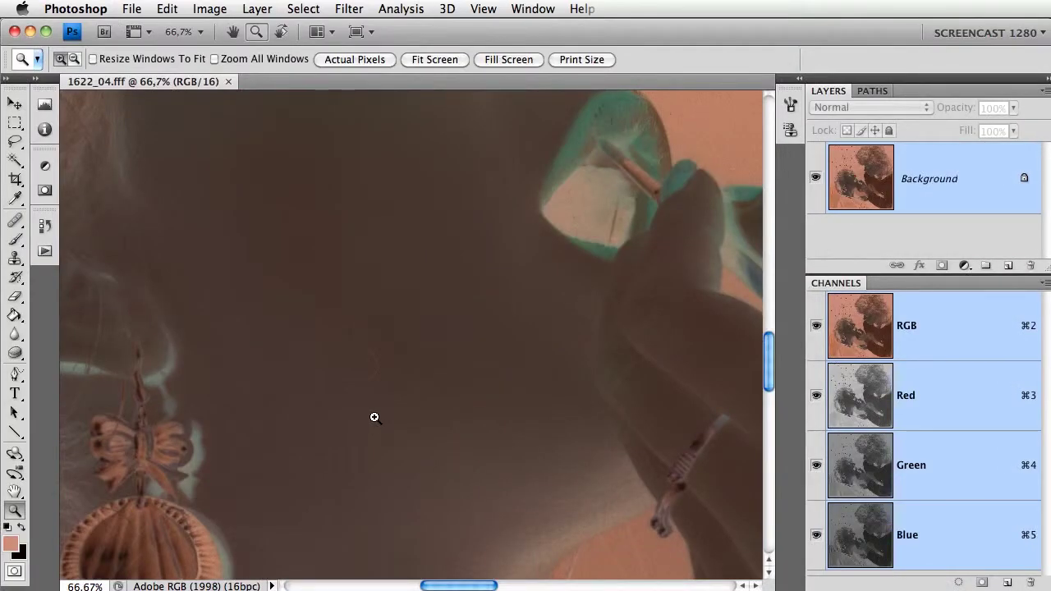
# Zoom into the chin, heal out the curved hair mark with the Healing Brush, and save the file
pyautogui.press('super+0')
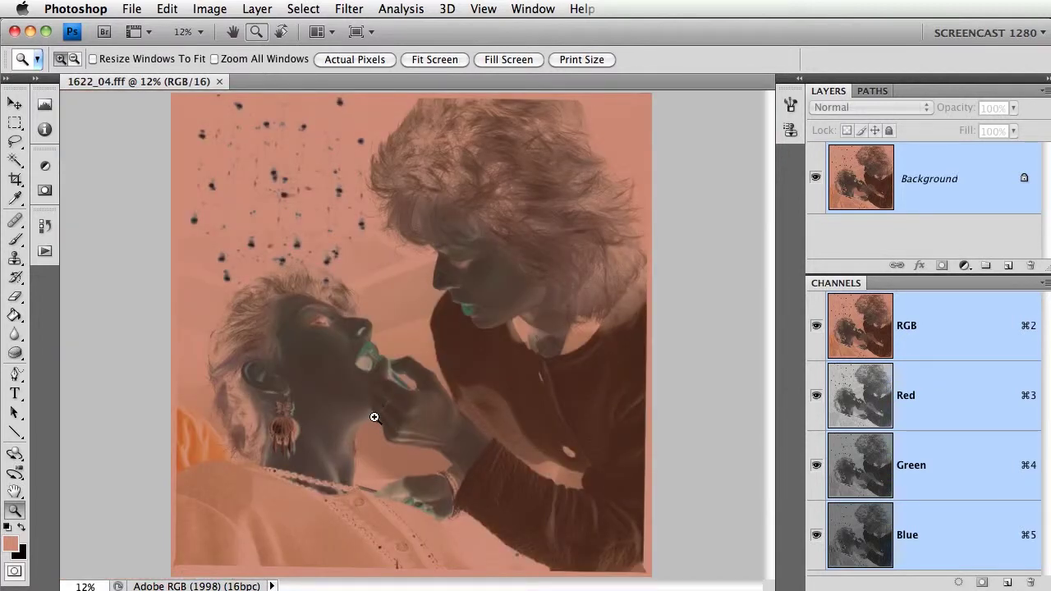
pyautogui.moveTo(299, 376); pyautogui.dragTo(372, 441)
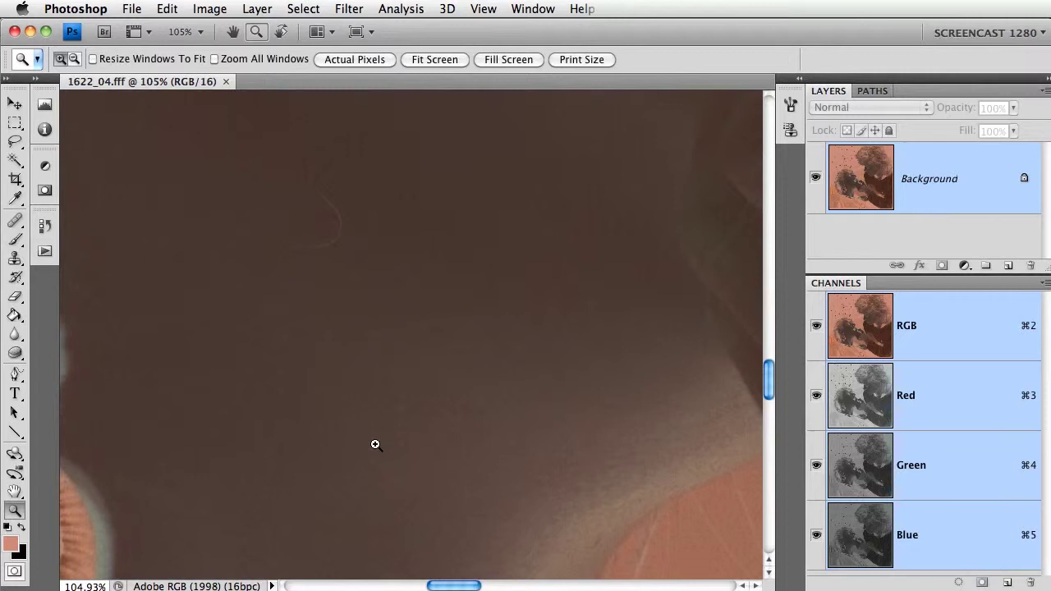
pyautogui.moveTo(411, 235); pyautogui.dragTo(453, 370)
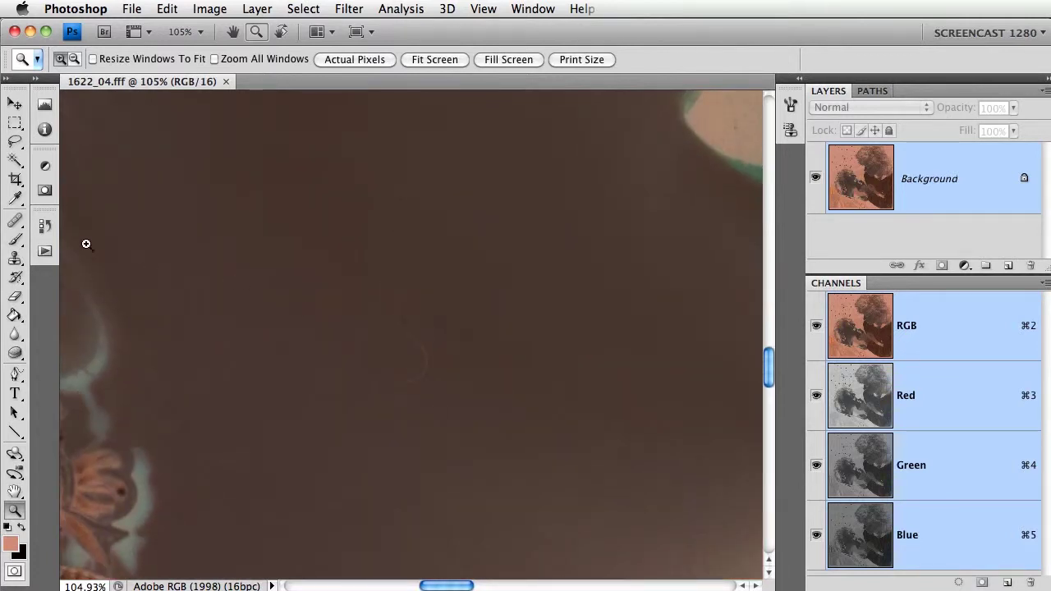
pyautogui.moveTo(16, 221)
pyautogui.mouseDown()
pyautogui.moveTo(47, 219)
pyautogui.moveTo(54, 238)
pyautogui.moveTo(160, 239)
pyautogui.mouseUp()
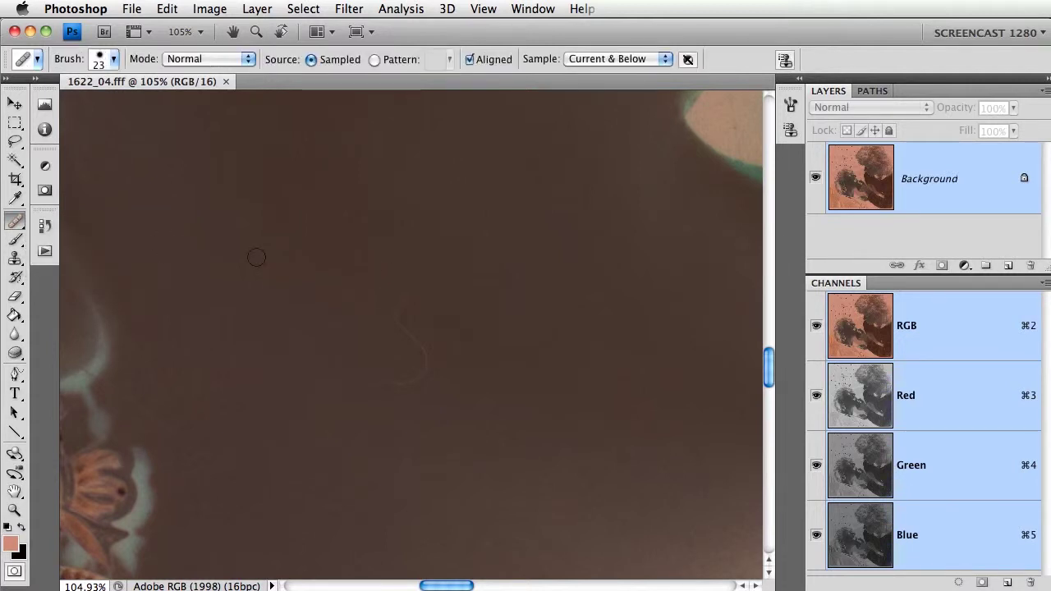
pyautogui.moveTo(425, 363)
pyautogui.mouseDown()
pyautogui.moveTo(405, 381)
pyautogui.moveTo(372, 386)
pyautogui.mouseUp()
pyautogui.click(134, 9)
pyautogui.click(166, 206)
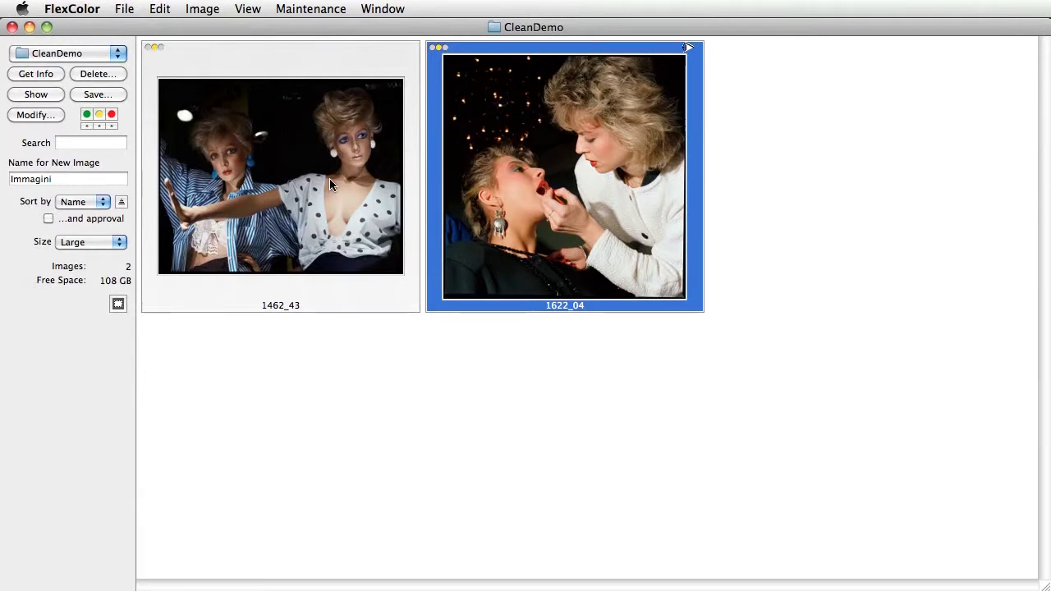
# Open the retouched 1622_04 scan, inspect its chin in the Detail view, and zoom in on the face
pyautogui.click(174, 115)
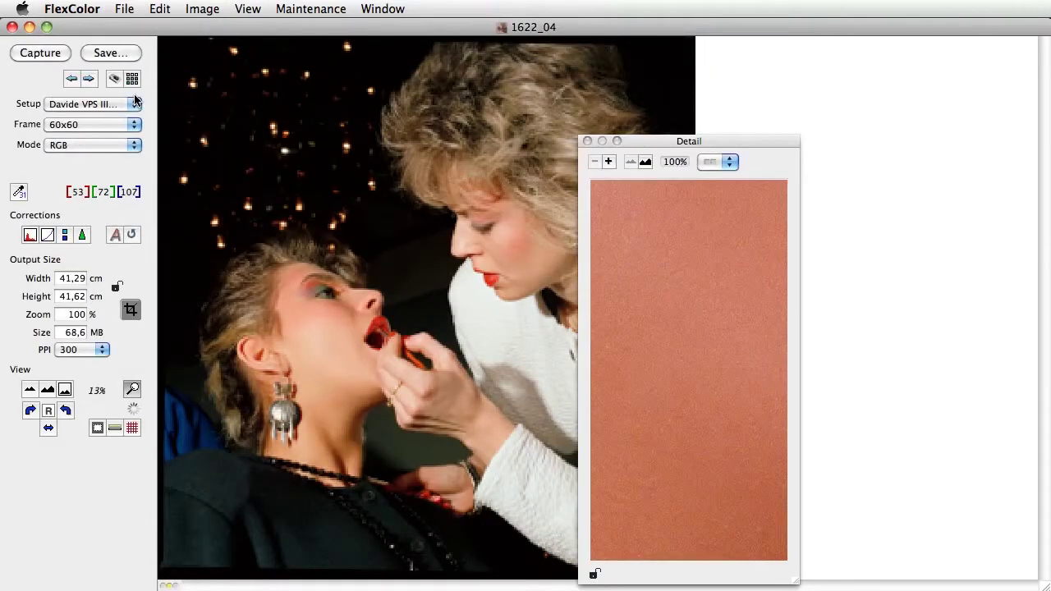
pyautogui.click(352, 358)
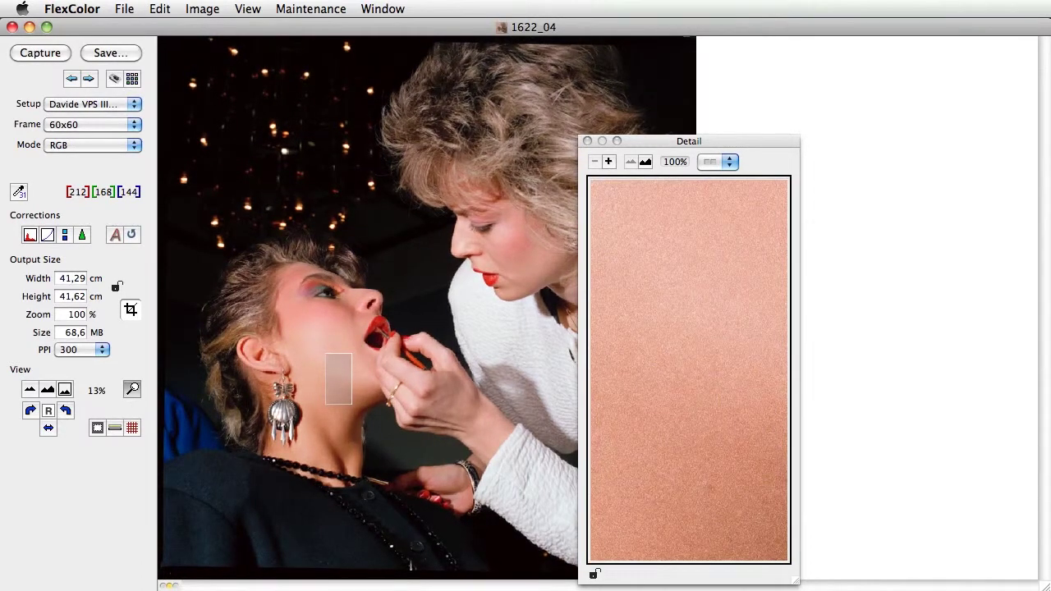
pyautogui.click(248, 8)
pyautogui.press('super+plus')
pyautogui.press('super+plus')
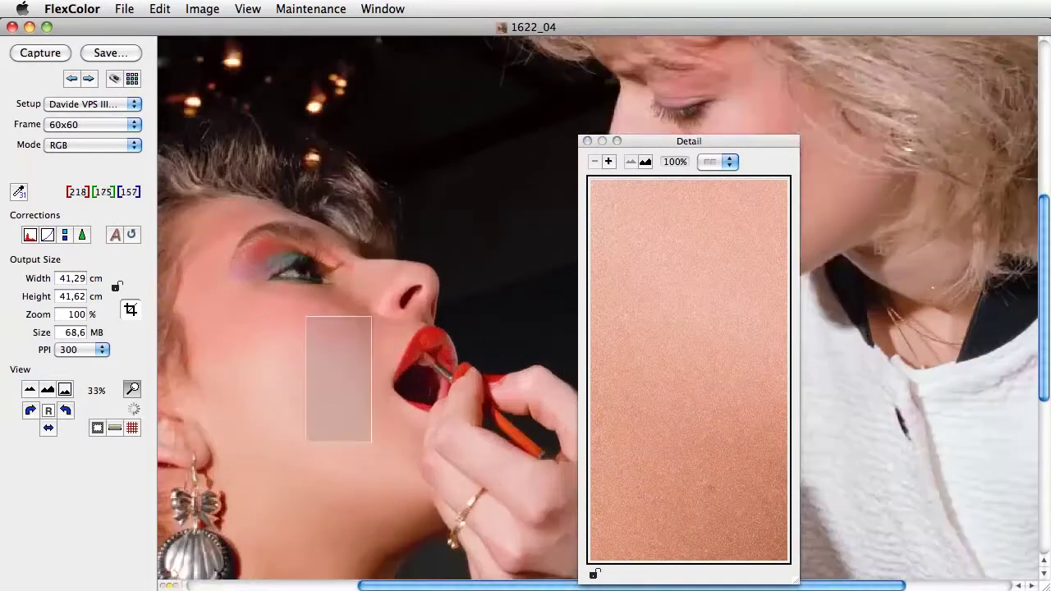
pyautogui.hscroll(-10, 463, 392)
pyautogui.scroll(-3, 463, 391)
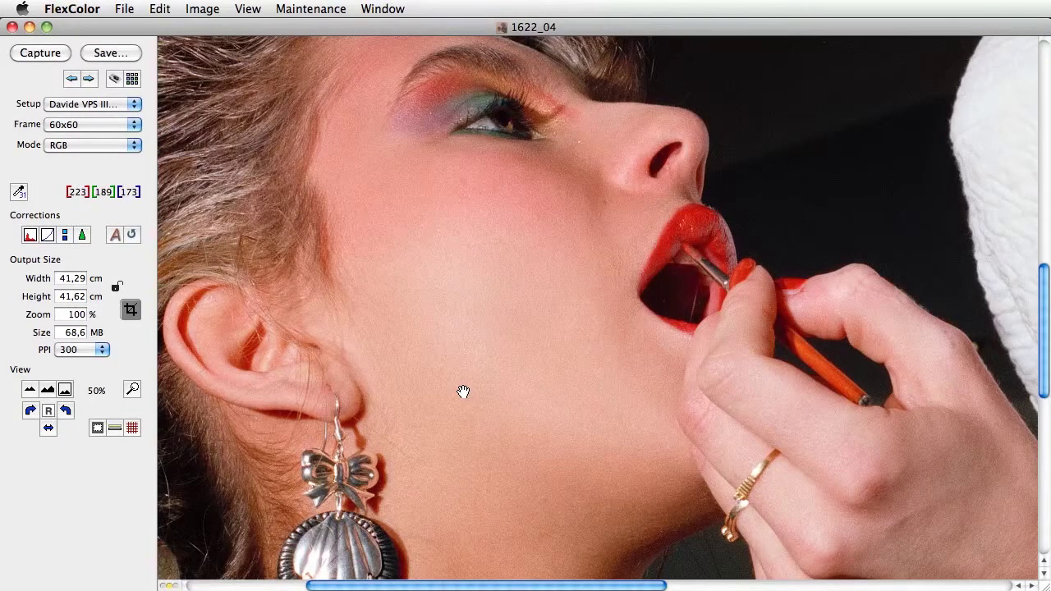
# Pan the 1622_04 image up and left to bring both women back into view
pyautogui.scroll(3, 884, 237)
pyautogui.hscroll(-1, 885, 237)
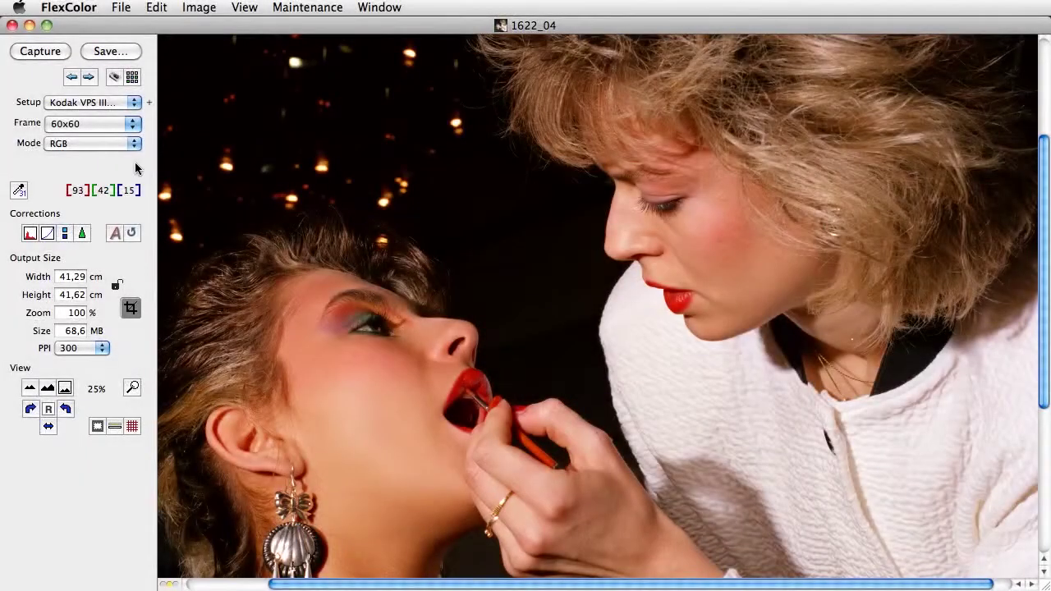
# Keep the Kodak VPS III 160 setup and open the Histogram, Gradations and Texture corrections
pyautogui.click(130, 104)
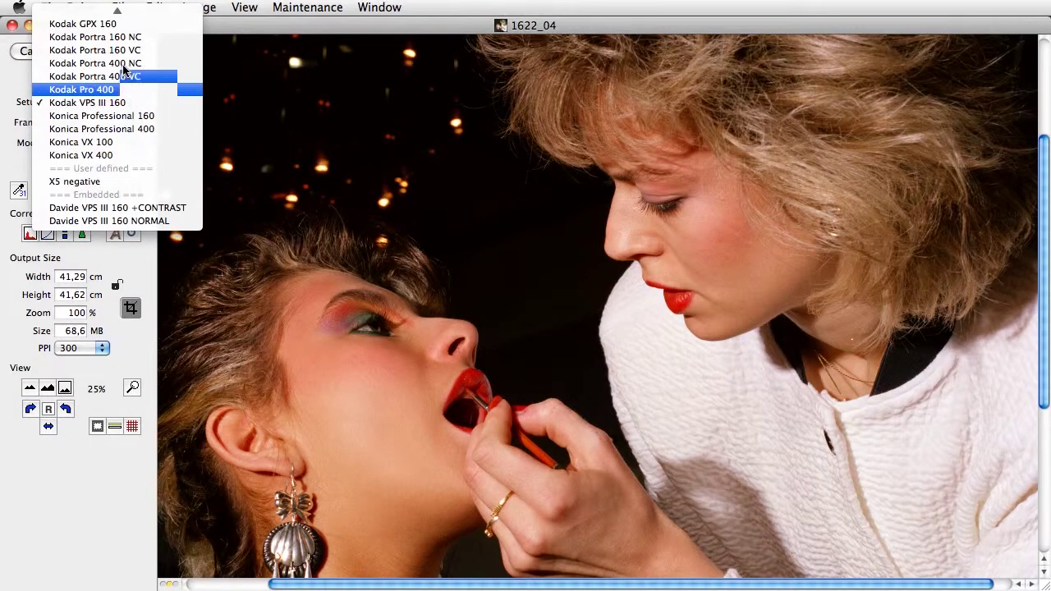
pyautogui.moveTo(118, 11)
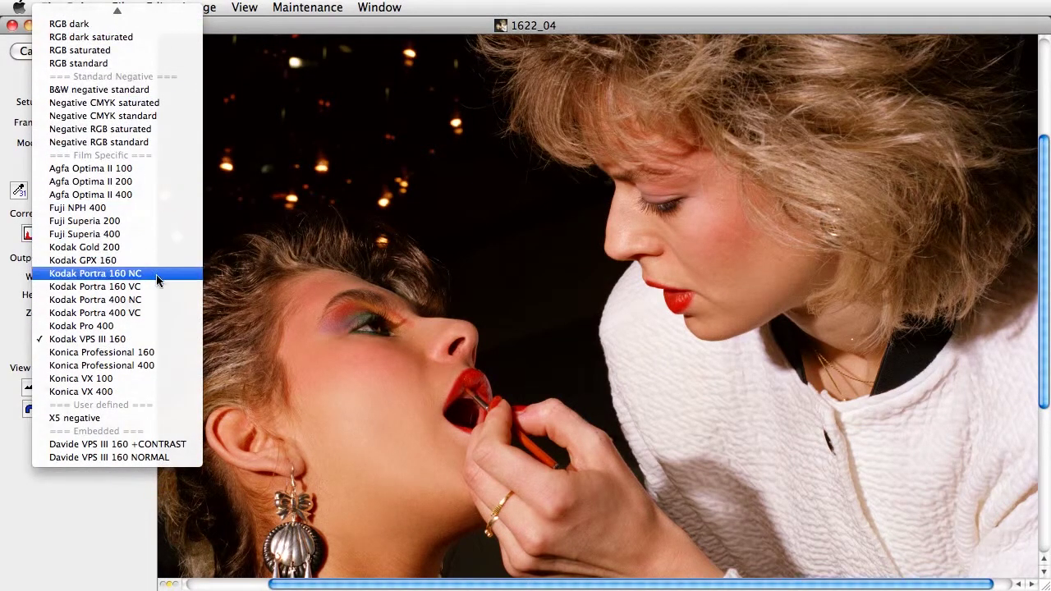
pyautogui.click(143, 340)
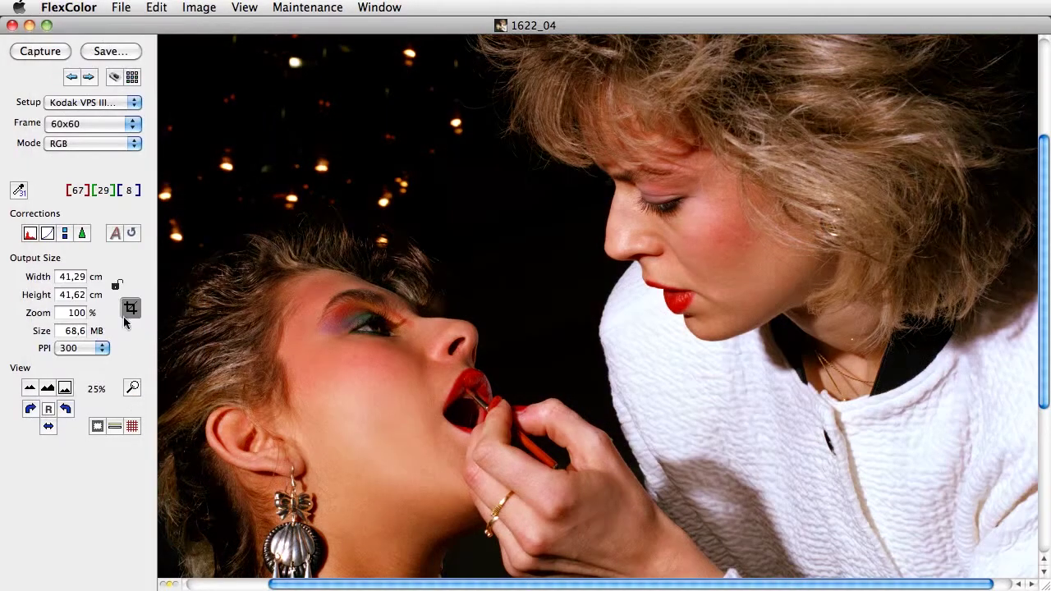
pyautogui.click(30, 234)
pyautogui.click(47, 234)
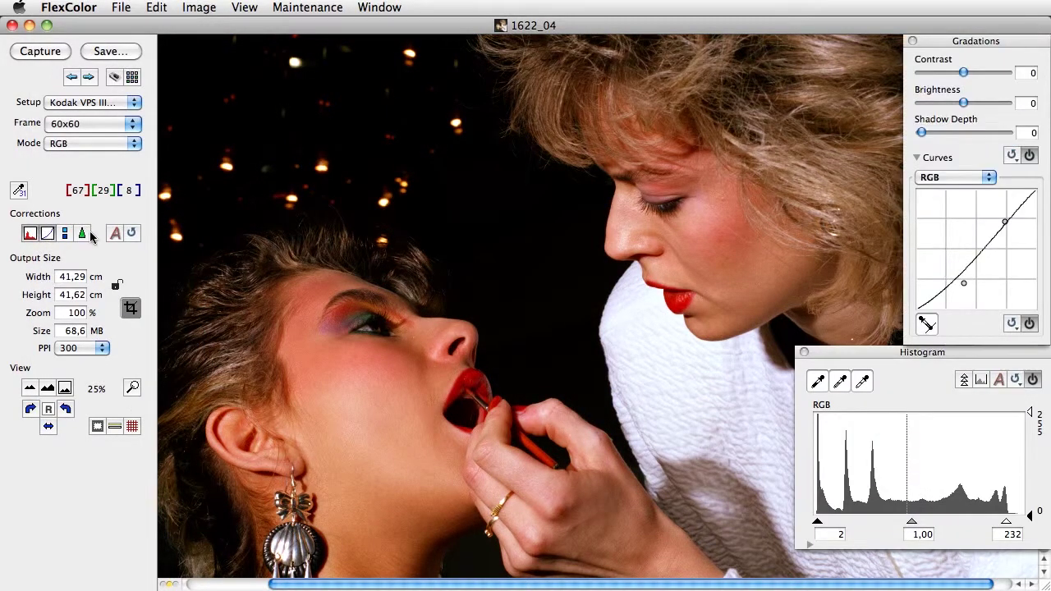
pyautogui.click(82, 234)
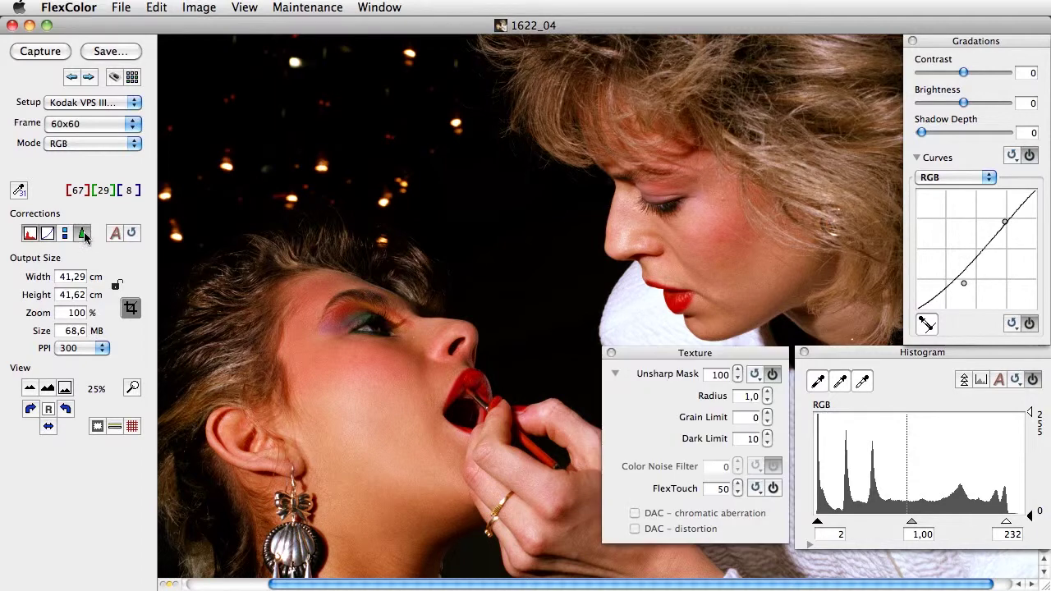
# Try the Konica Professional 160 and 400 film setups, ending on X5 negative
pyautogui.click(64, 106)
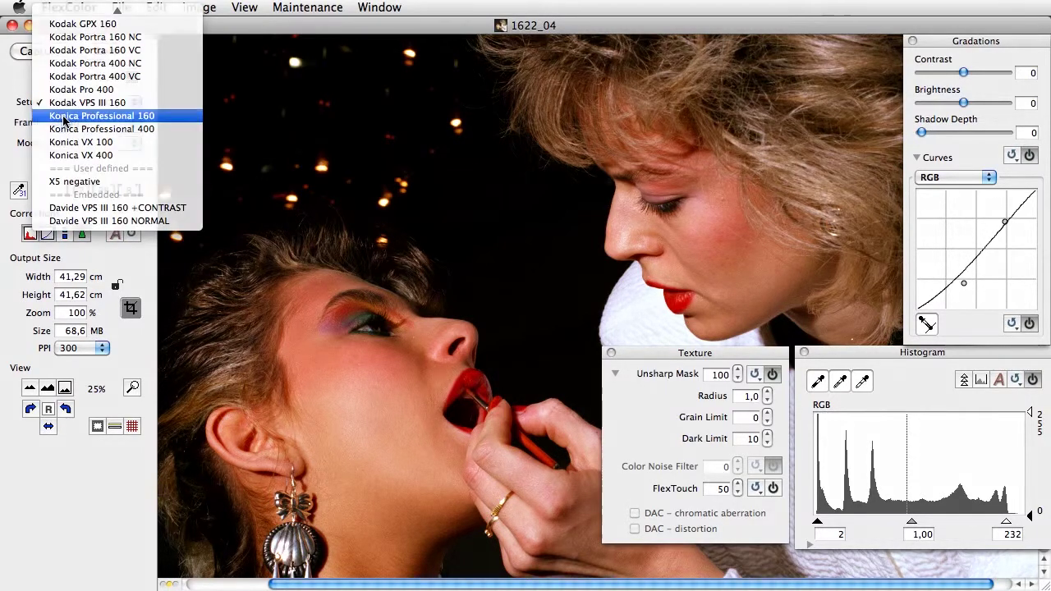
pyautogui.click(64, 119)
pyautogui.click(68, 103)
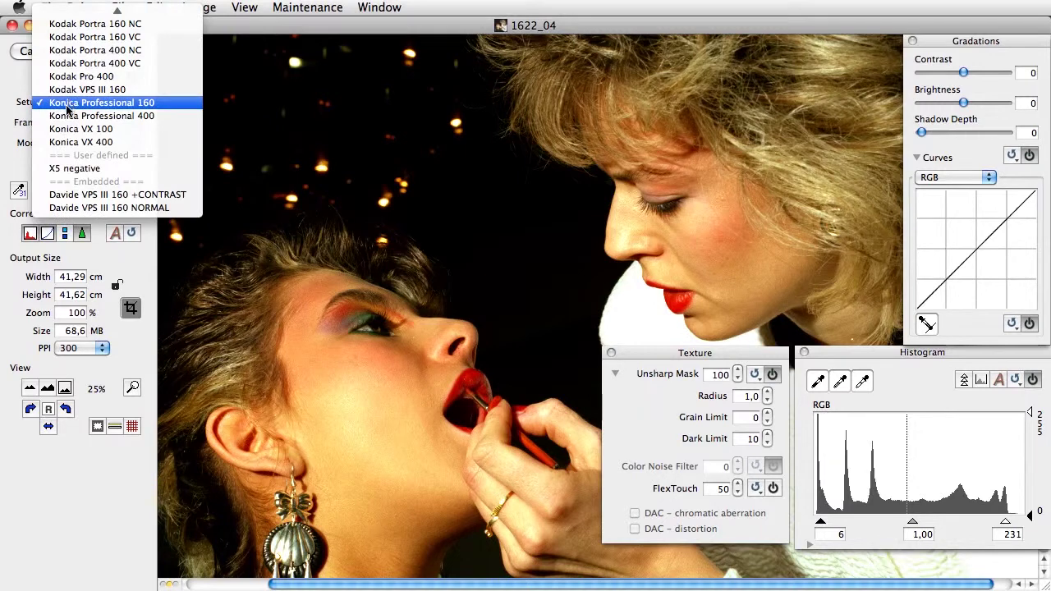
pyautogui.click(69, 114)
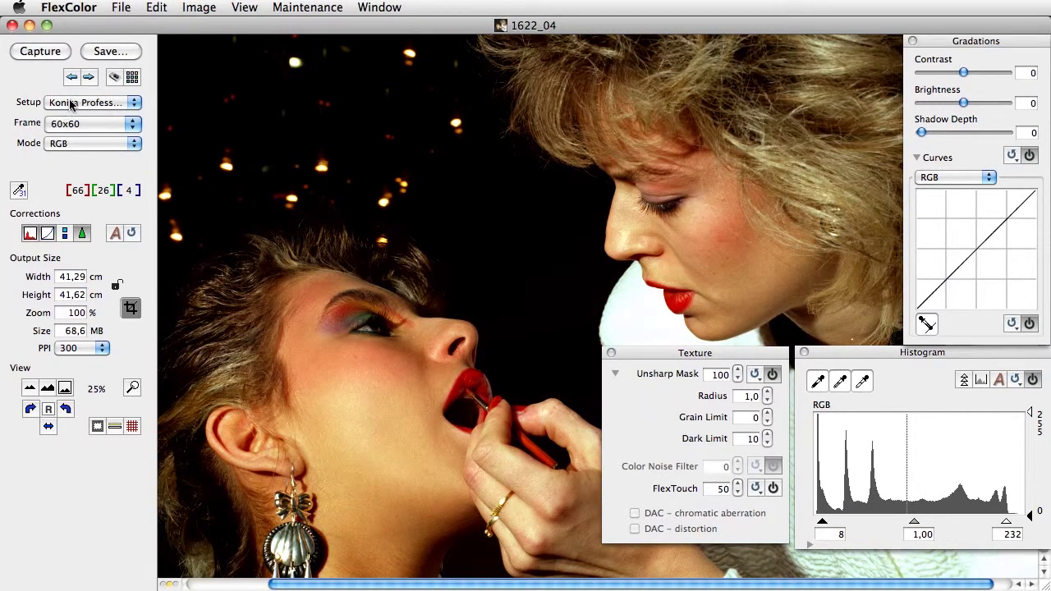
pyautogui.click(71, 104)
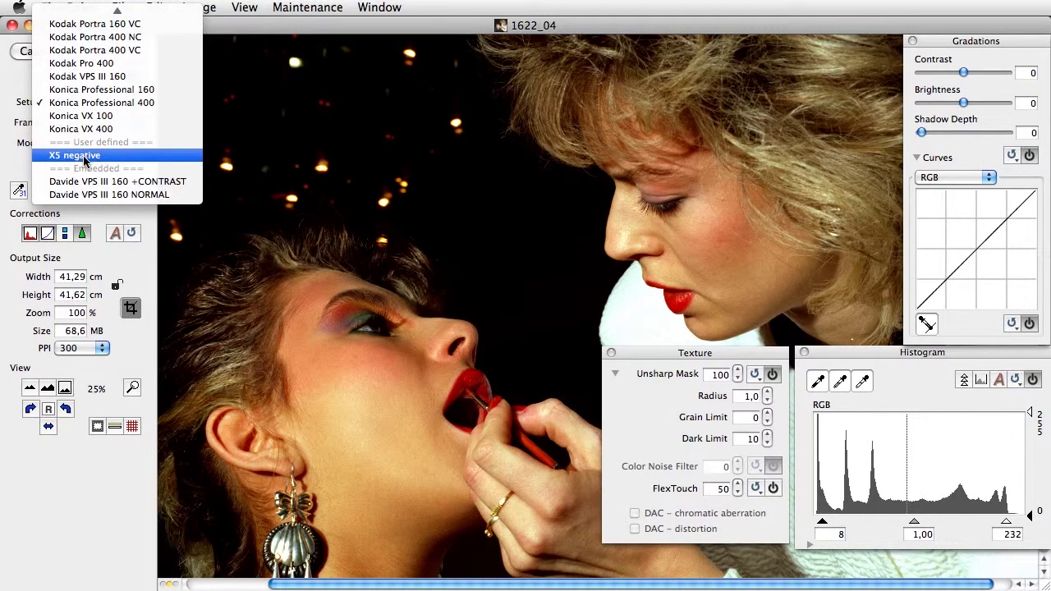
pyautogui.click(124, 158)
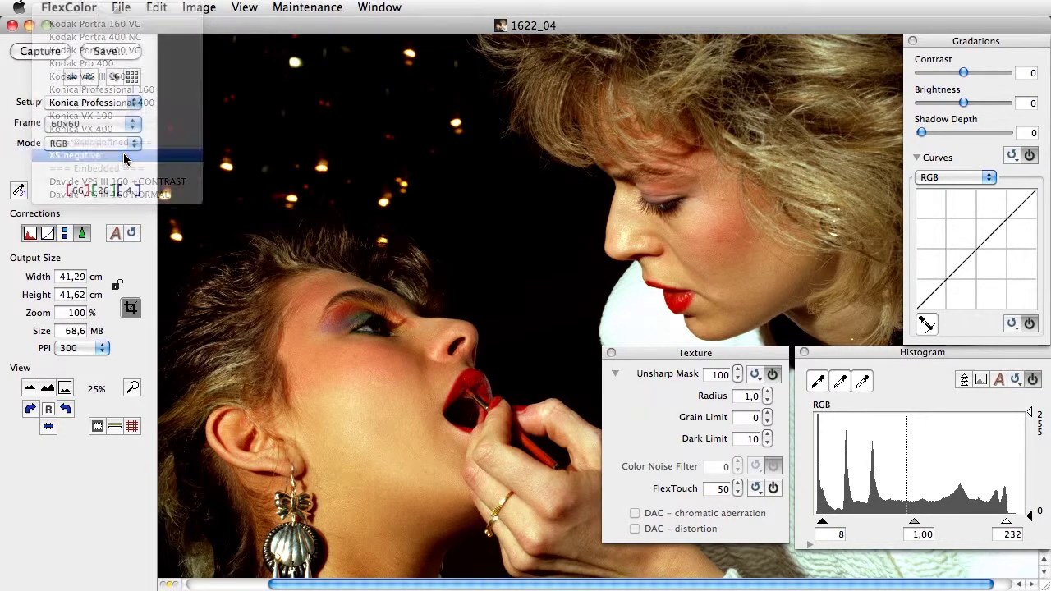
# Close the Texture corrections and apply the Davide VPS III 160 NORMAL setup
pyautogui.click(611, 352)
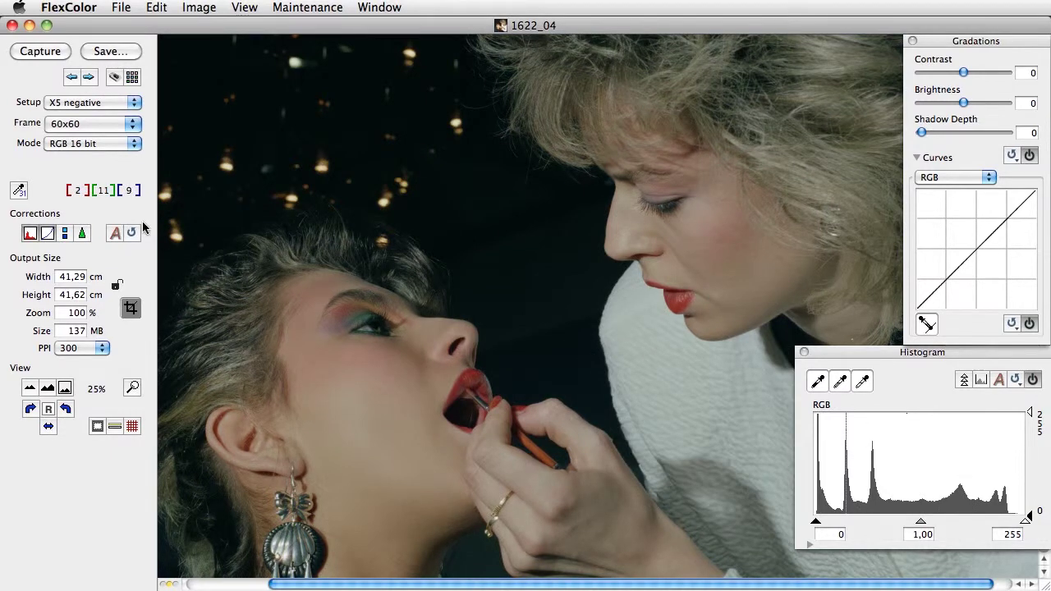
pyautogui.click(123, 104)
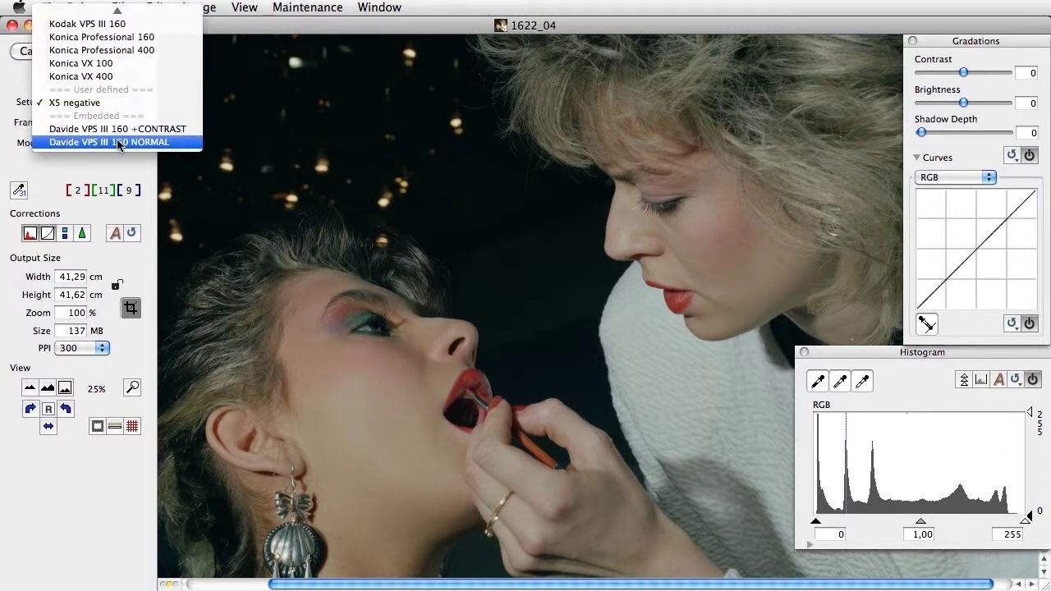
pyautogui.click(175, 143)
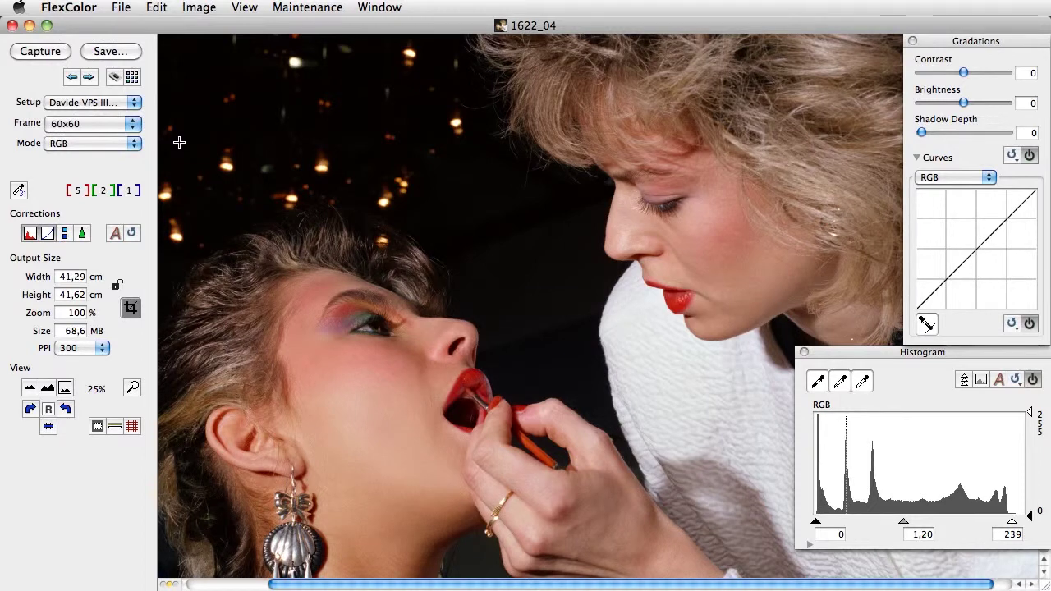
# Try the Davide VPS III 160 +CONTRAST setup, then revert to NORMAL
pyautogui.click(134, 102)
pyautogui.click(134, 90)
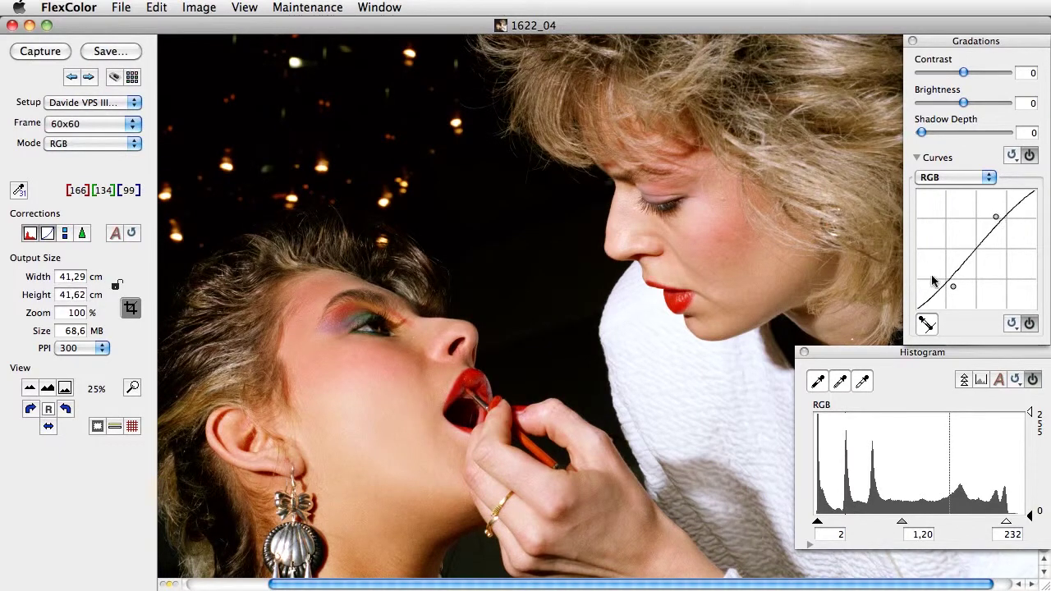
pyautogui.click(134, 103)
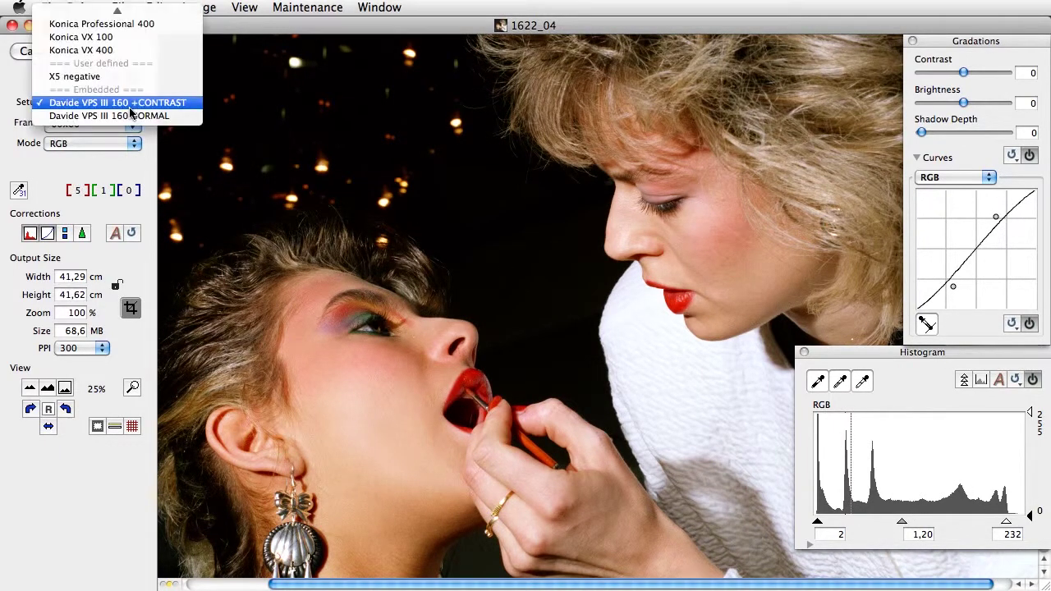
pyautogui.click(128, 115)
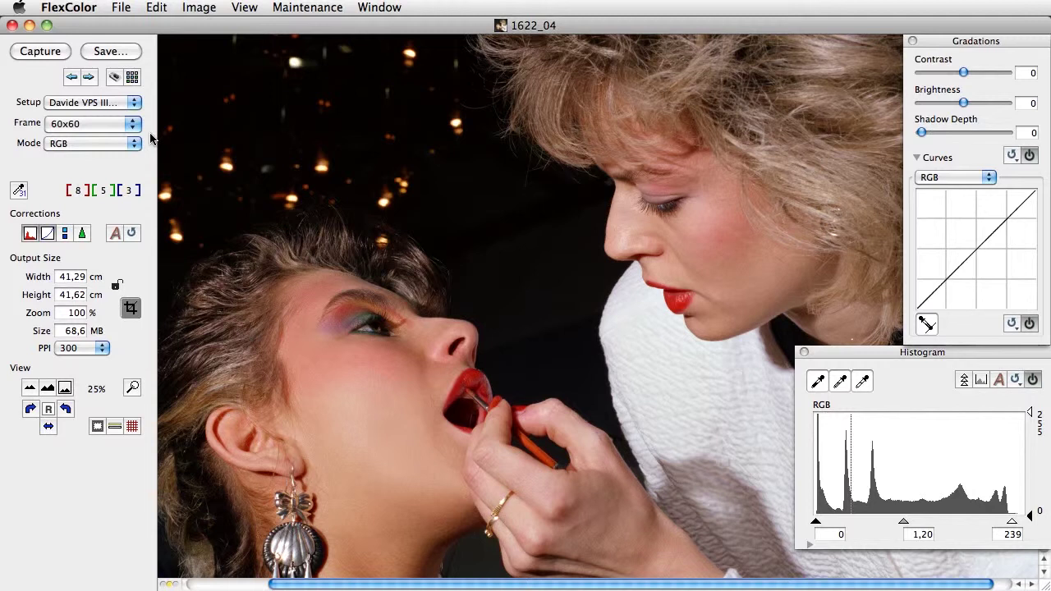
# In the thumbnails browser, show the Info window for 1622_04 and reposition it
pyautogui.click(132, 78)
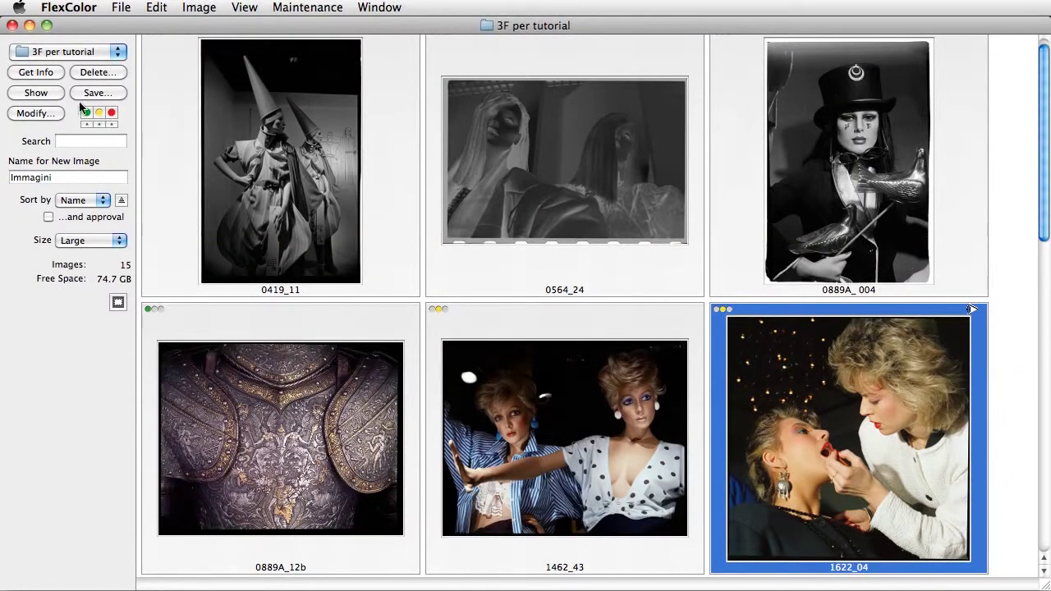
pyautogui.click(55, 76)
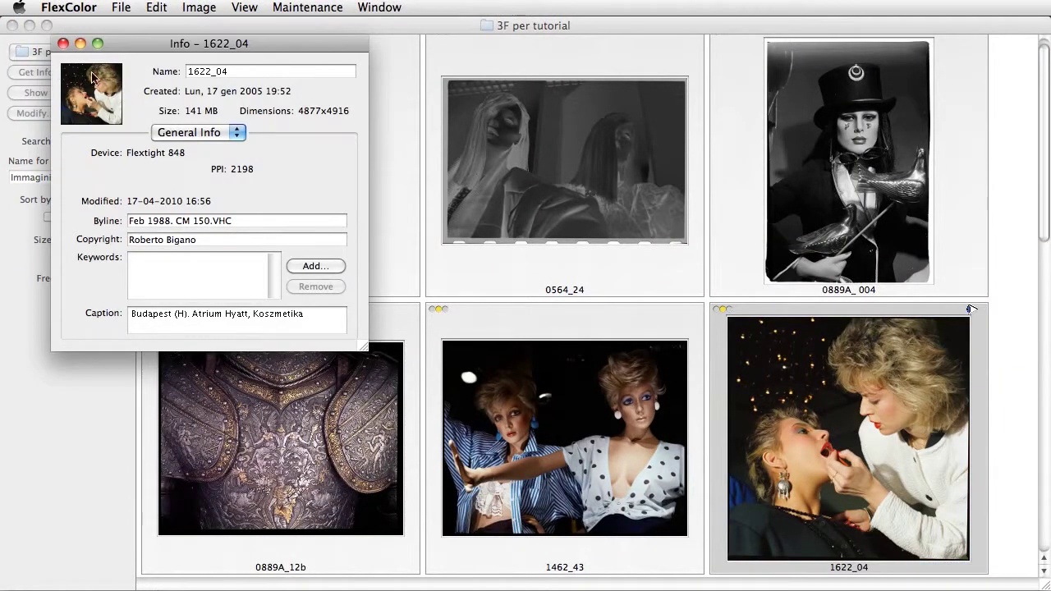
pyautogui.moveTo(143, 43); pyautogui.dragTo(501, 135)
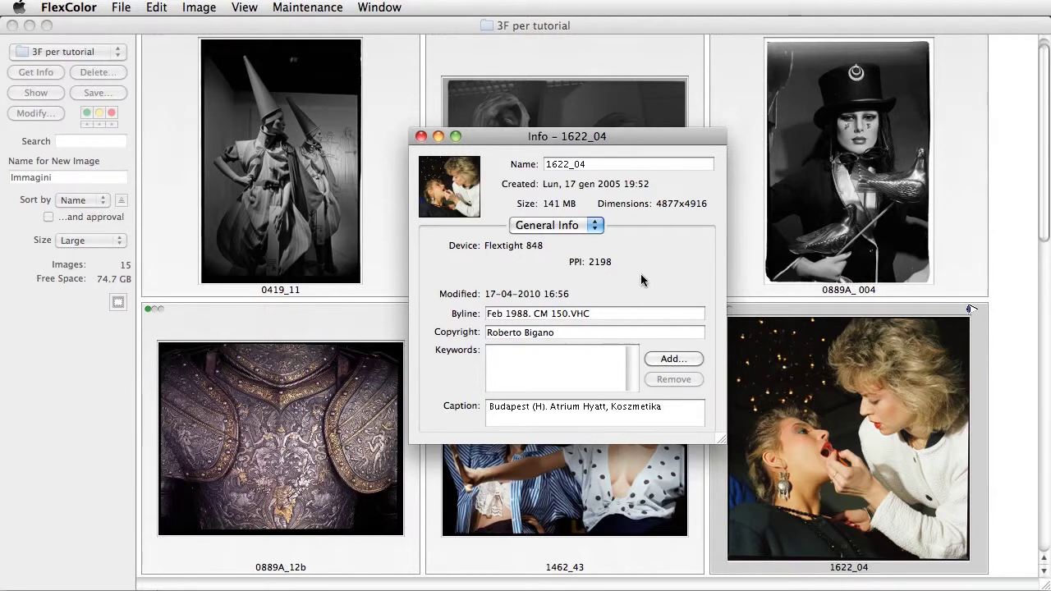
# Switch Info to History, select each Davide VPS entry, then close the Info window
pyautogui.click(600, 228)
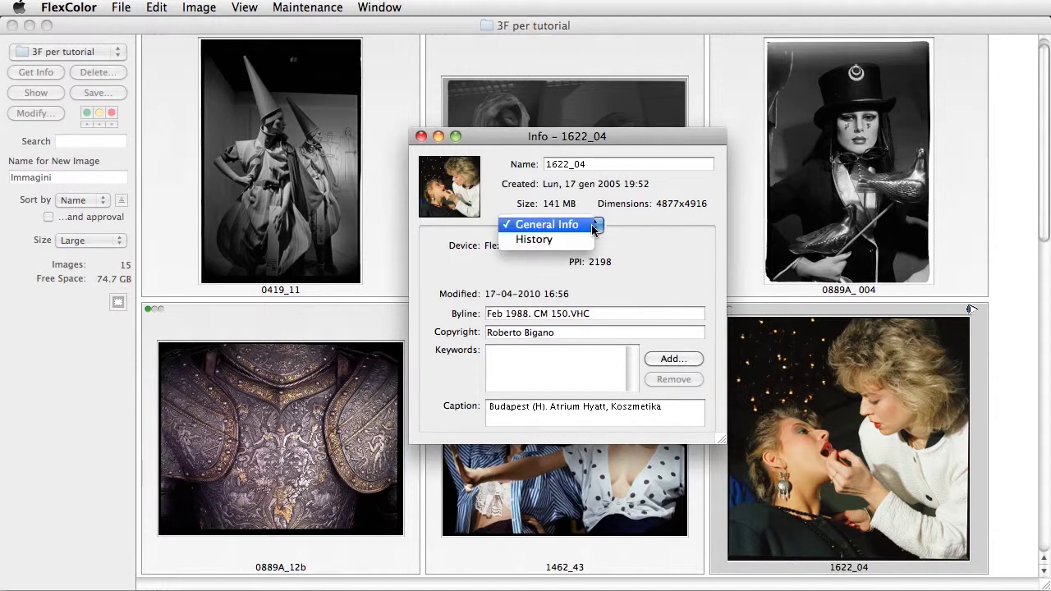
pyautogui.click(579, 241)
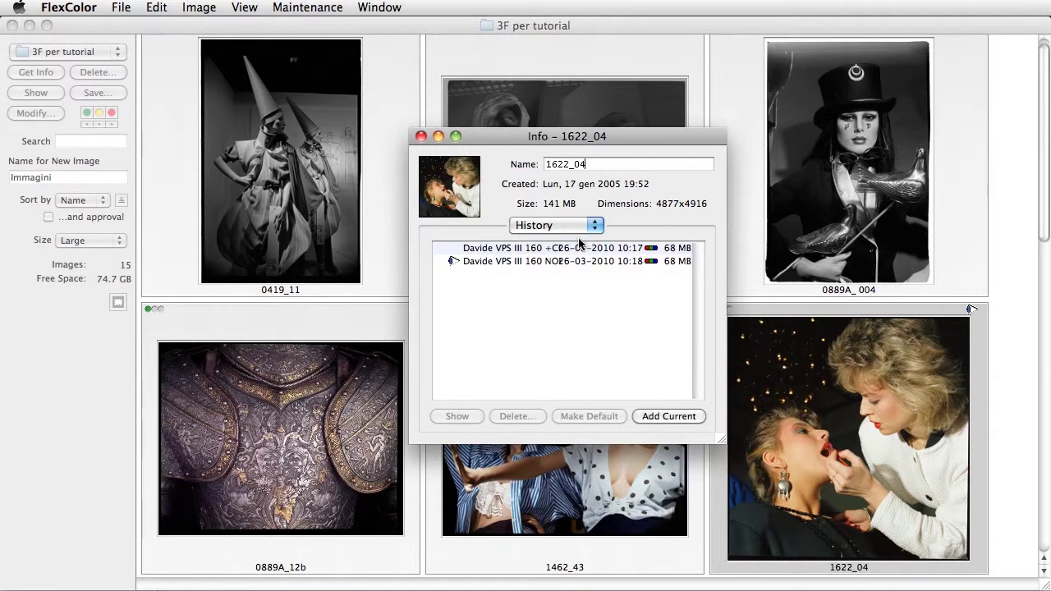
pyautogui.click(574, 251)
pyautogui.click(570, 260)
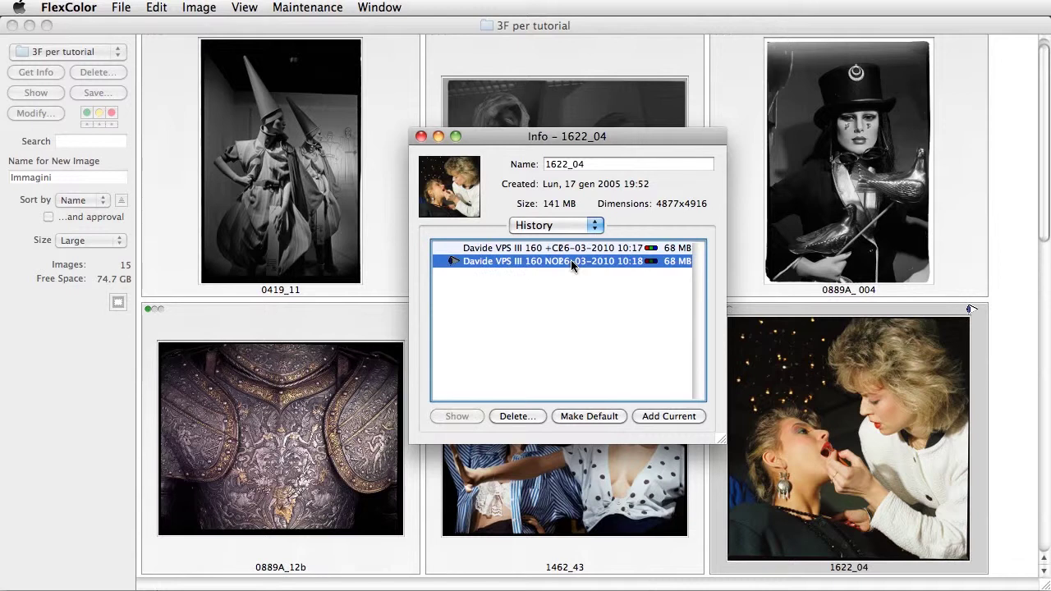
pyautogui.click(572, 249)
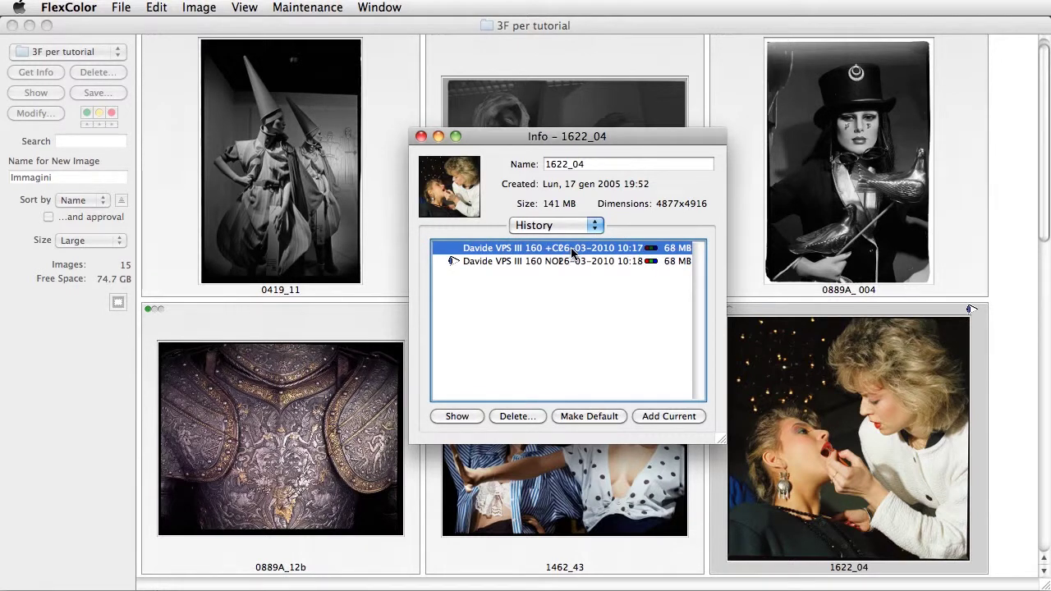
pyautogui.click(420, 138)
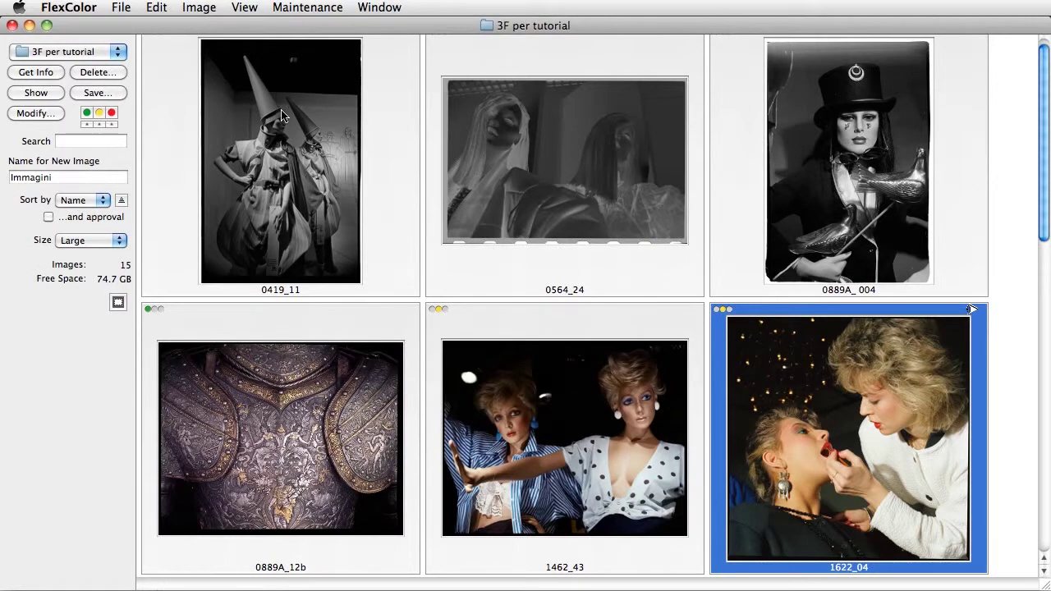
pyautogui.press('super+m')
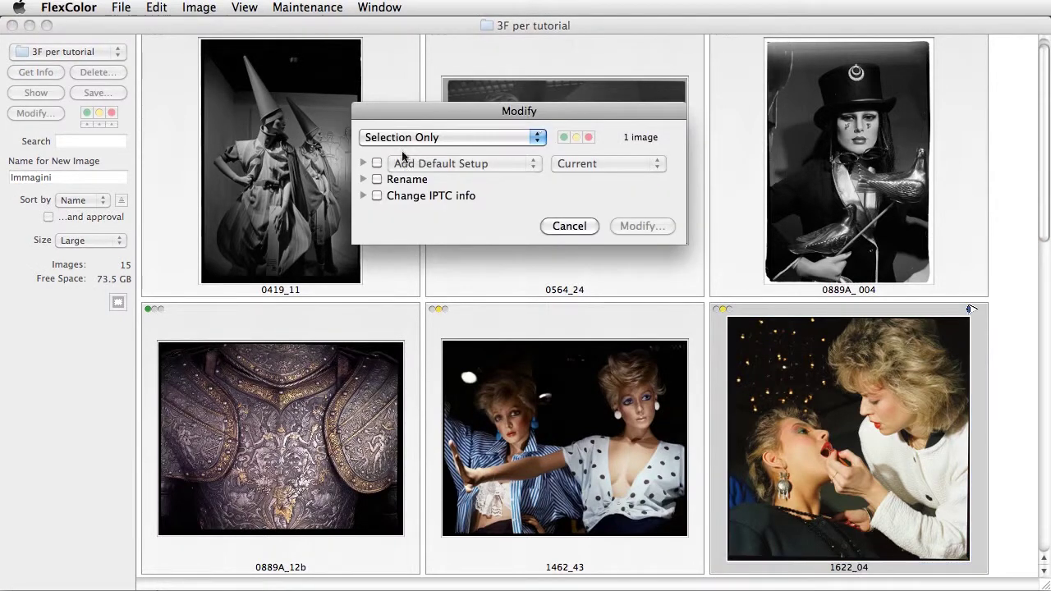
pyautogui.click(362, 164)
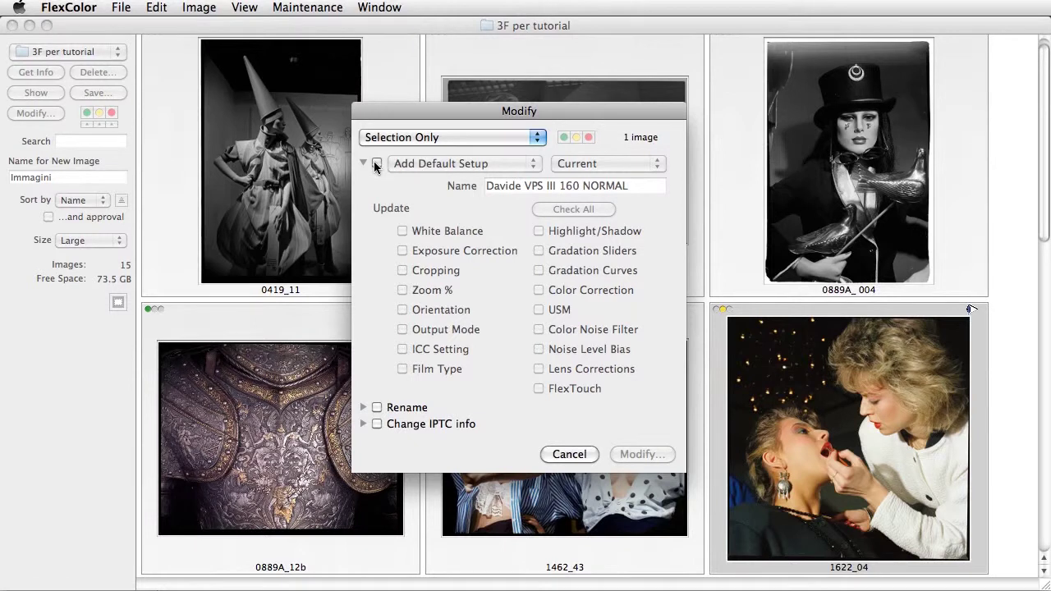
pyautogui.click(377, 164)
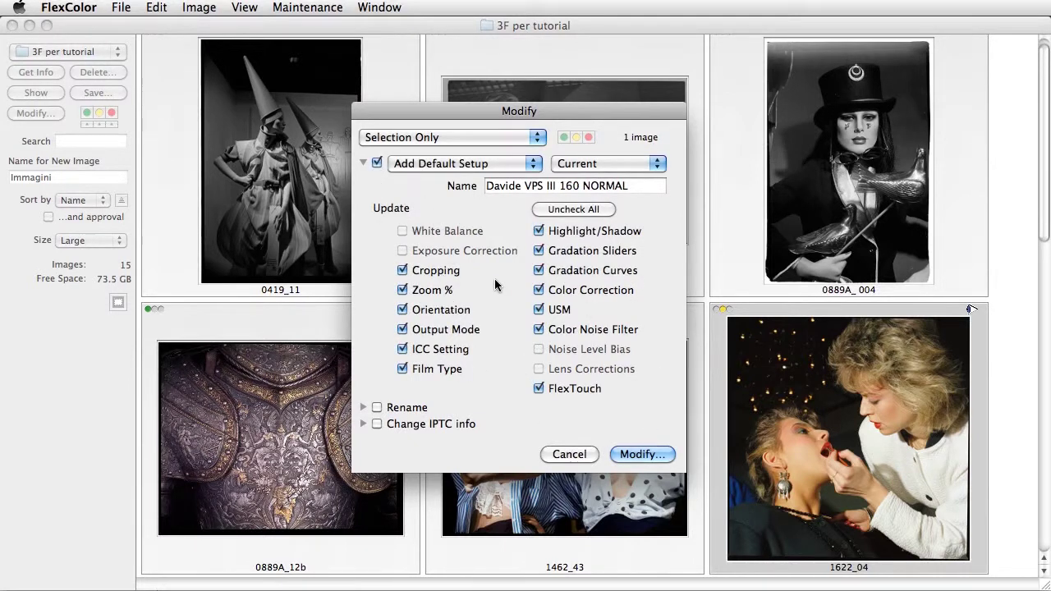
pyautogui.click(549, 212)
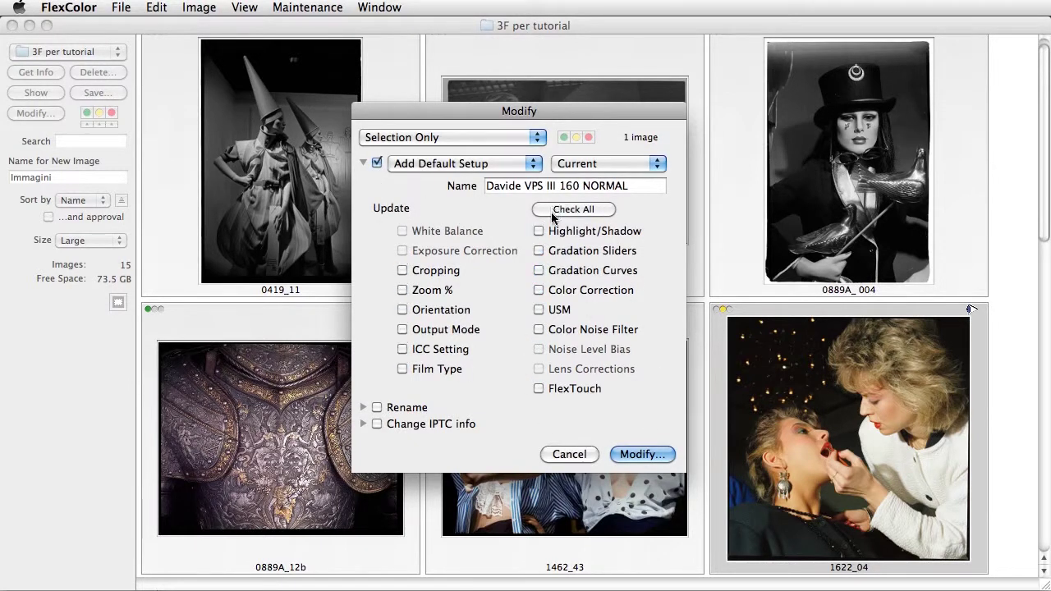
pyautogui.click(401, 270)
pyautogui.click(402, 290)
pyautogui.click(561, 210)
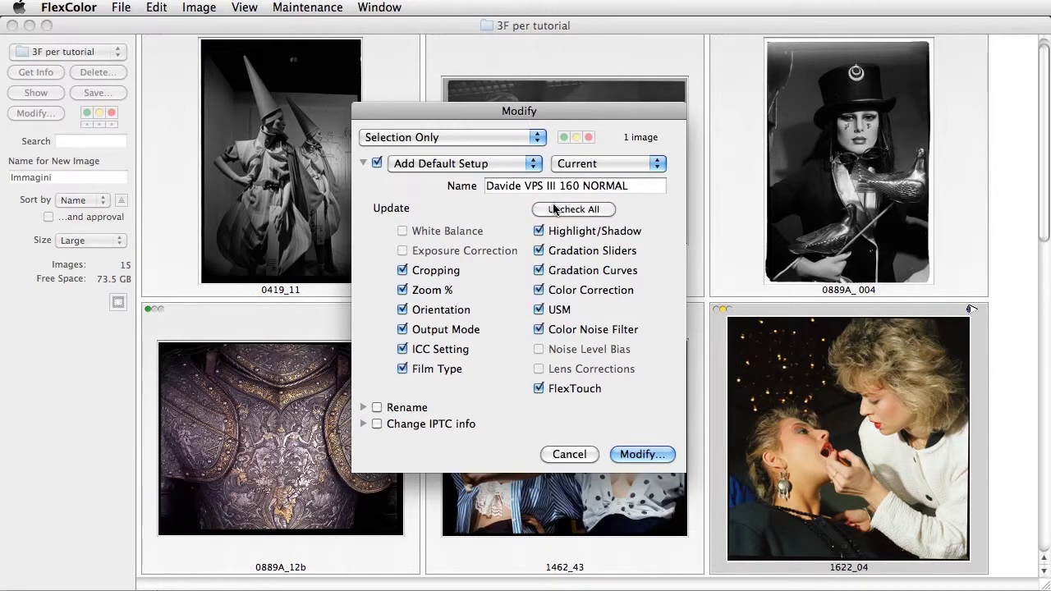
pyautogui.click(576, 450)
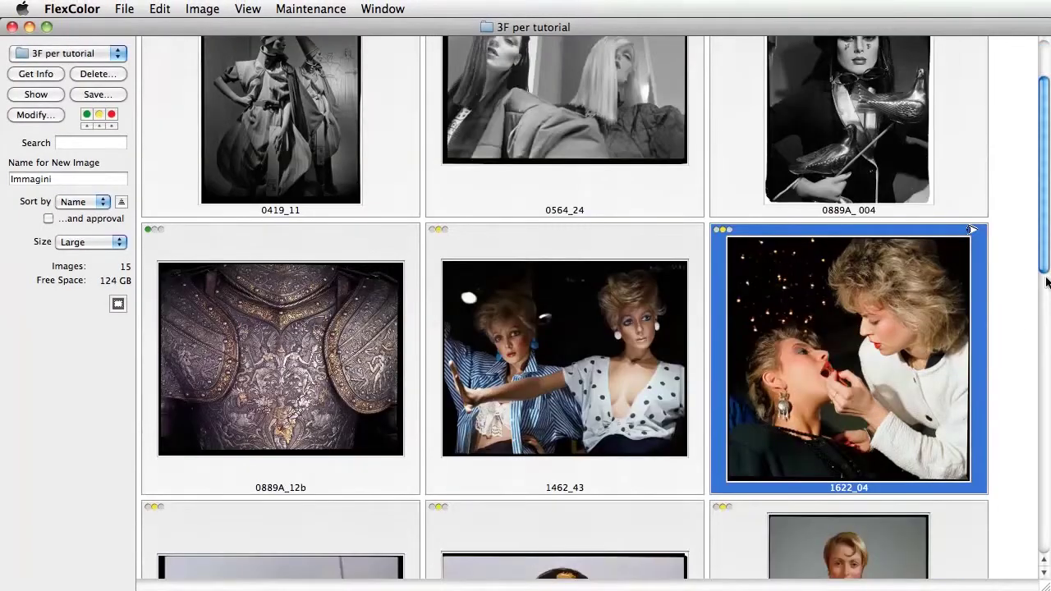
# Open 3159_25 and bow its RGB gradation curve upward to brighten it
pyautogui.scroll(-10, 1035, 370)
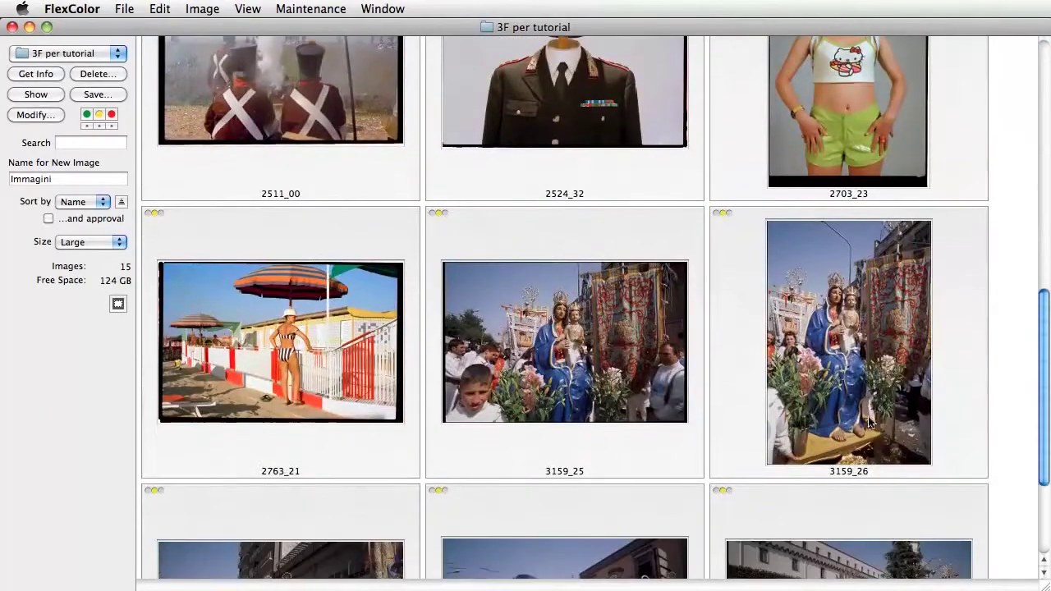
pyautogui.click(589, 361)
pyautogui.doubleClick(590, 362)
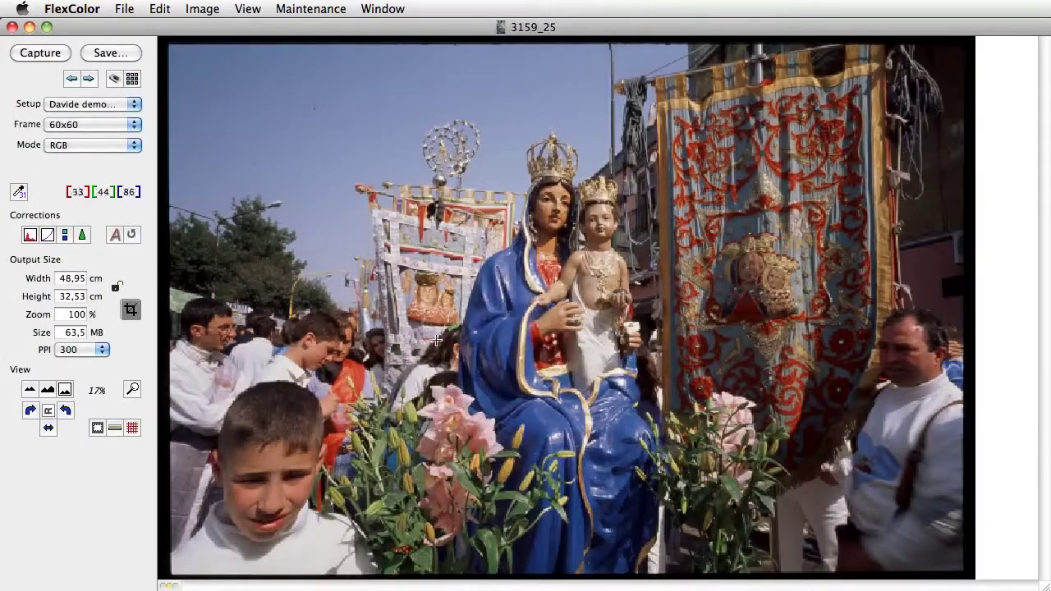
pyautogui.click(47, 236)
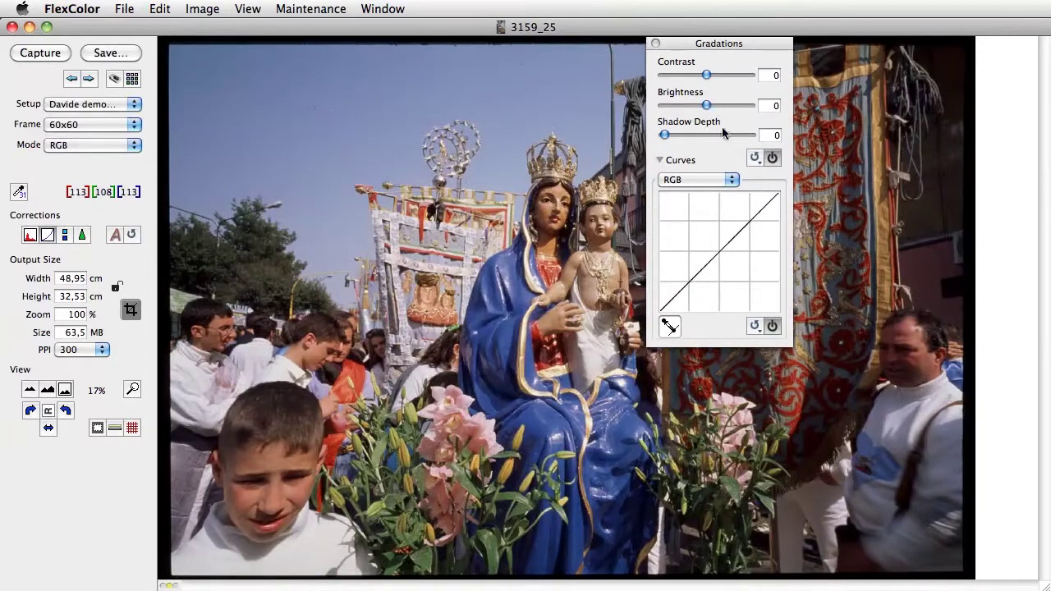
pyautogui.moveTo(730, 248); pyautogui.dragTo(716, 220)
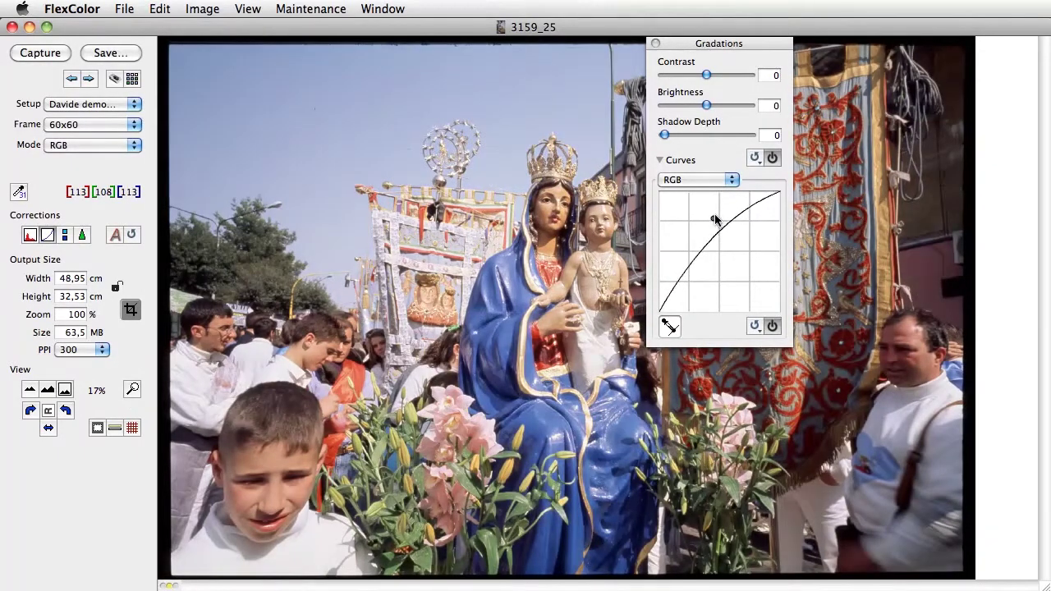
# Select 3159_25 through 3159_36 and Modify them, updating only Gradation Curves
pyautogui.click(133, 79)
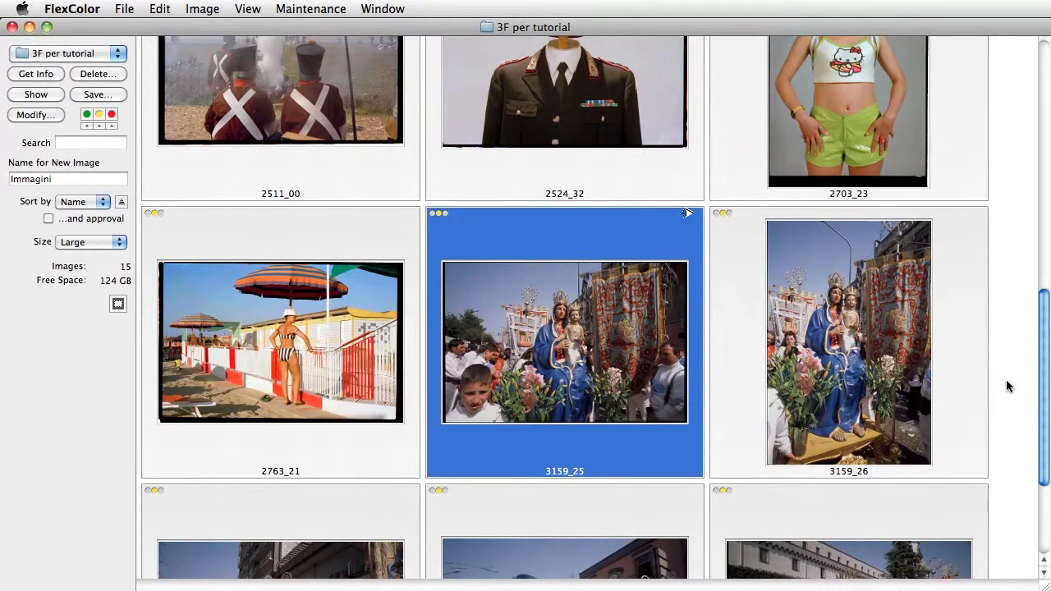
pyautogui.moveTo(1045, 394); pyautogui.dragTo(1045, 464)
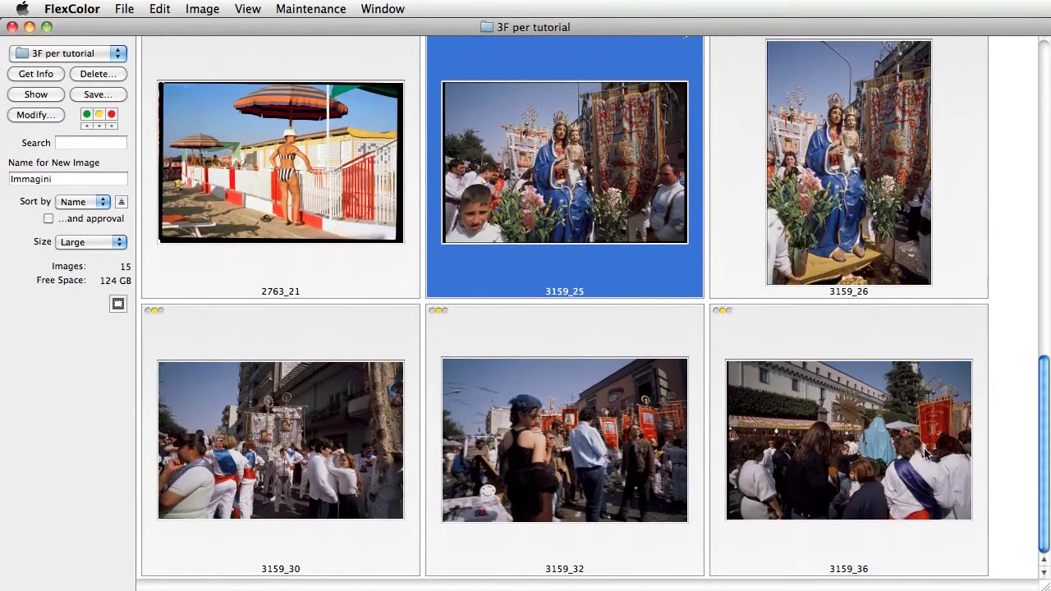
pyautogui.keyDown('shift'); pyautogui.click(935, 454); pyautogui.keyUp('shift')
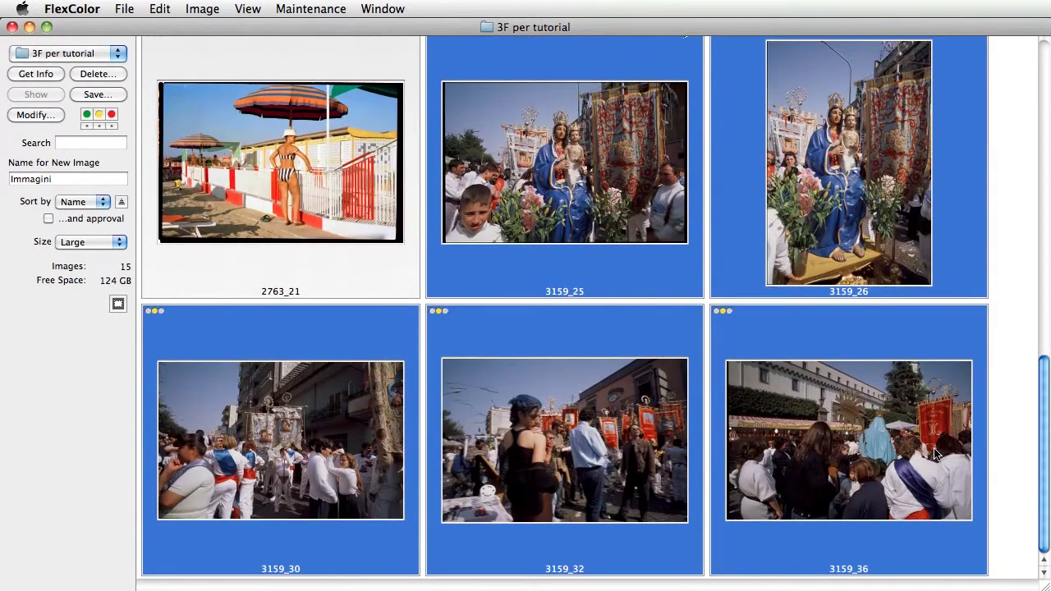
pyautogui.click(46, 116)
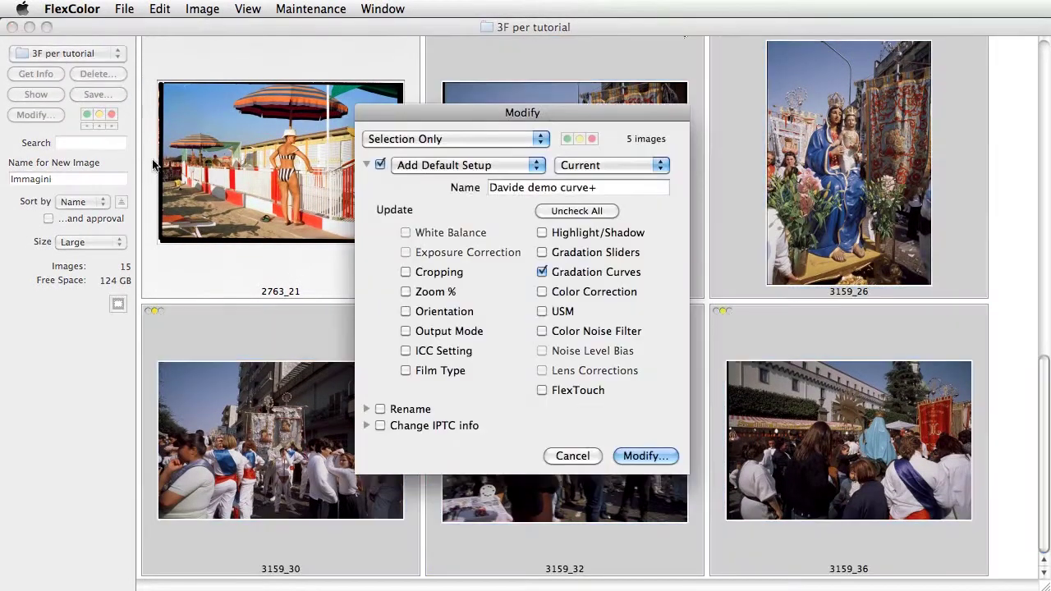
pyautogui.click(544, 276)
pyautogui.click(543, 275)
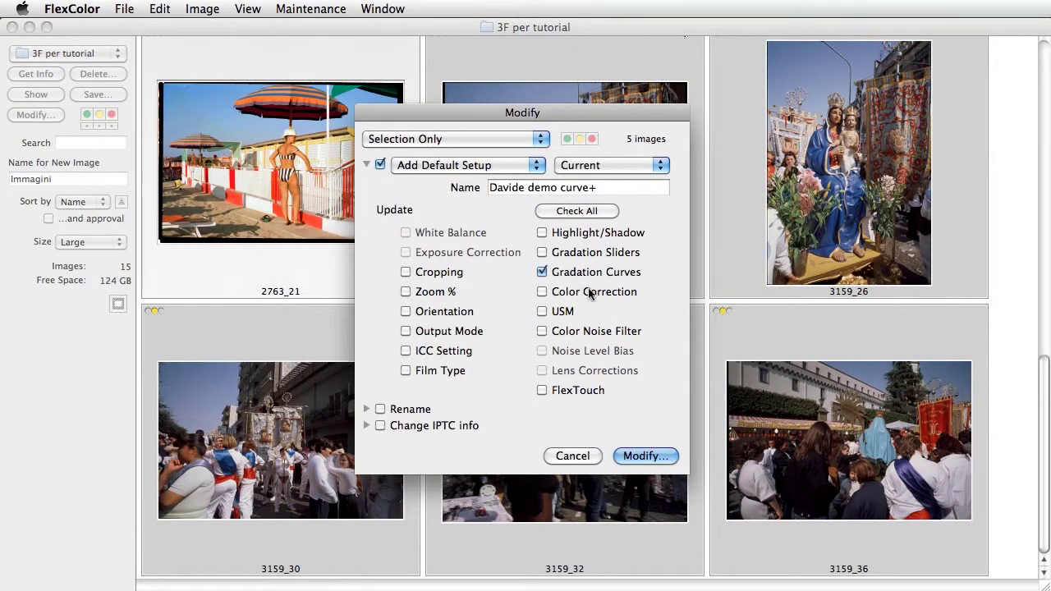
pyautogui.click(646, 457)
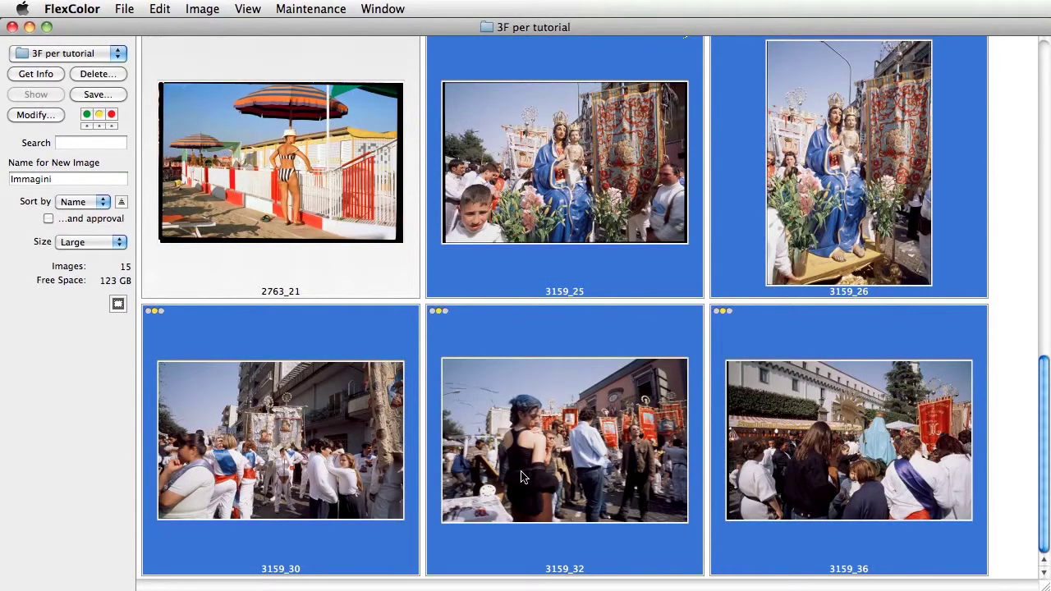
# Open 3159_32, confirm the curve setup is checked in Setup, and enter 20 output zoom
pyautogui.doubleClick(552, 450)
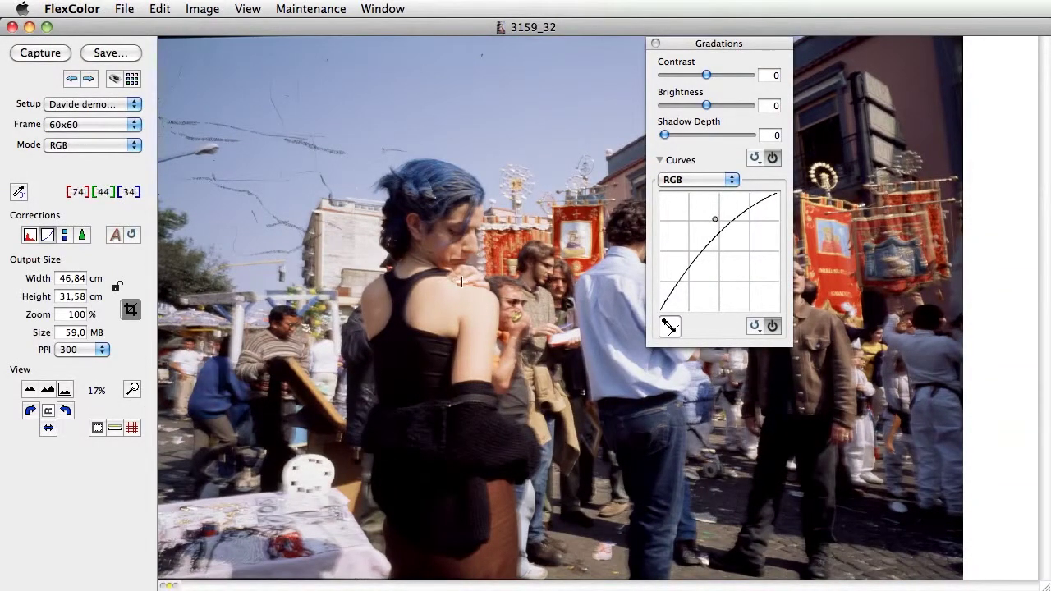
pyautogui.click(134, 103)
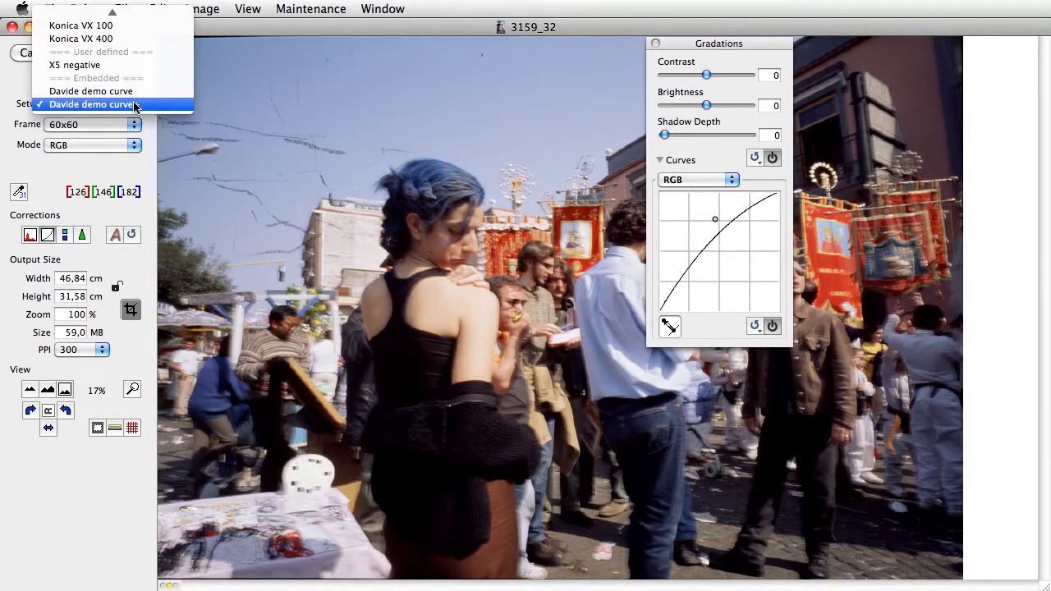
pyautogui.click(177, 109)
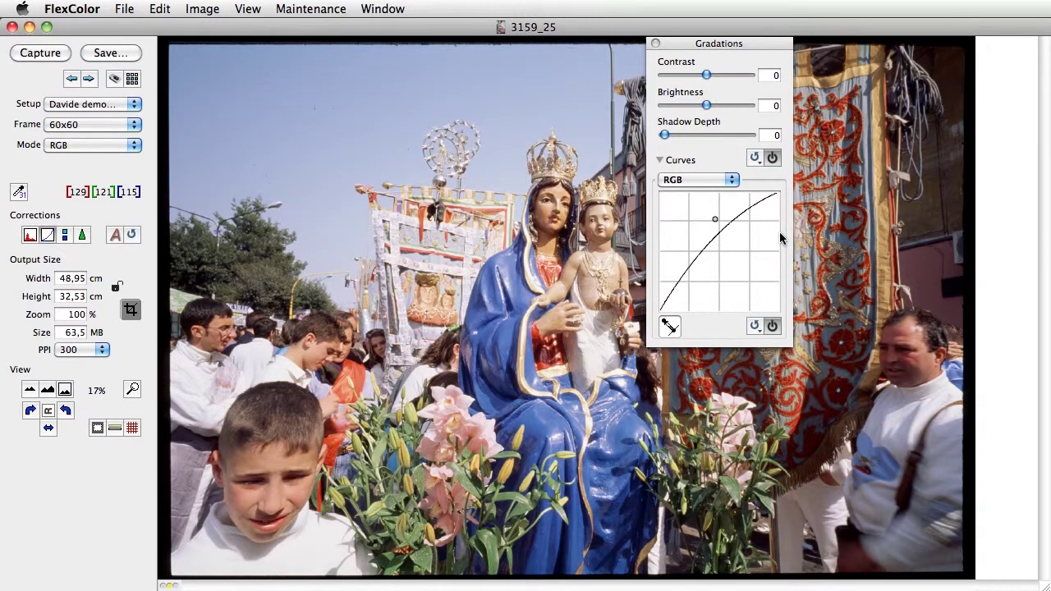
pyautogui.write('20')
pyautogui.press('Return')
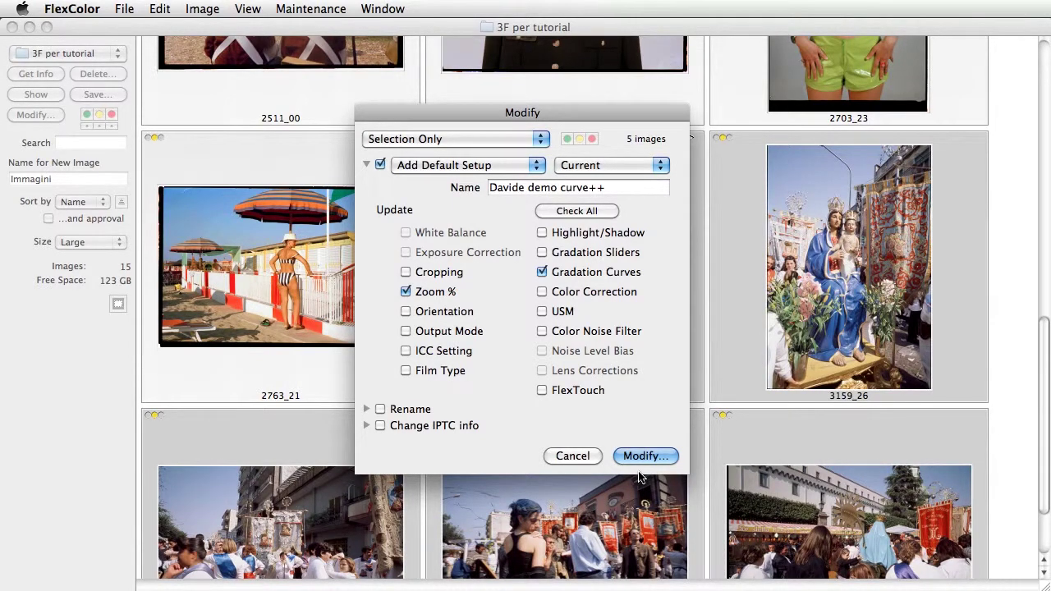
# Start a batch save of the selected 3159 scans from the sidebar
pyautogui.click(110, 97)
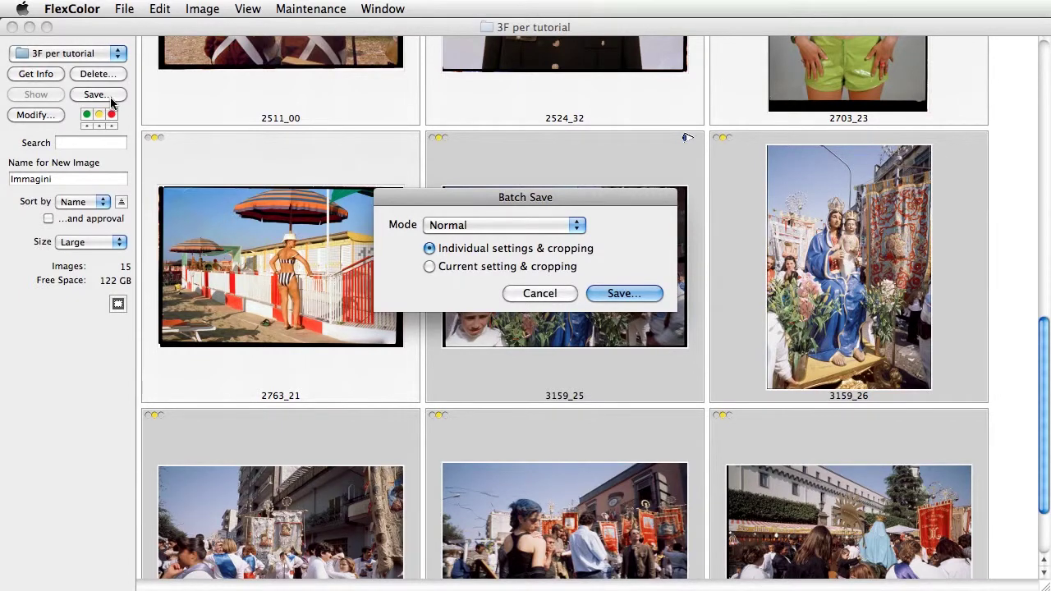
# Save the scans as TIFF into the TIFF folder, replacing existing files, and dismiss Tasks
pyautogui.click(625, 293)
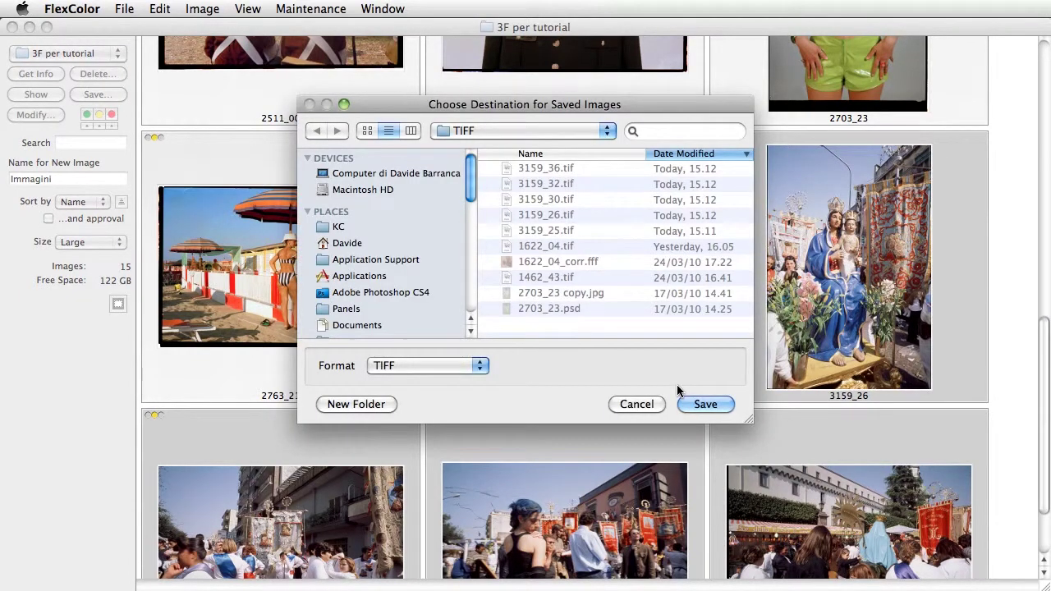
pyautogui.press('Return')
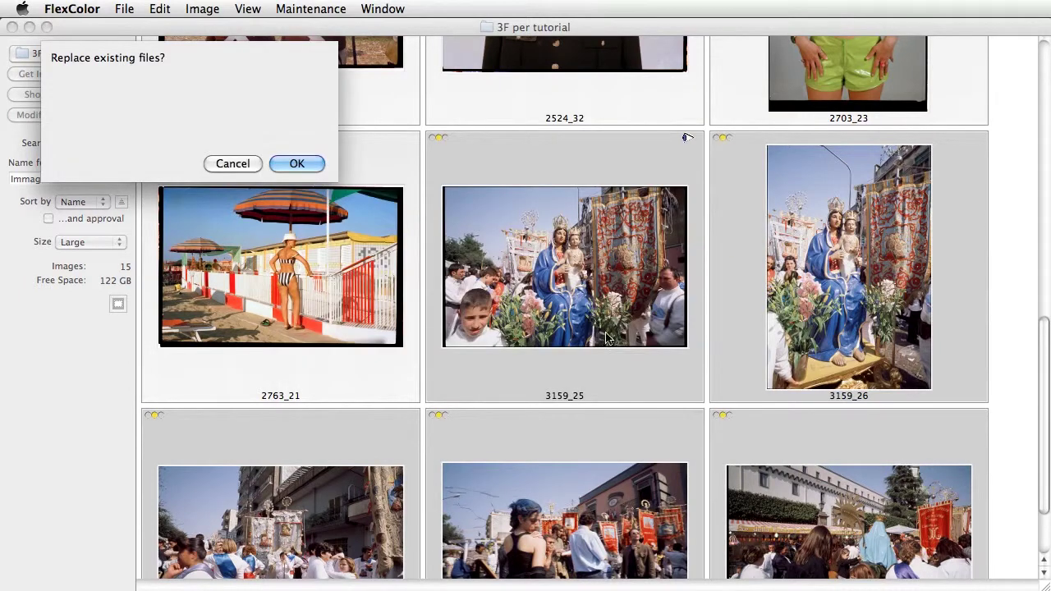
pyautogui.click(306, 165)
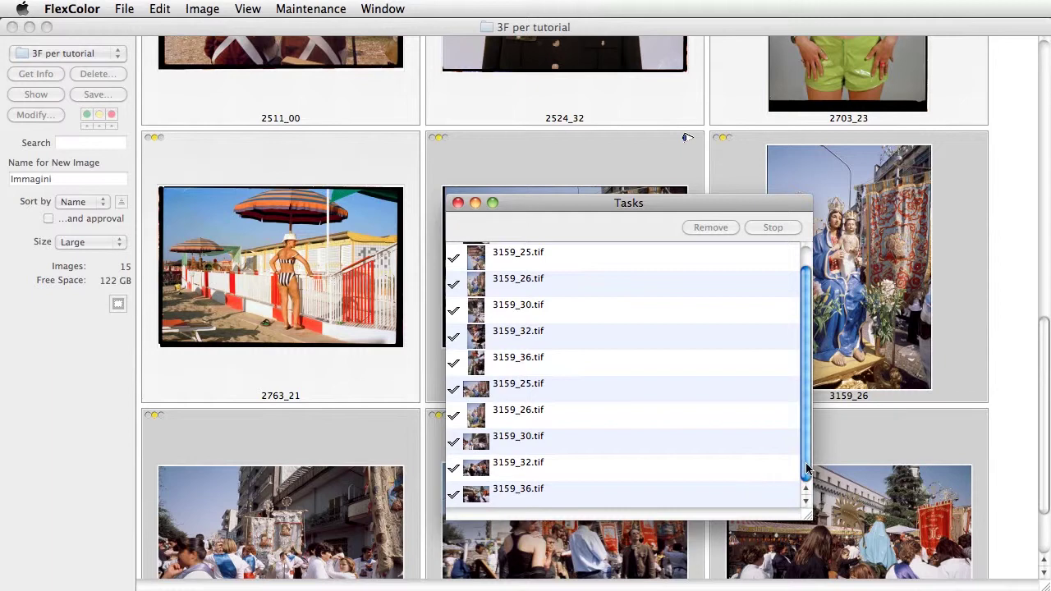
pyautogui.click(931, 502)
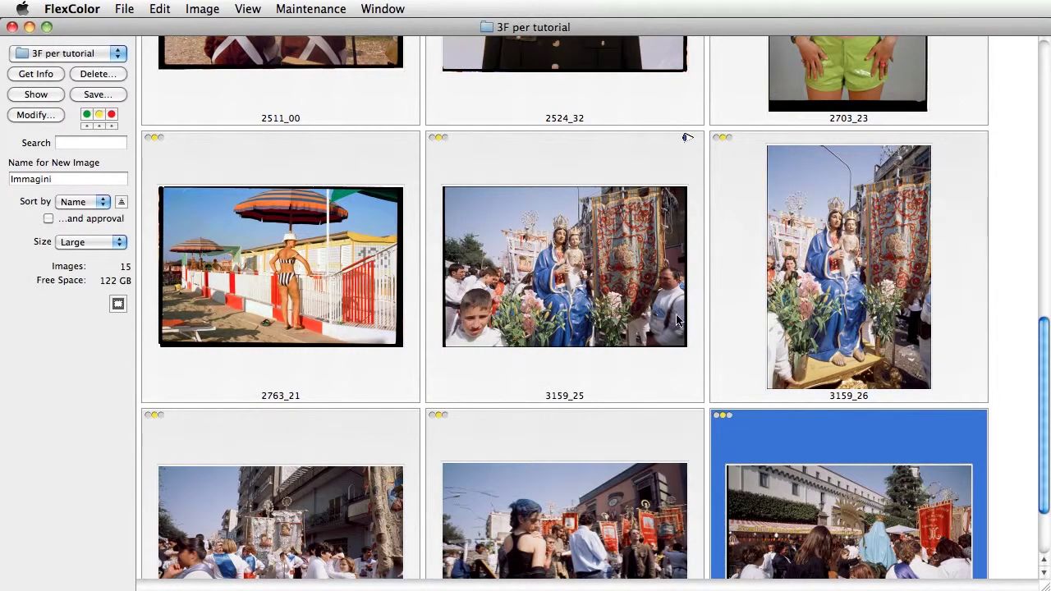
pyautogui.moveTo(1041, 386); pyautogui.dragTo(1012, 165)
# Double-click the 2511_00 soldiers-and-cannon thumbnail to load it in the image view
pyautogui.doubleClick(849, 351)
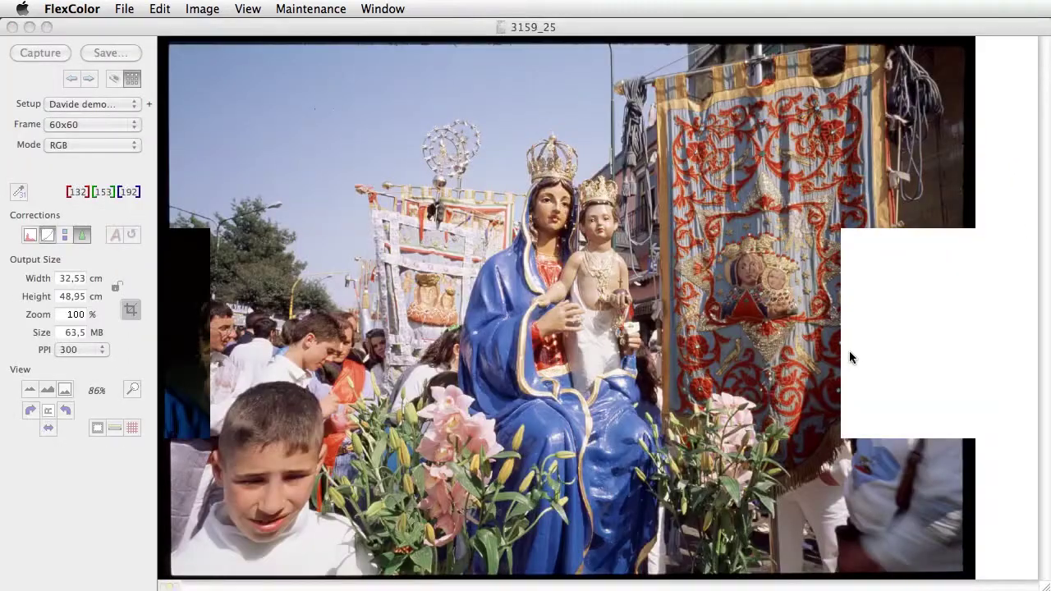